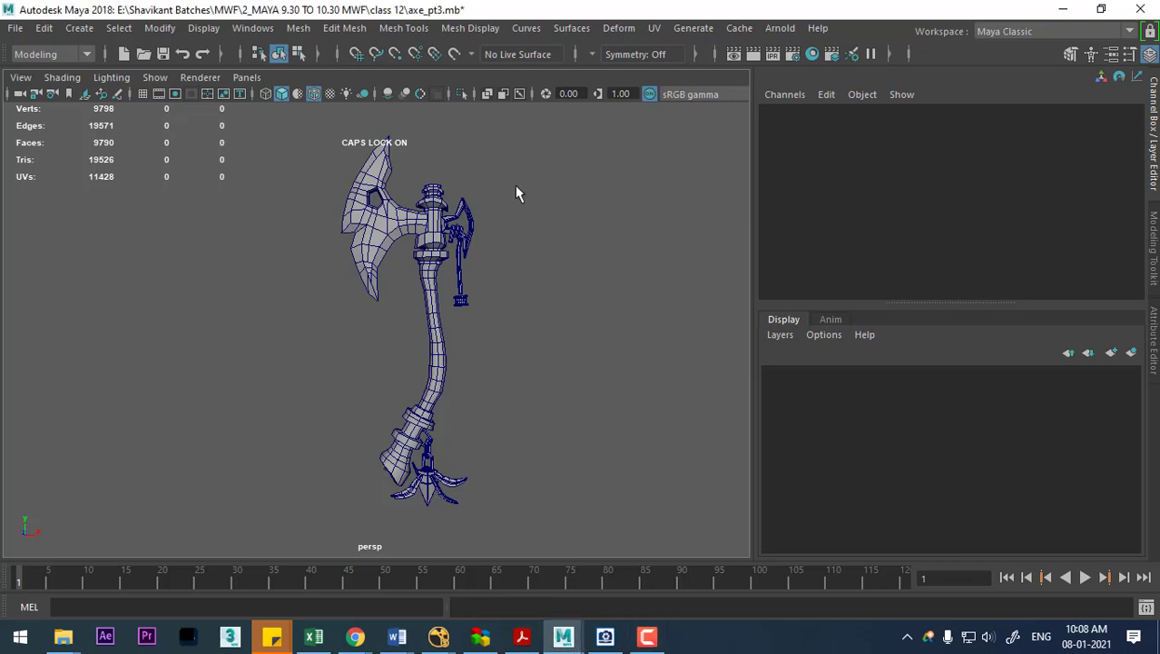
Add an Arnold Skydome Light around the axe and render a first test frame
click(780, 28)
mouse_move(797, 114)
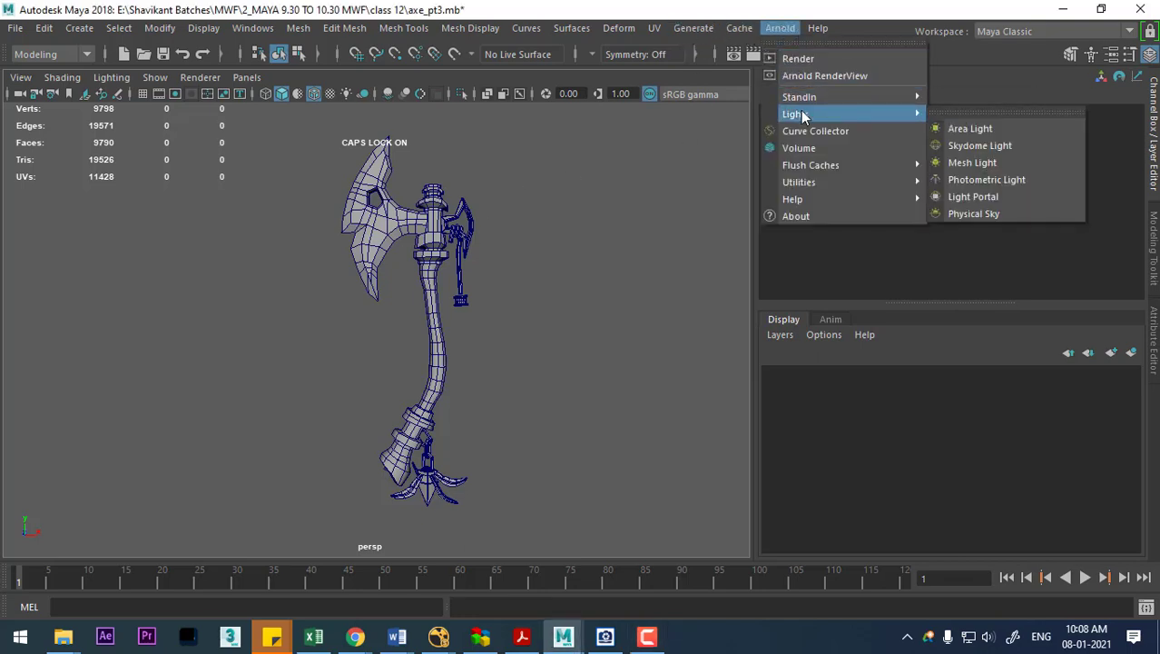
click(1017, 148)
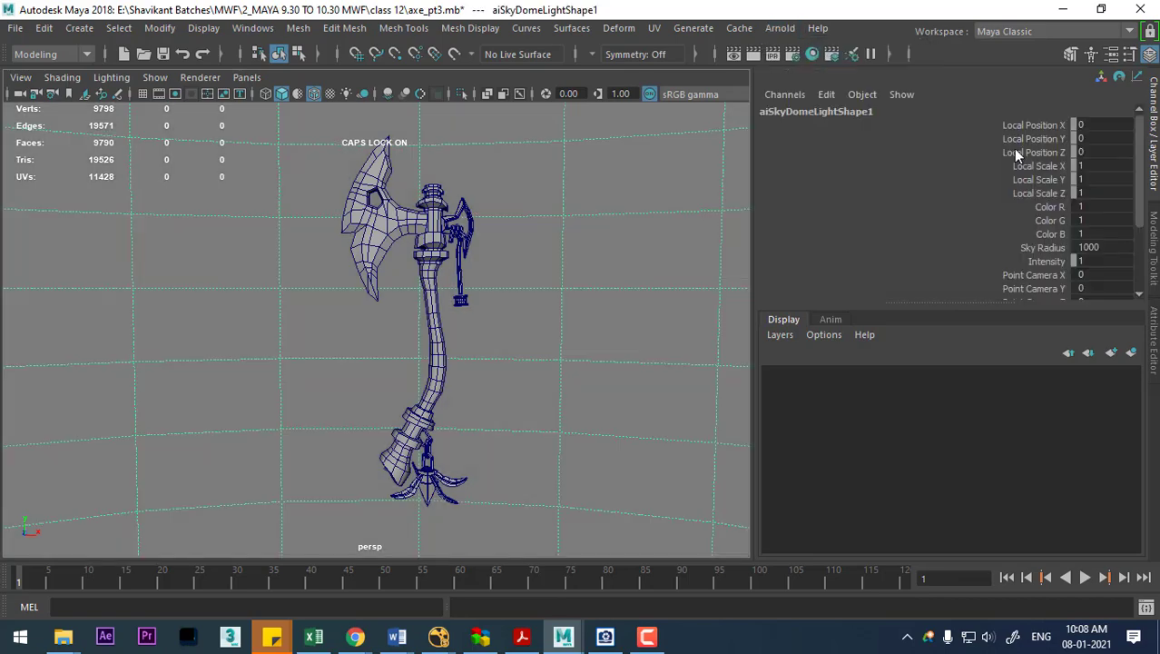
click(752, 55)
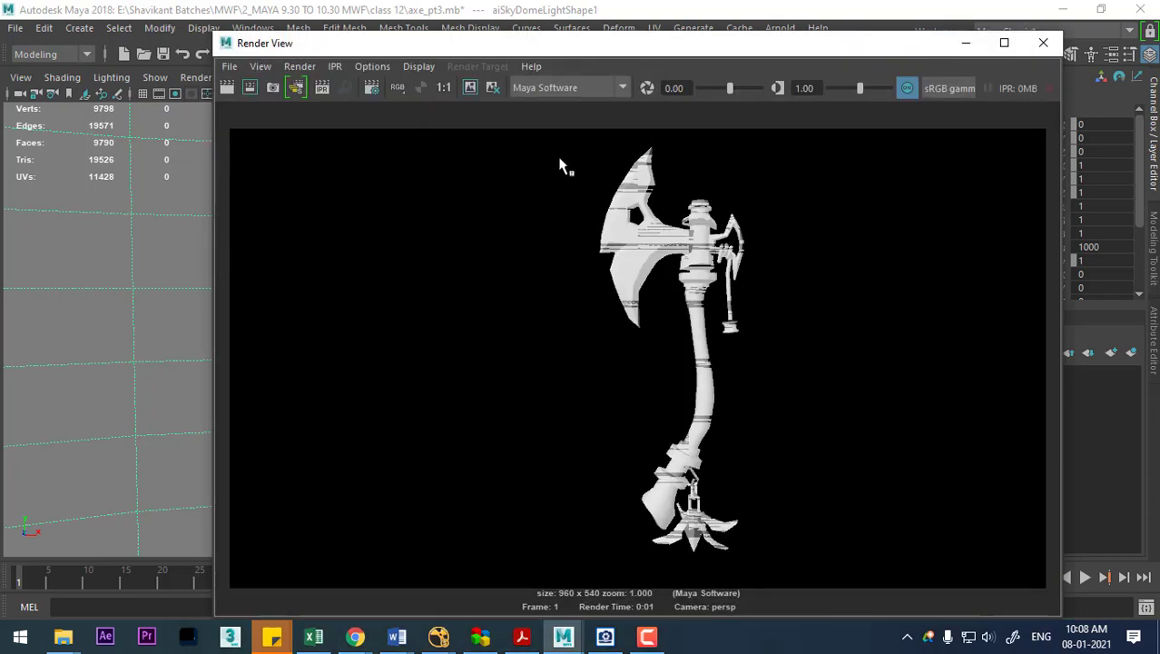
Re-render the axe with Arnold Renderer, showing it grey on a white sky, then close Render View
click(591, 90)
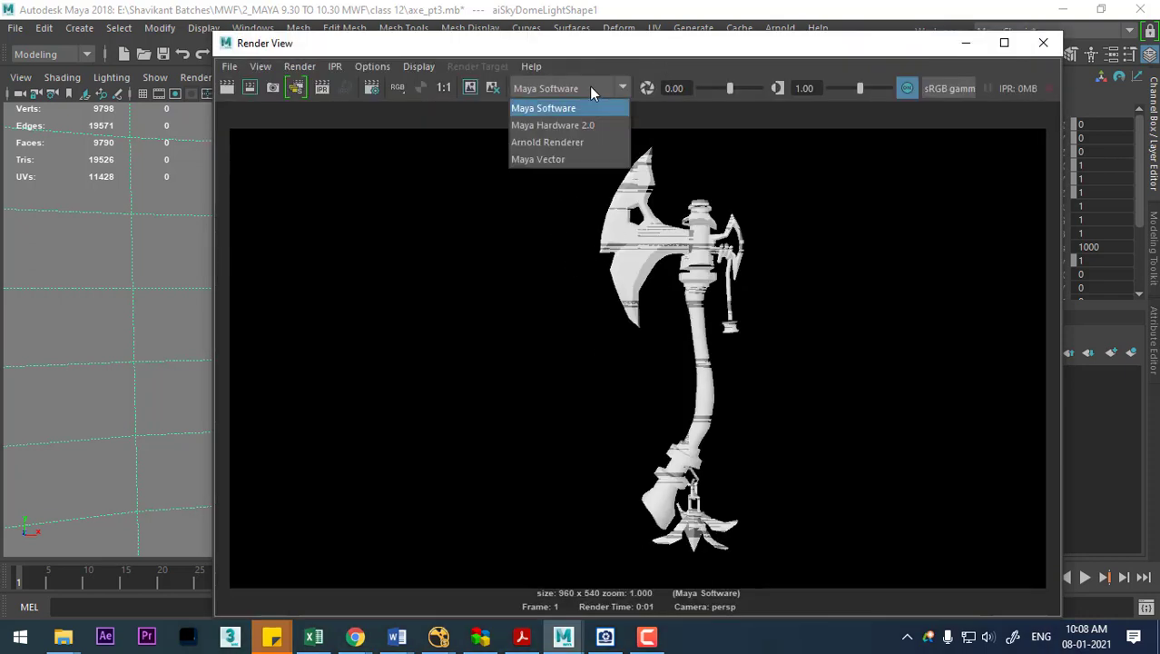
click(574, 144)
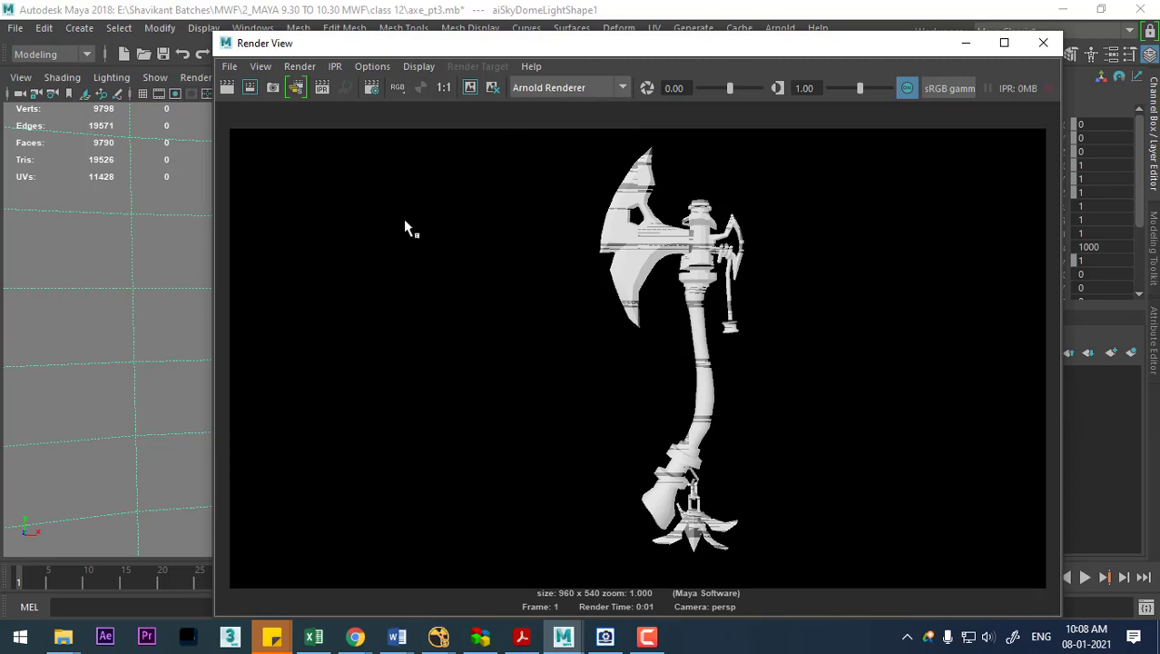
click(234, 94)
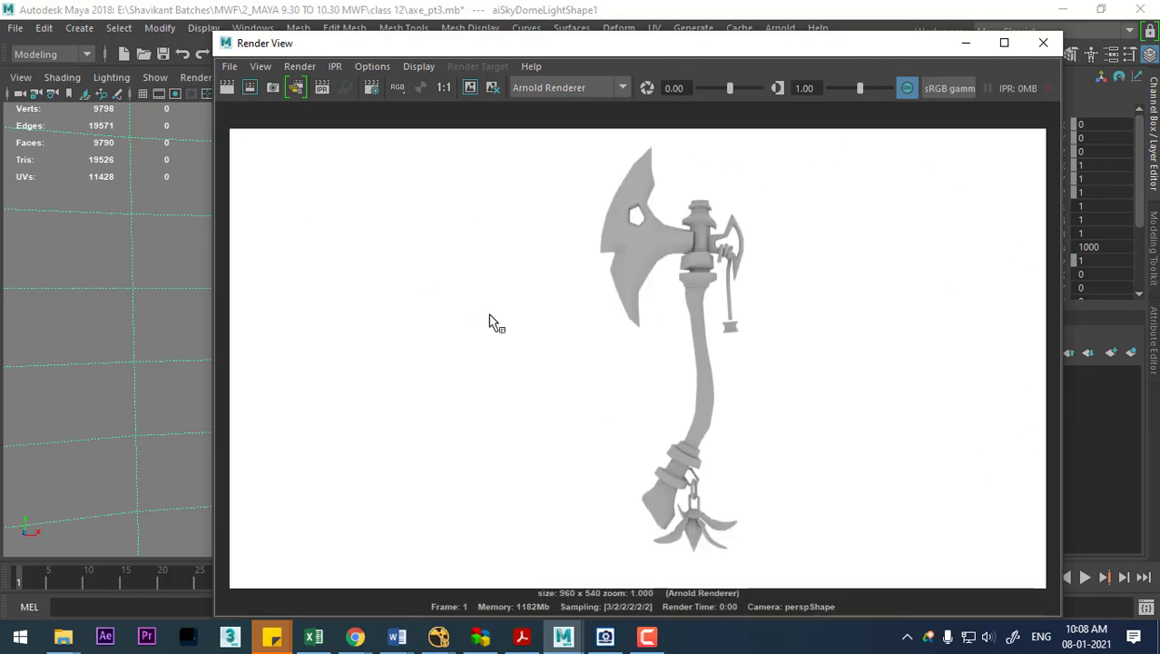
click(599, 91)
click(590, 141)
click(1042, 47)
mouse_move(557, 313)
alt+mouse_down()
mouse_move(462, 314)
mouse_move(485, 353)
mouse_move(510, 355)
alt+mouse_up()
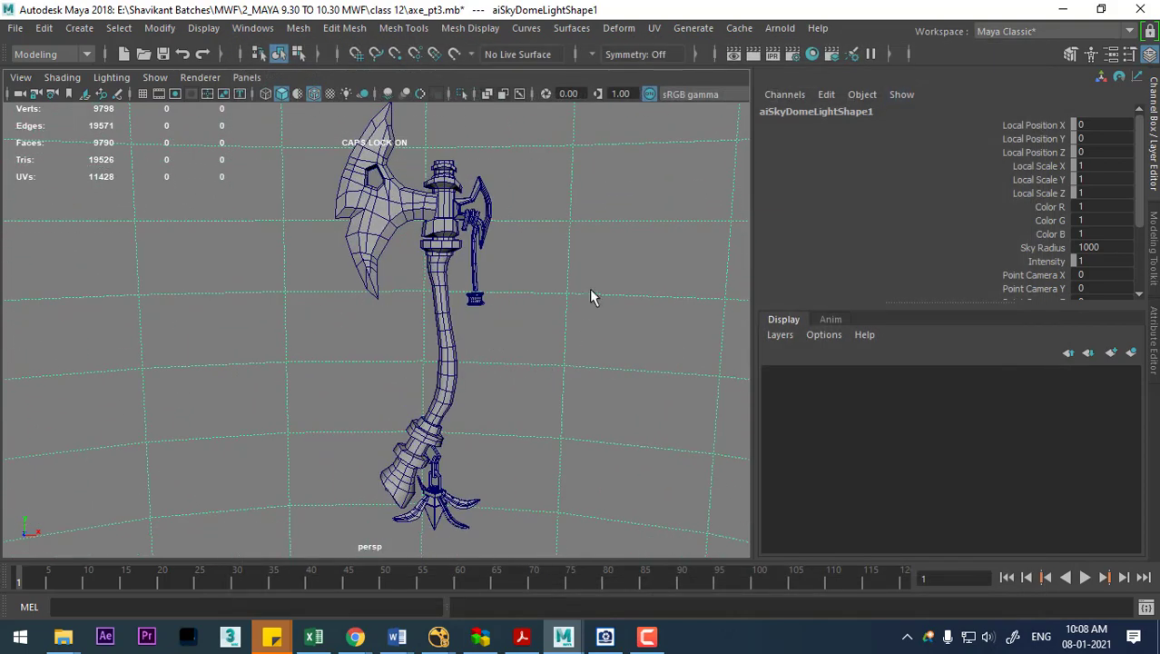
Assign the axe handle a new Arnold aiStandardSurface material
click(595, 354)
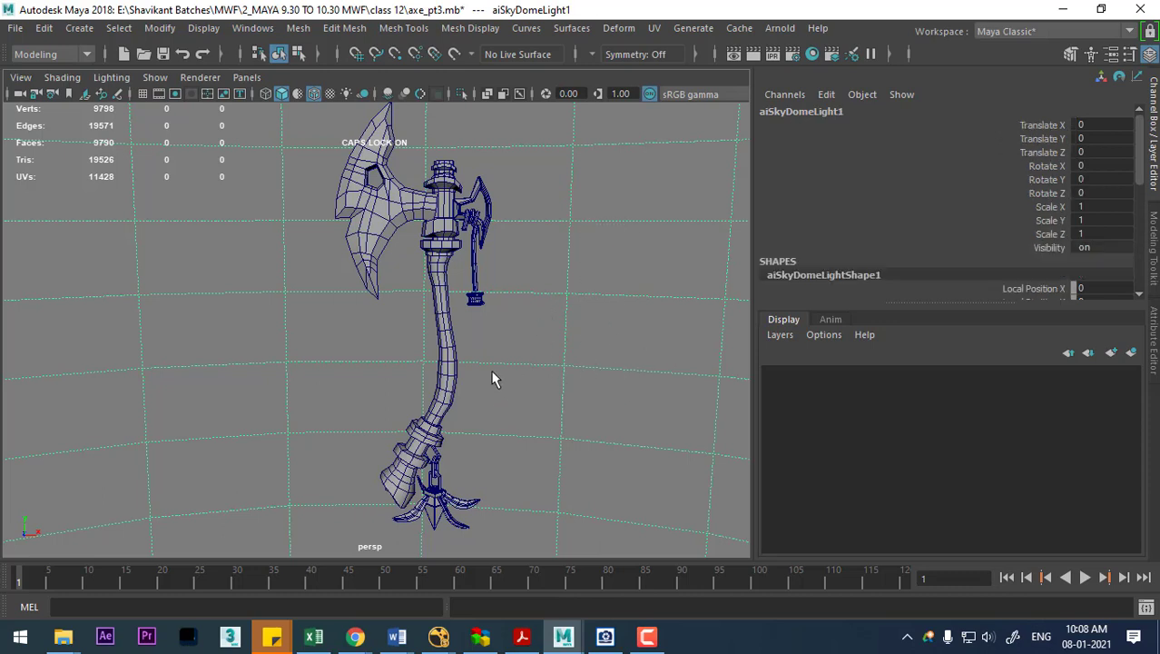
click(444, 320)
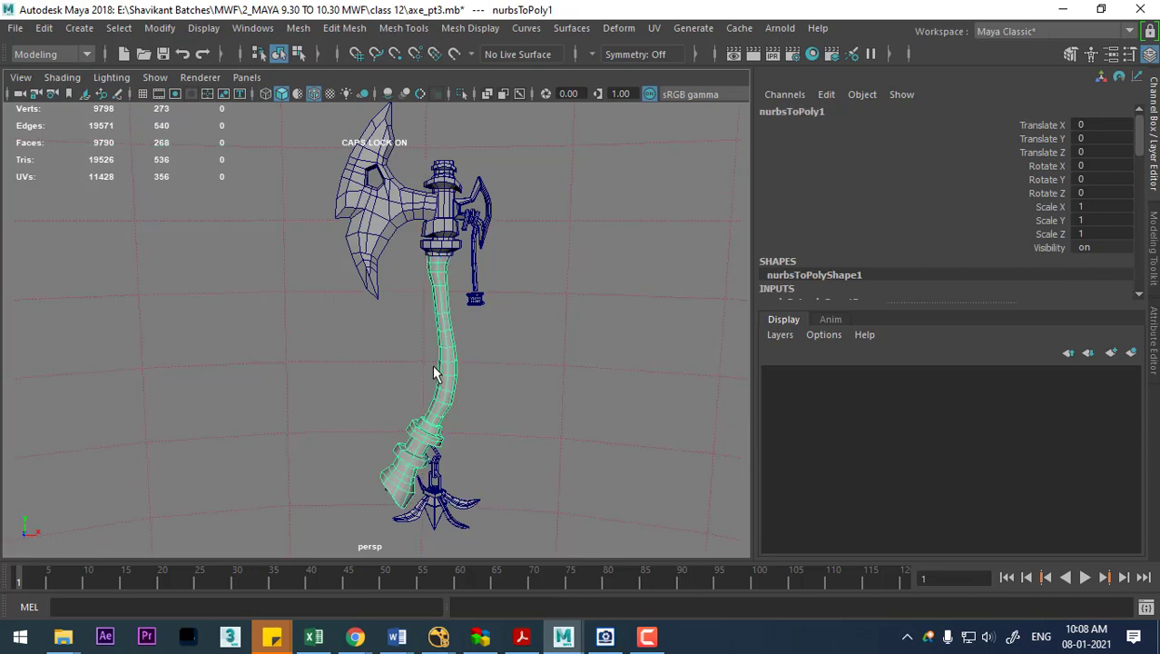
right_click(445, 336)
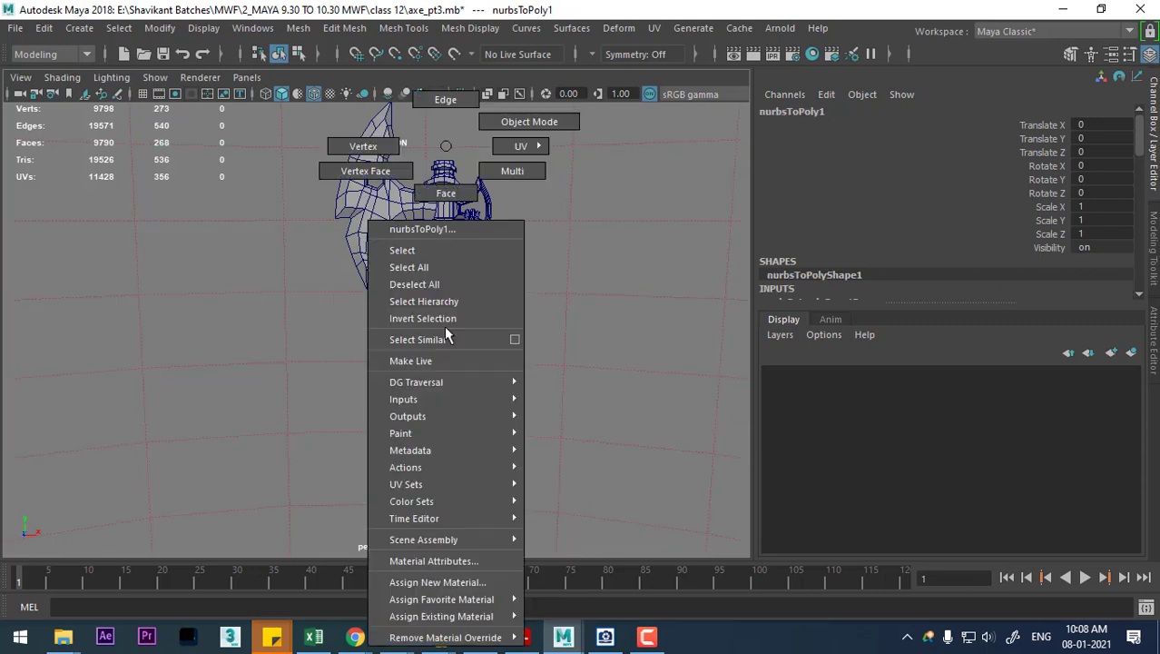
click(456, 582)
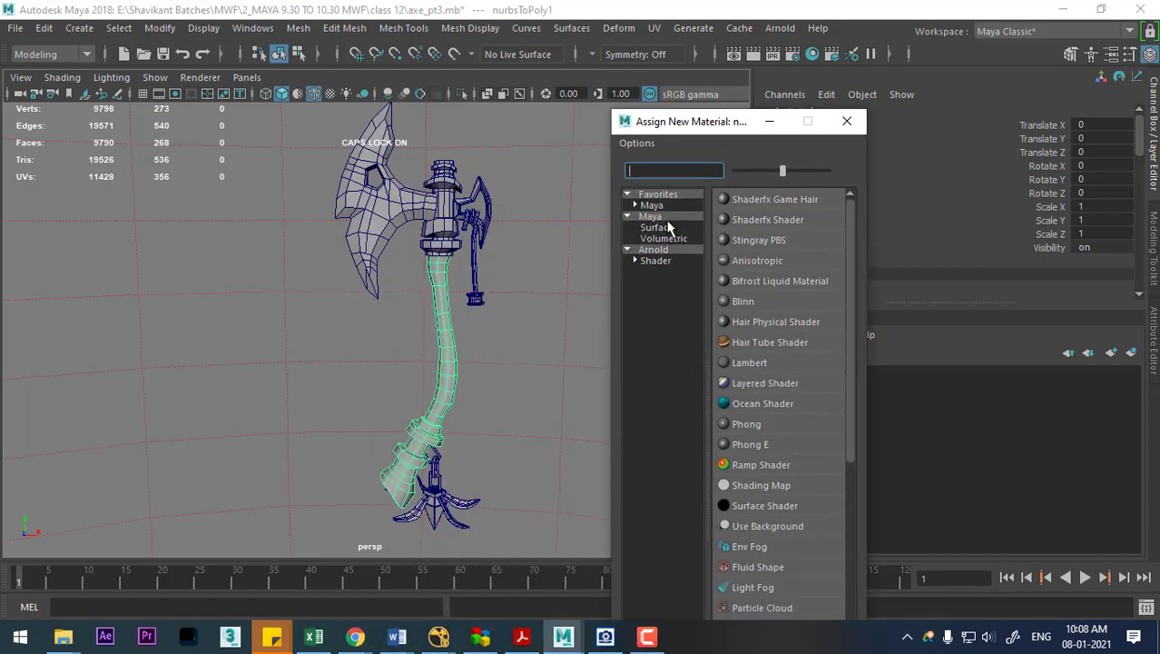
click(667, 227)
click(660, 249)
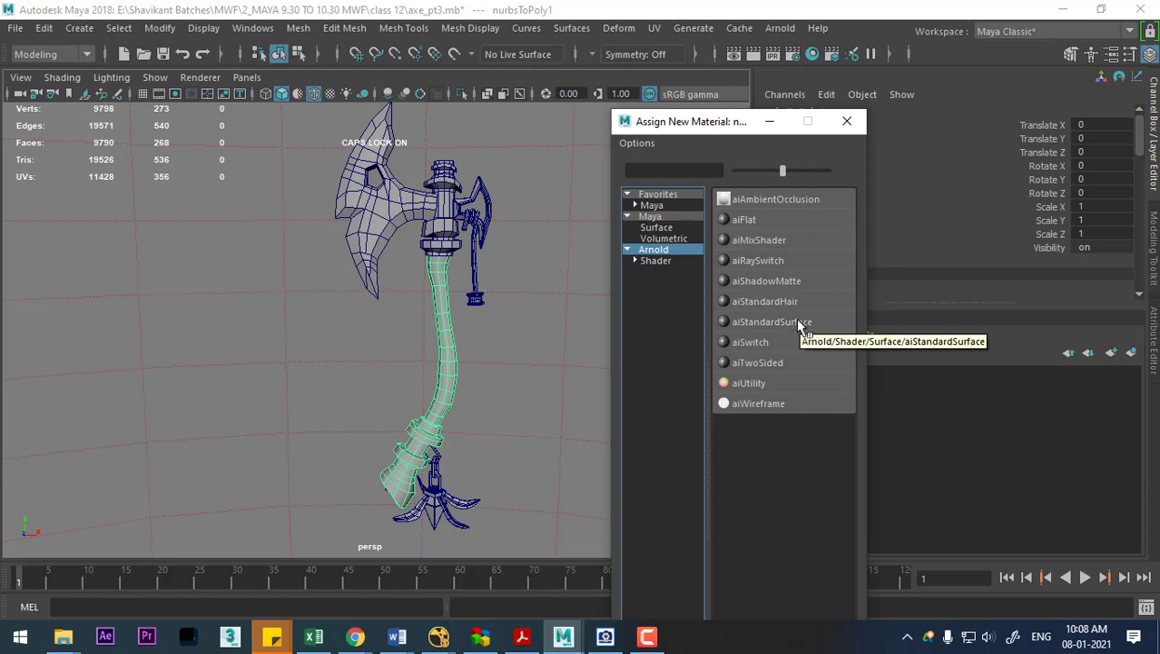
click(772, 322)
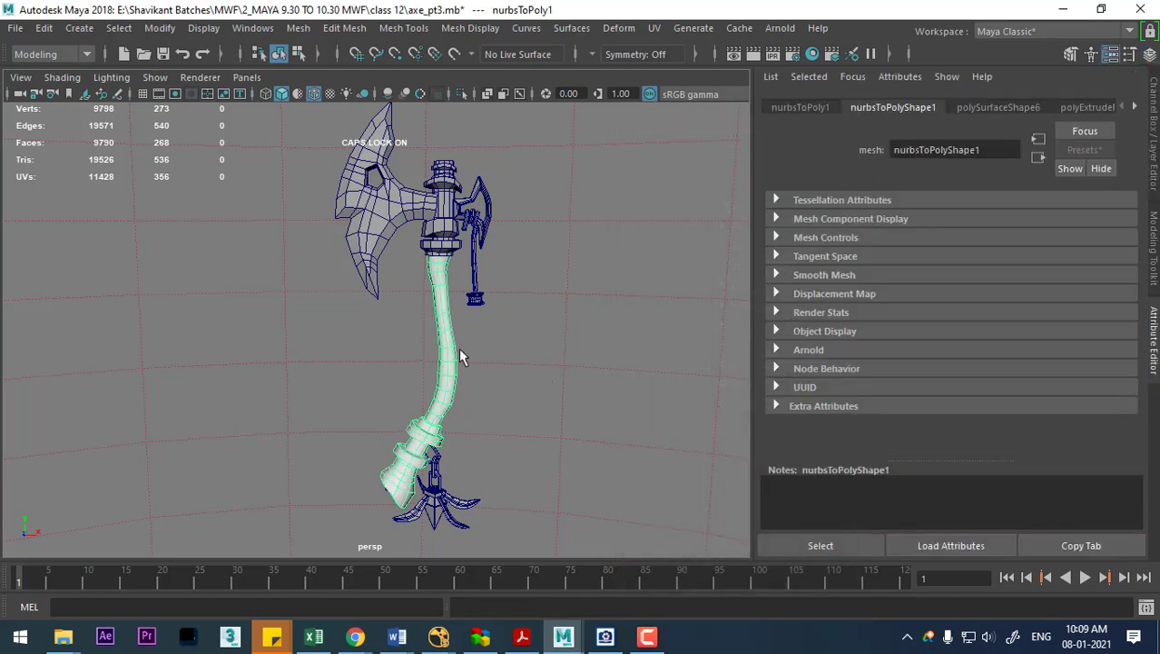
Apply the Copper preset to the handle's aiStandardSurface and check it in an Arnold render
right_drag(450, 345, 480, 560)
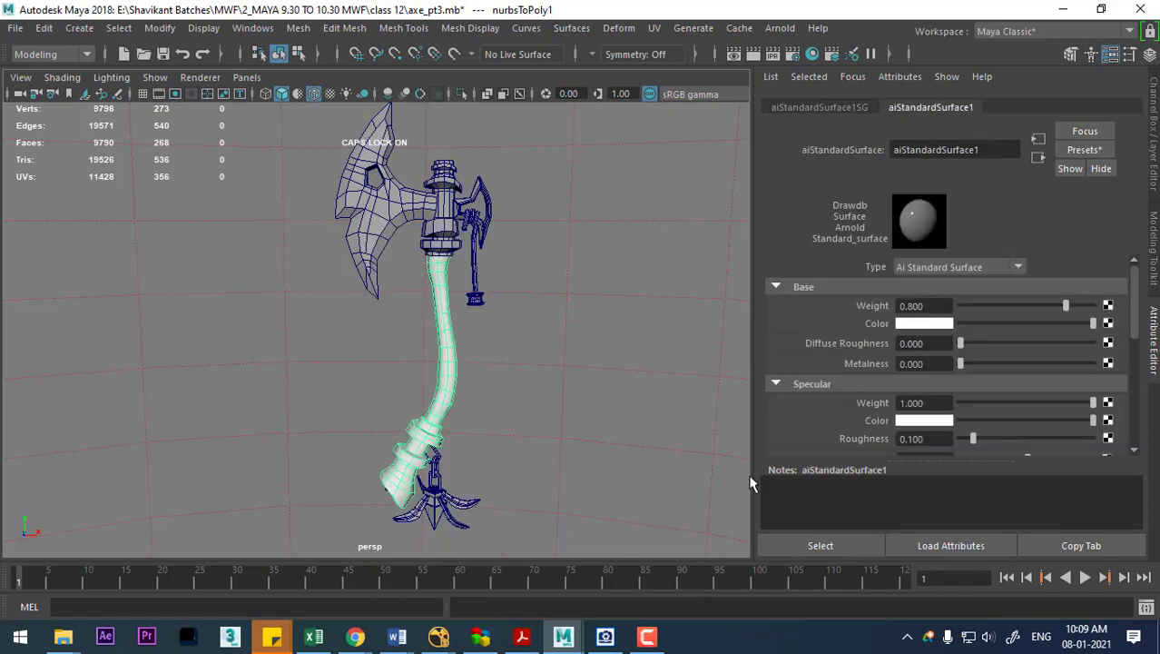
click(1076, 151)
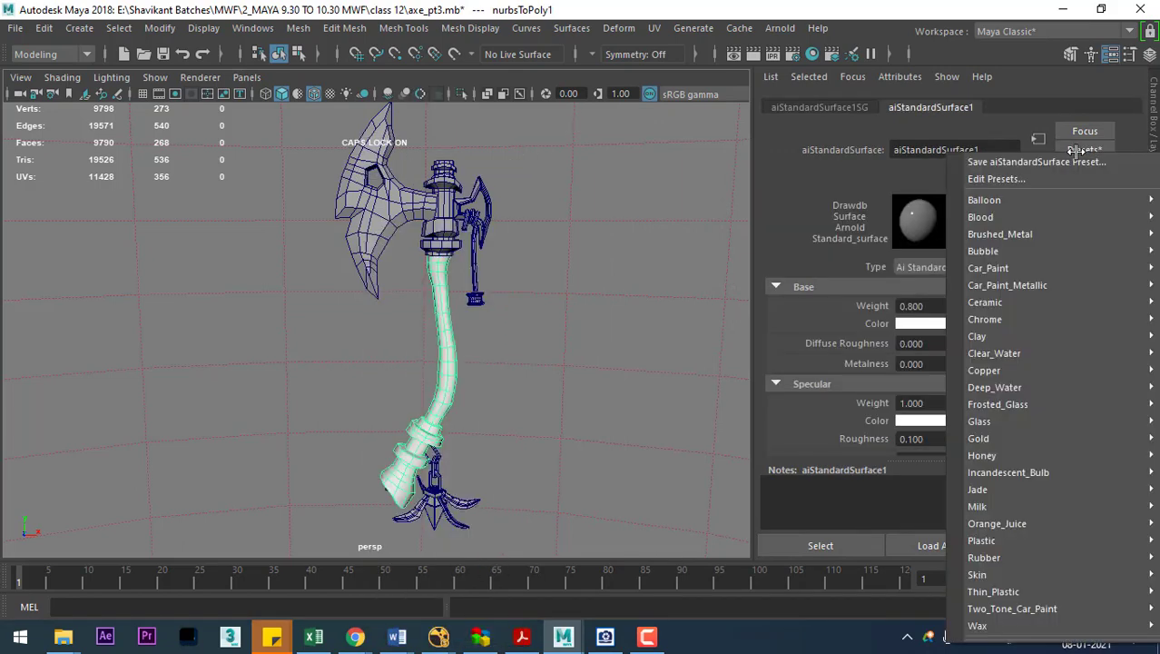
mouse_move(994, 387)
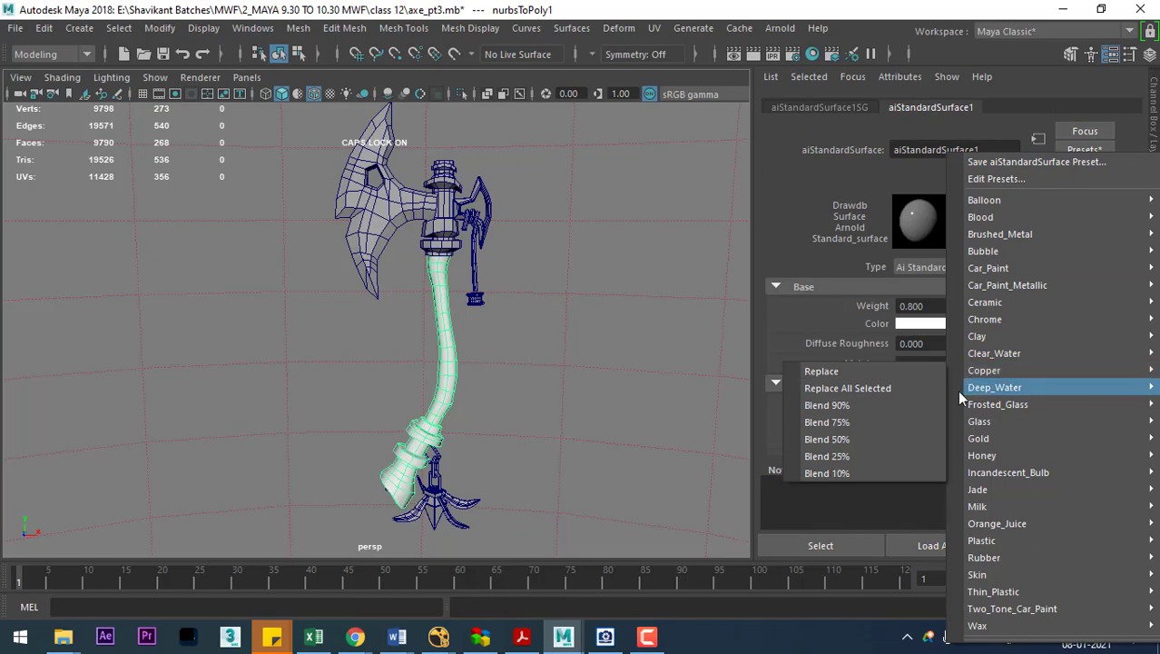
click(869, 370)
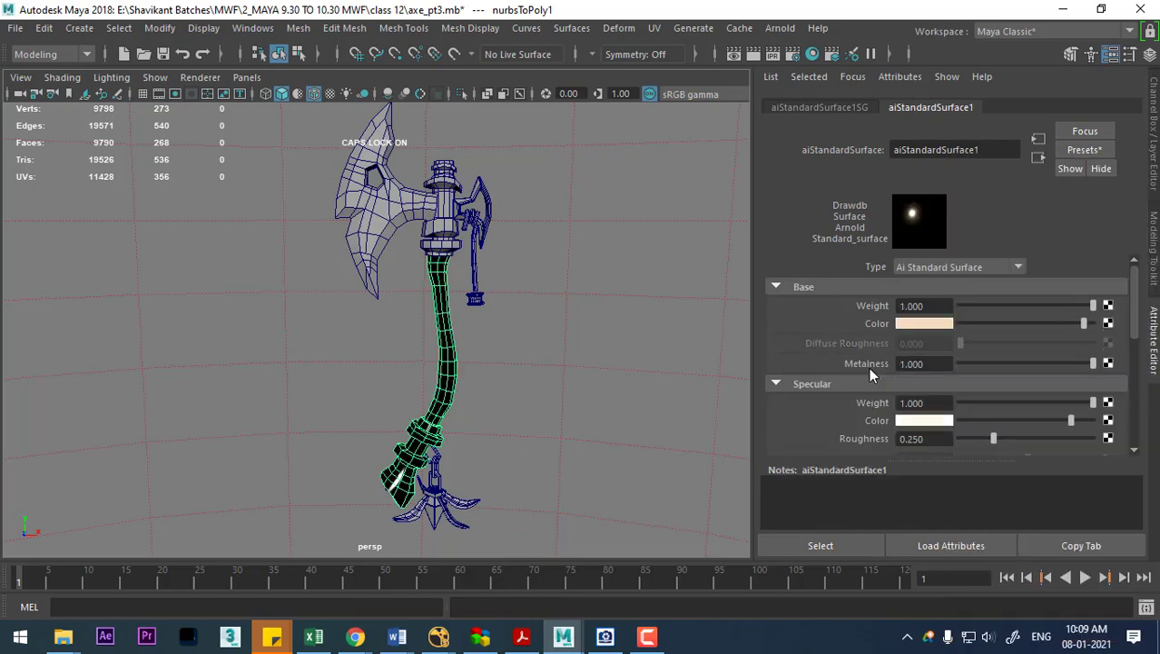
click(734, 54)
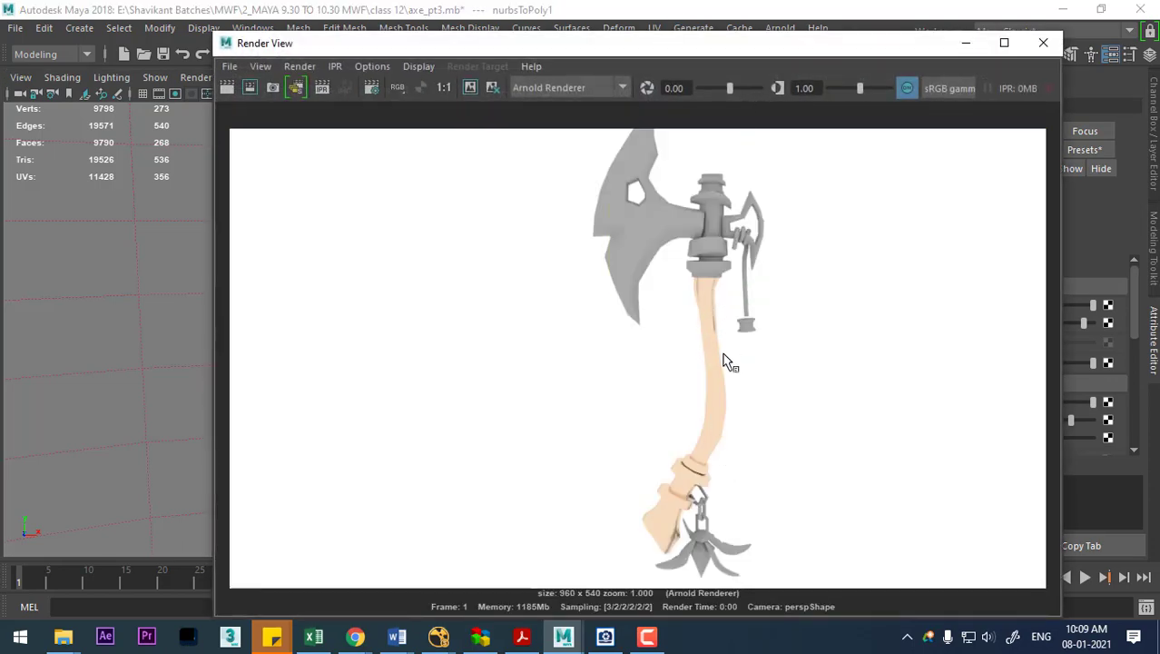
click(1043, 43)
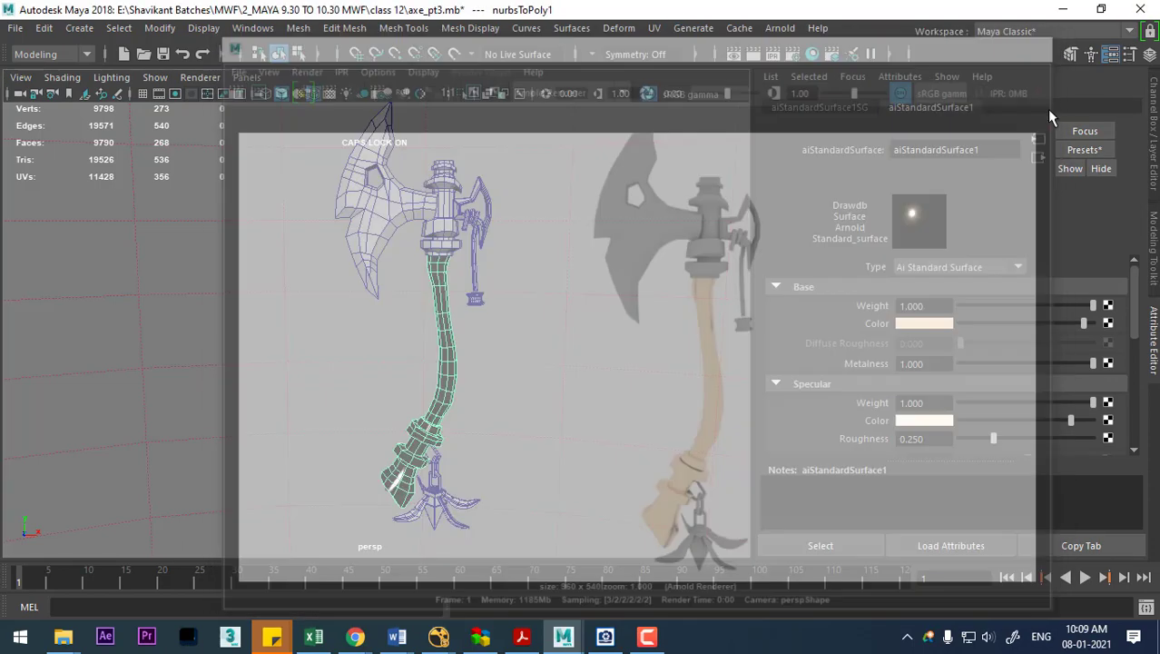
Replace it with the Plastic preset for a blue handle and confirm with a render
click(1093, 150)
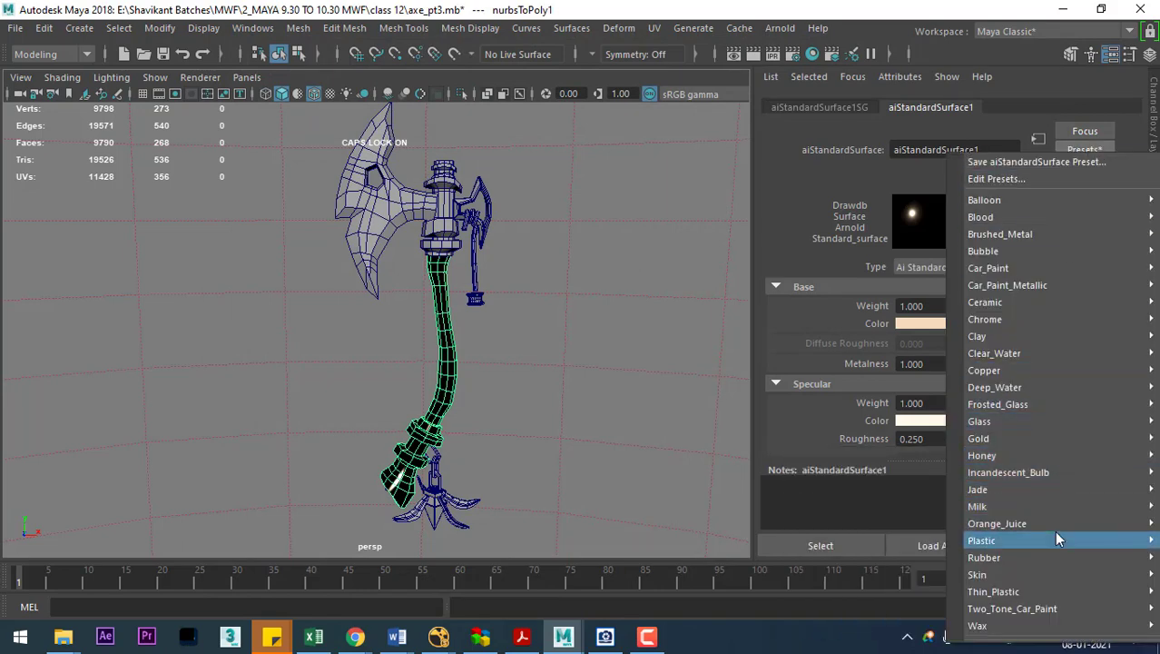
mouse_move(981, 541)
click(921, 543)
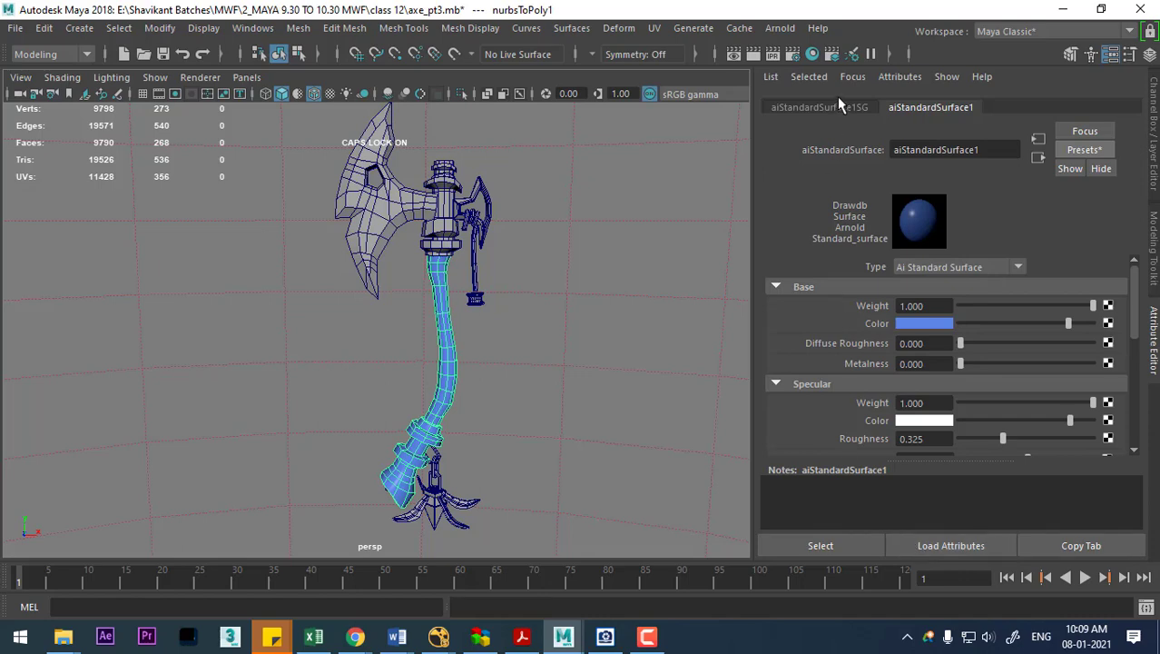
click(754, 54)
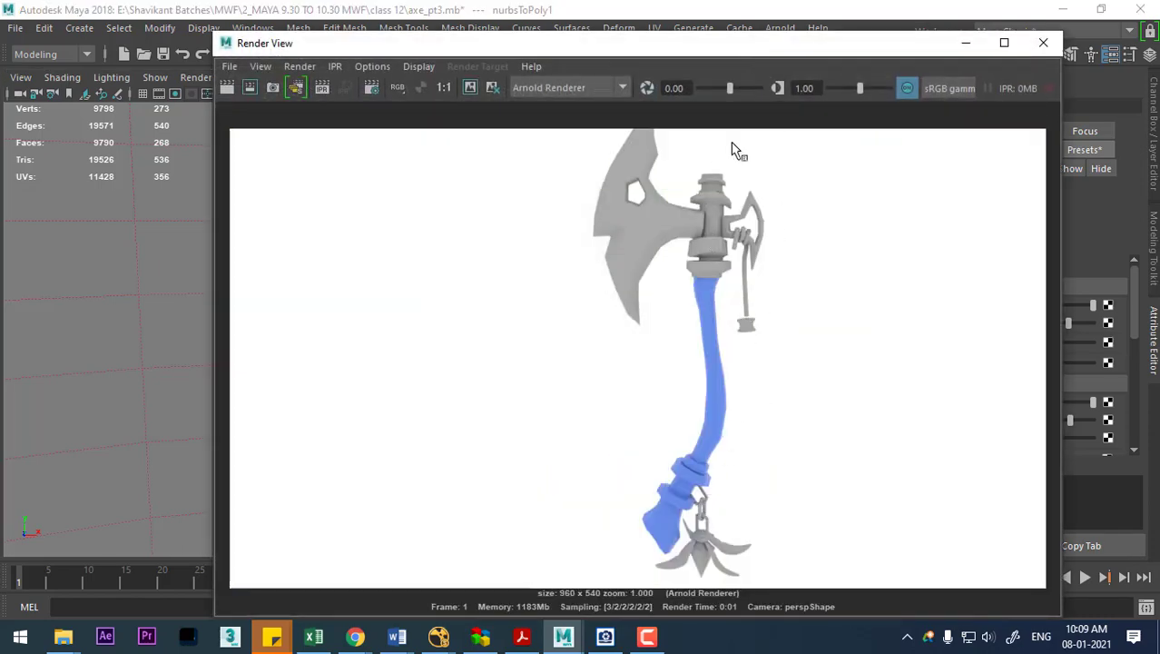
click(1045, 45)
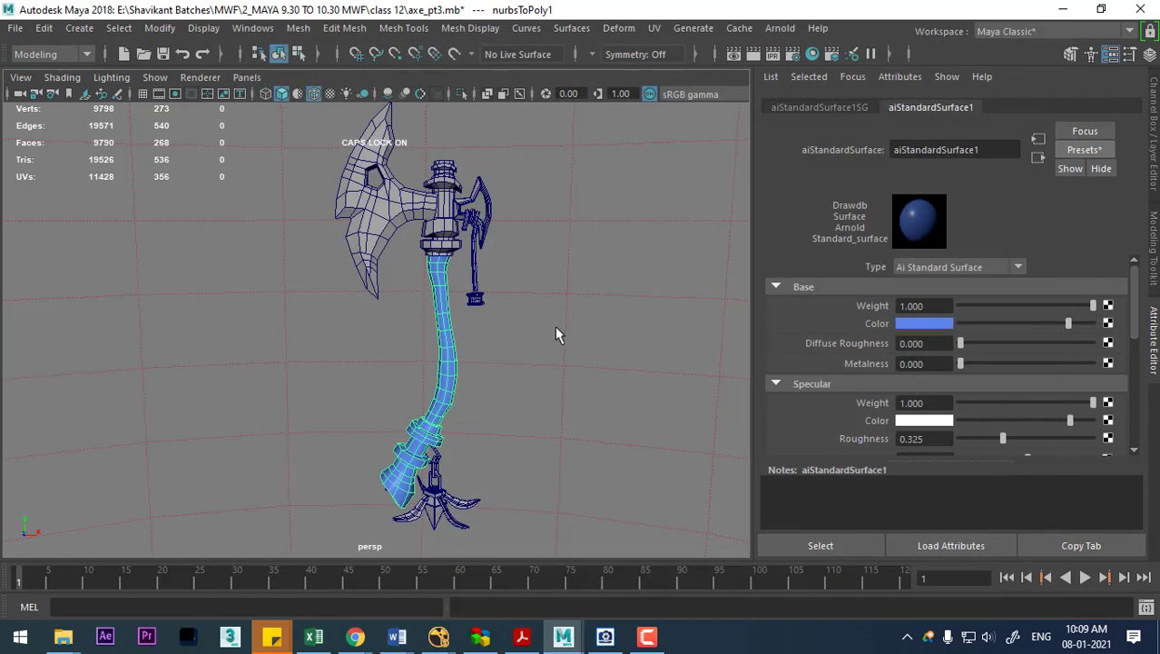
Set aiStandardSurface1's base colour to dark brown (hue about 29, value about 0.27)
click(399, 208)
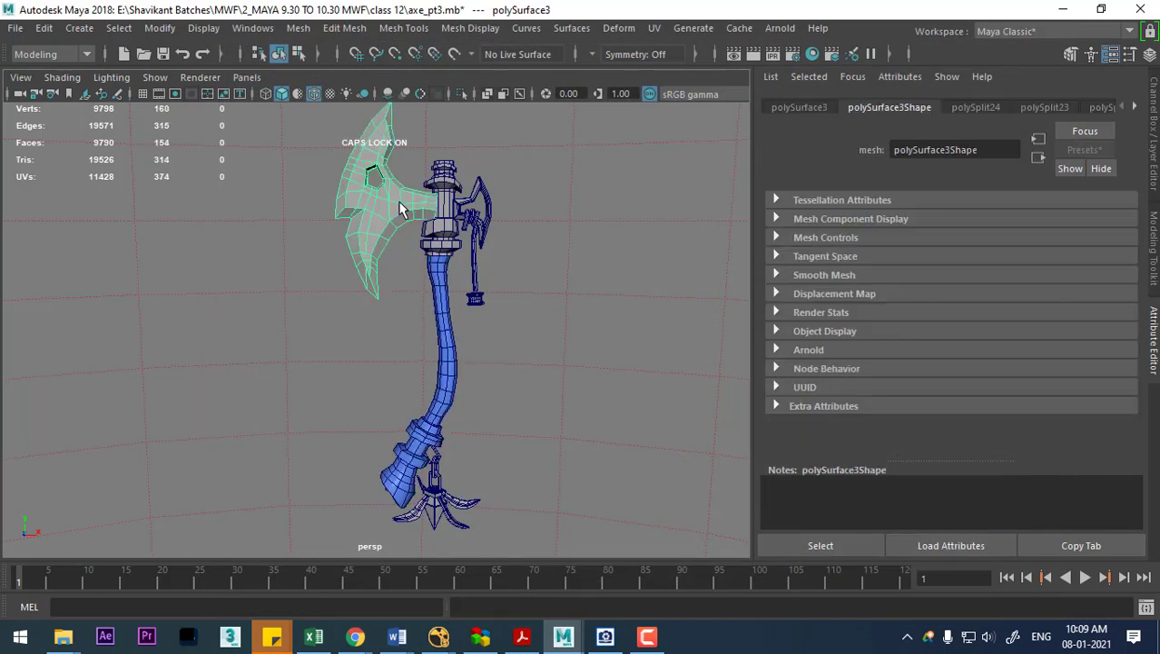
click(442, 295)
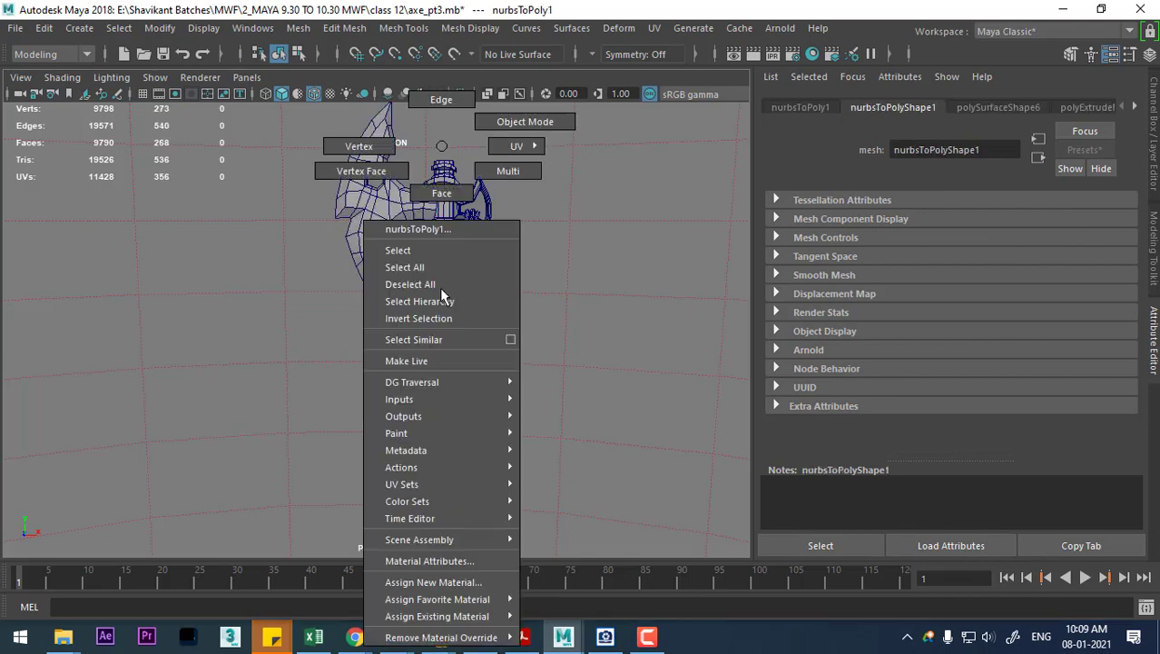
right_drag(441, 223, 441, 559)
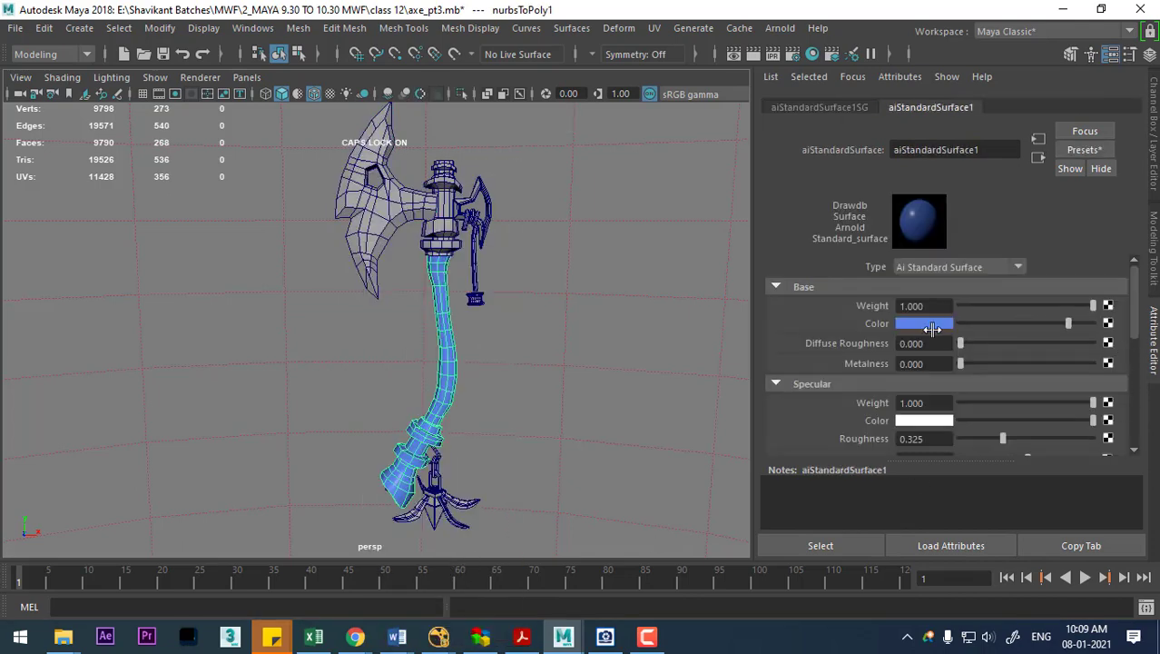
click(928, 323)
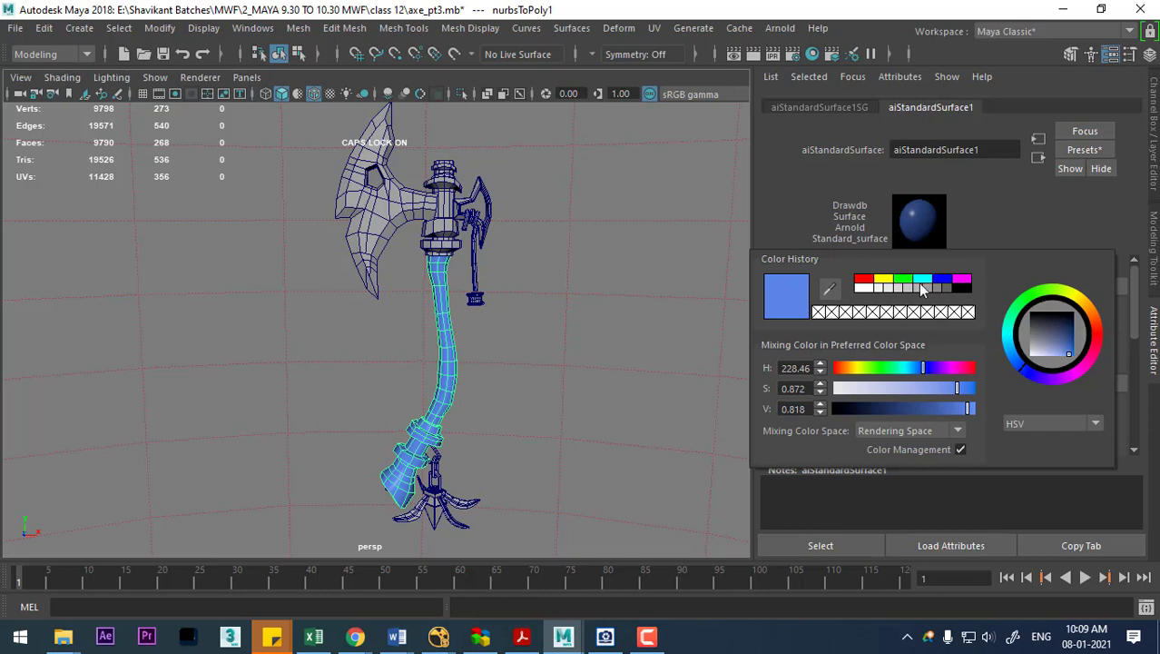
click(1096, 317)
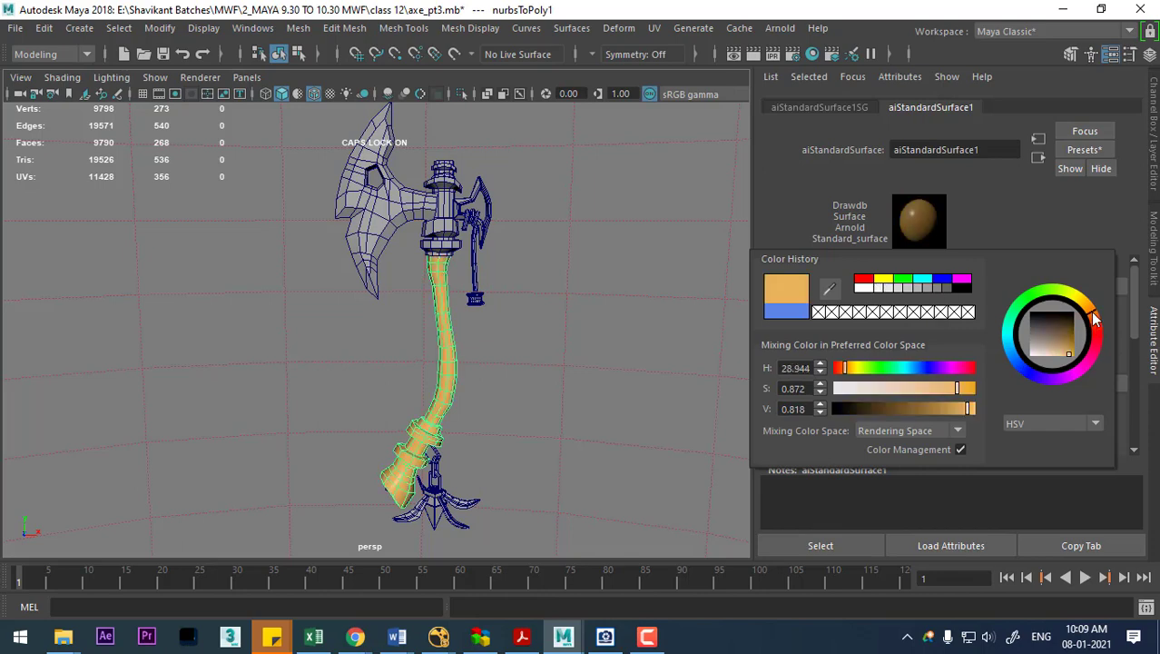
click(916, 410)
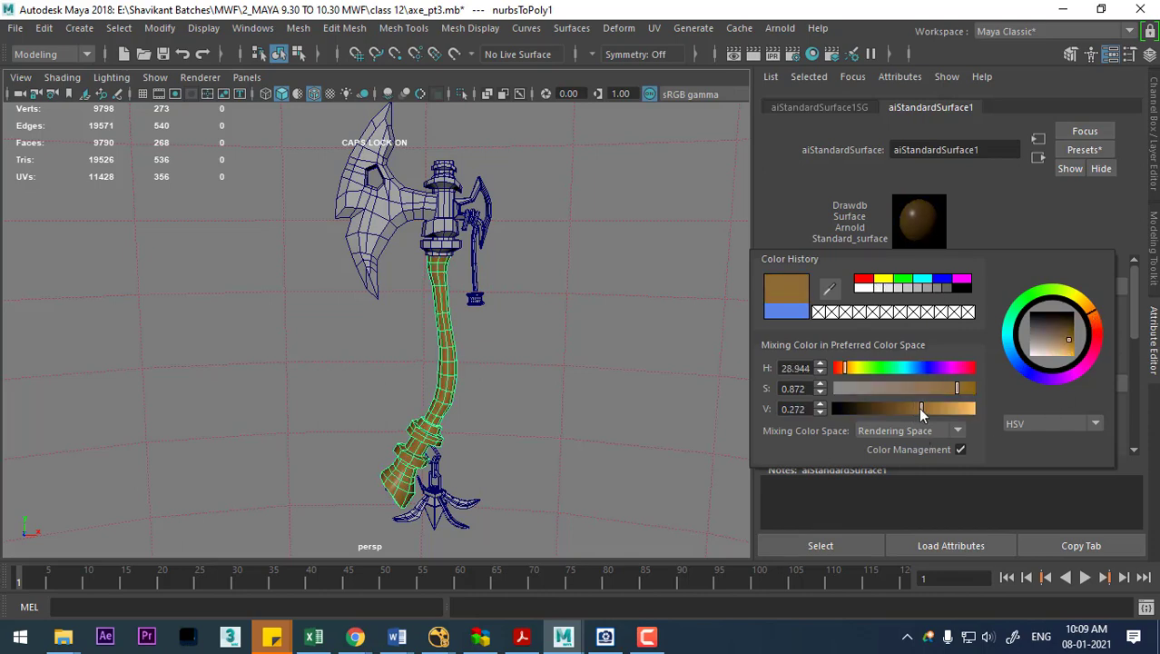
click(561, 352)
click(440, 227)
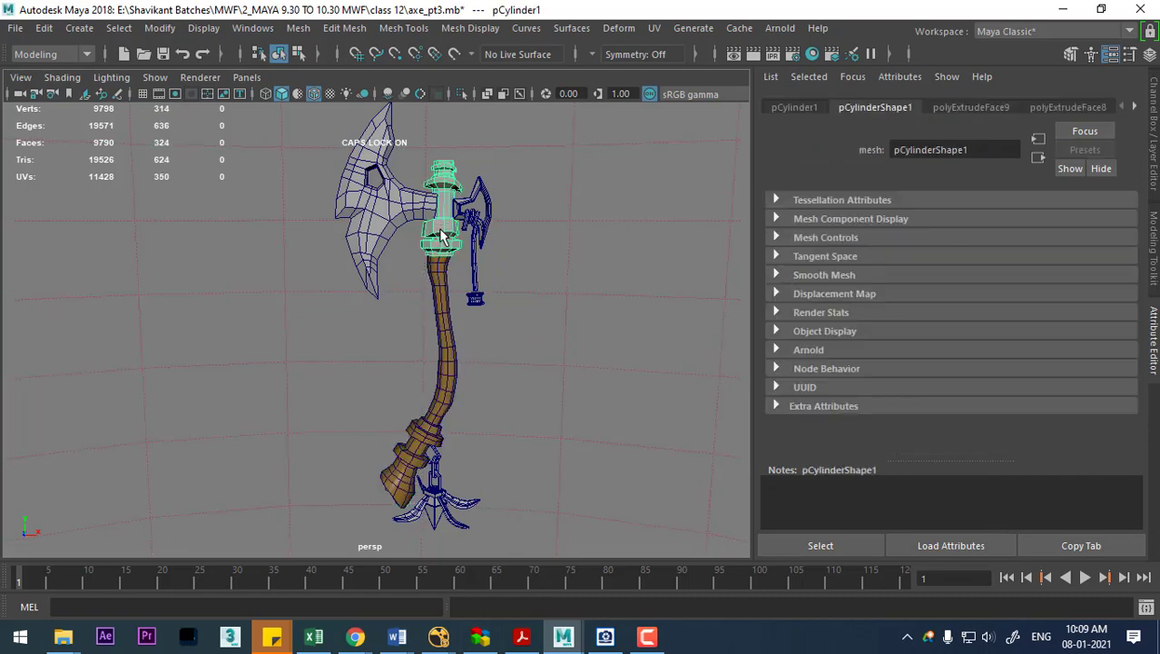
Give the top collar cylinder a new aiStandardSurface2 using the Car_Paint preset
right_click(441, 145)
mouse_move(436, 600)
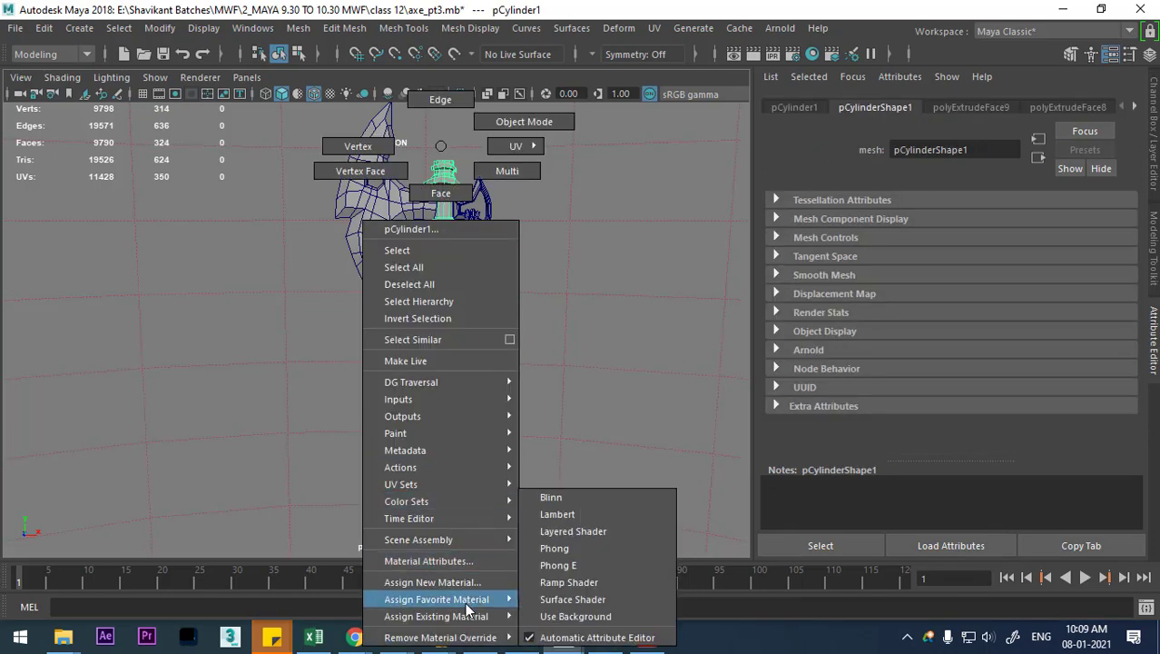
click(469, 582)
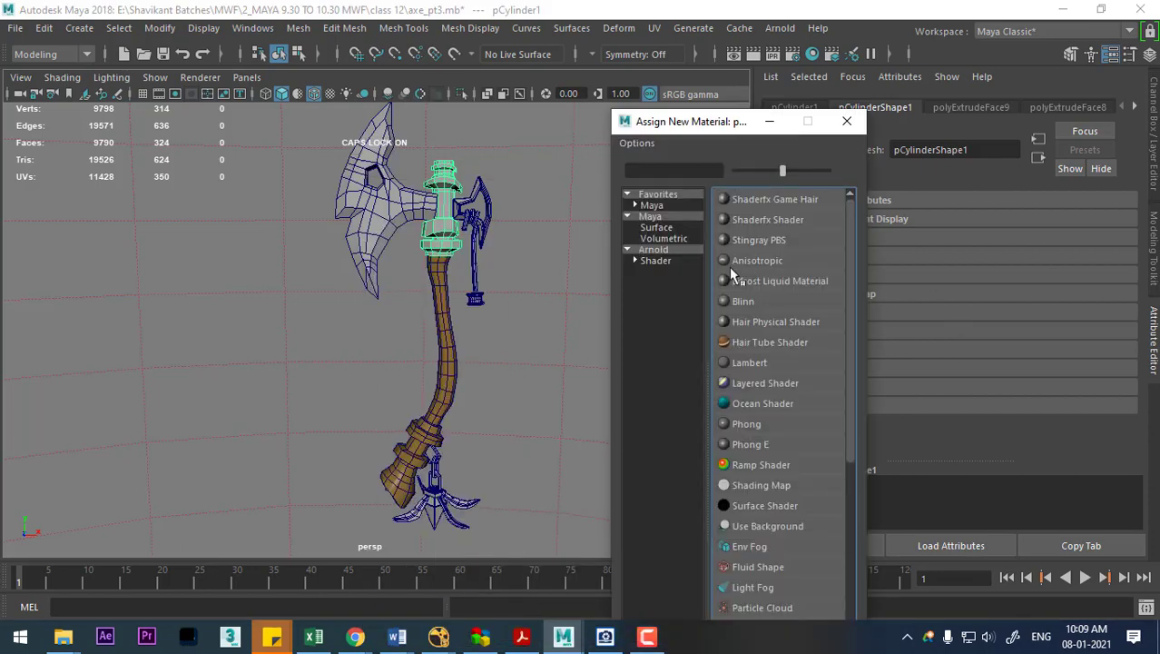
click(678, 251)
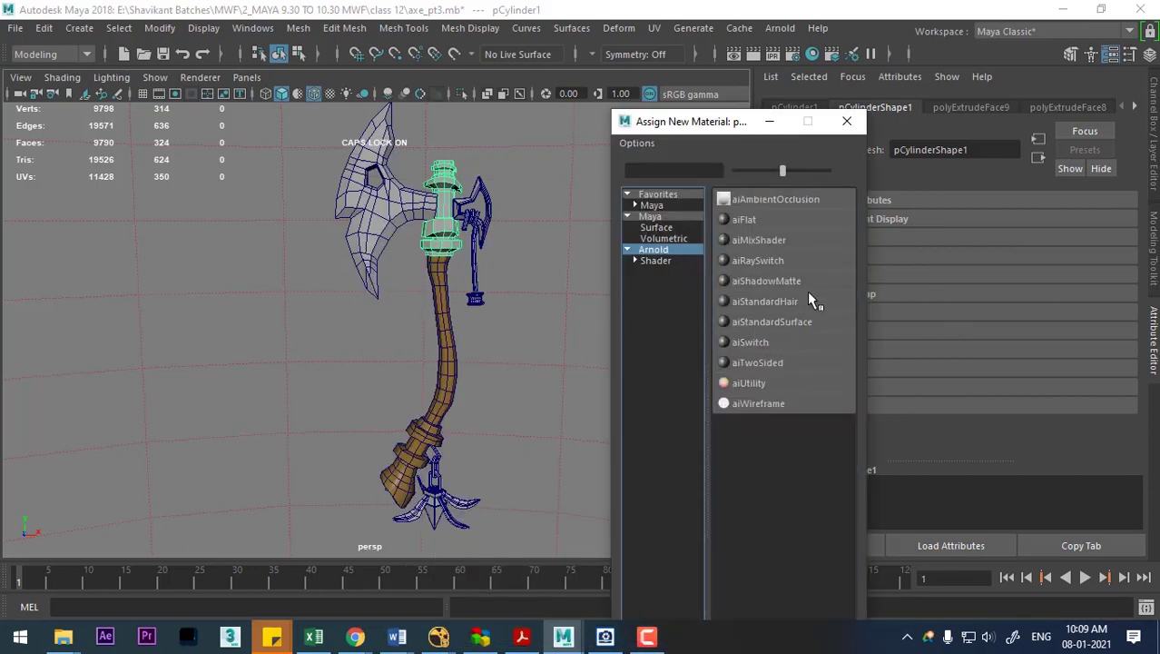
click(765, 323)
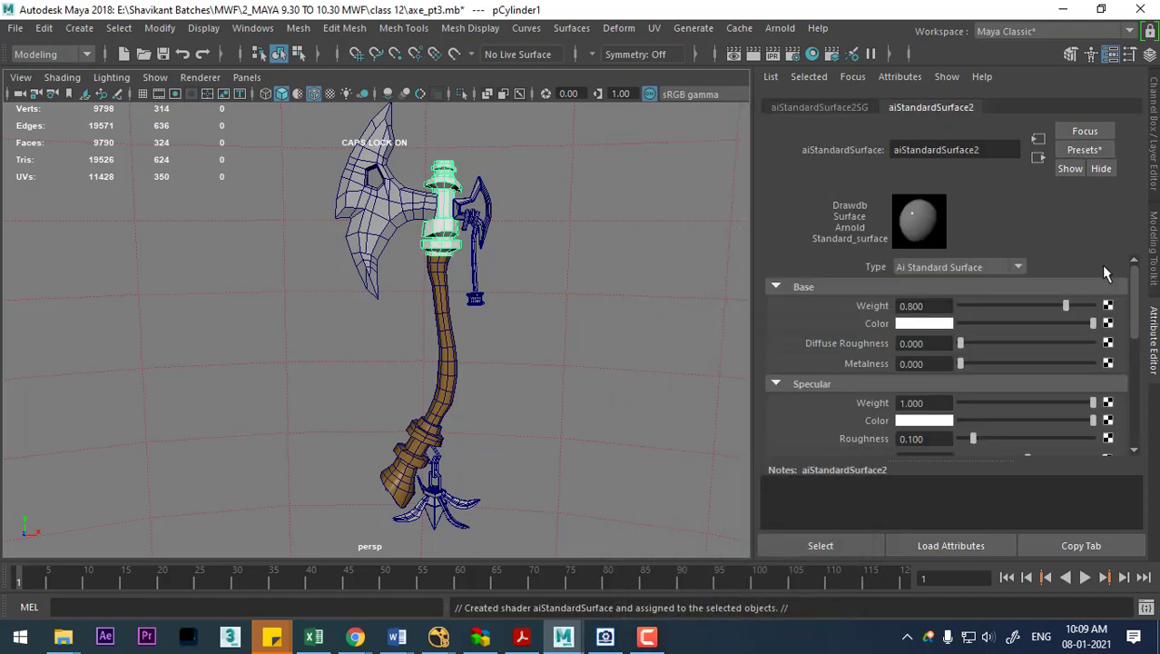
click(1088, 149)
mouse_move(1044, 266)
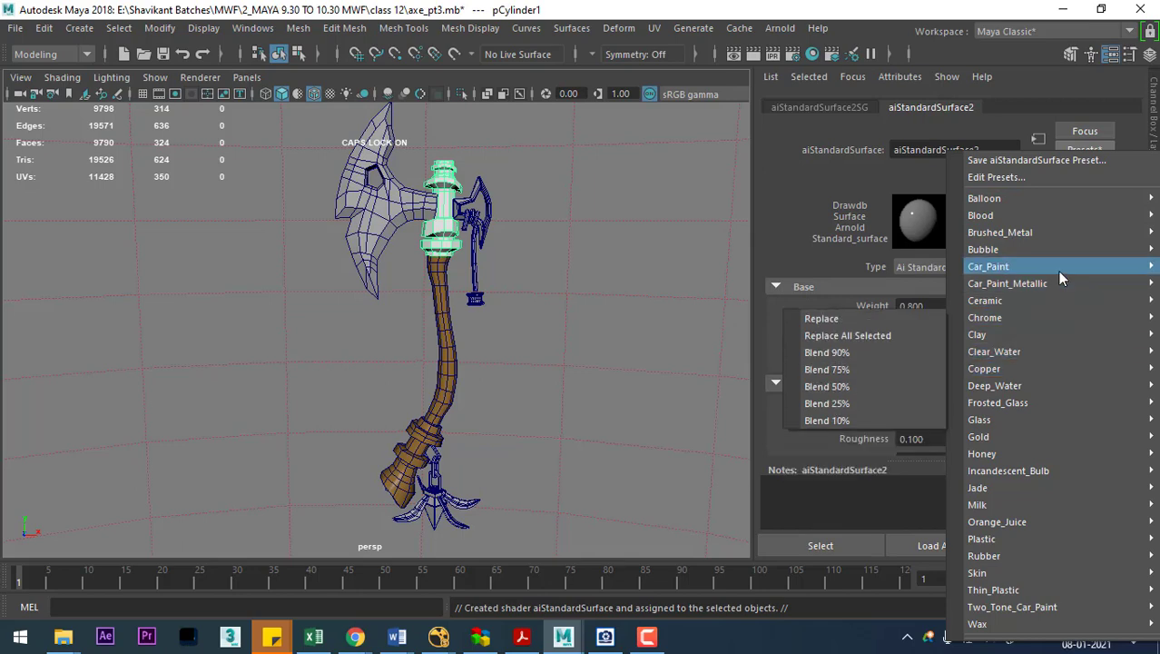
click(800, 269)
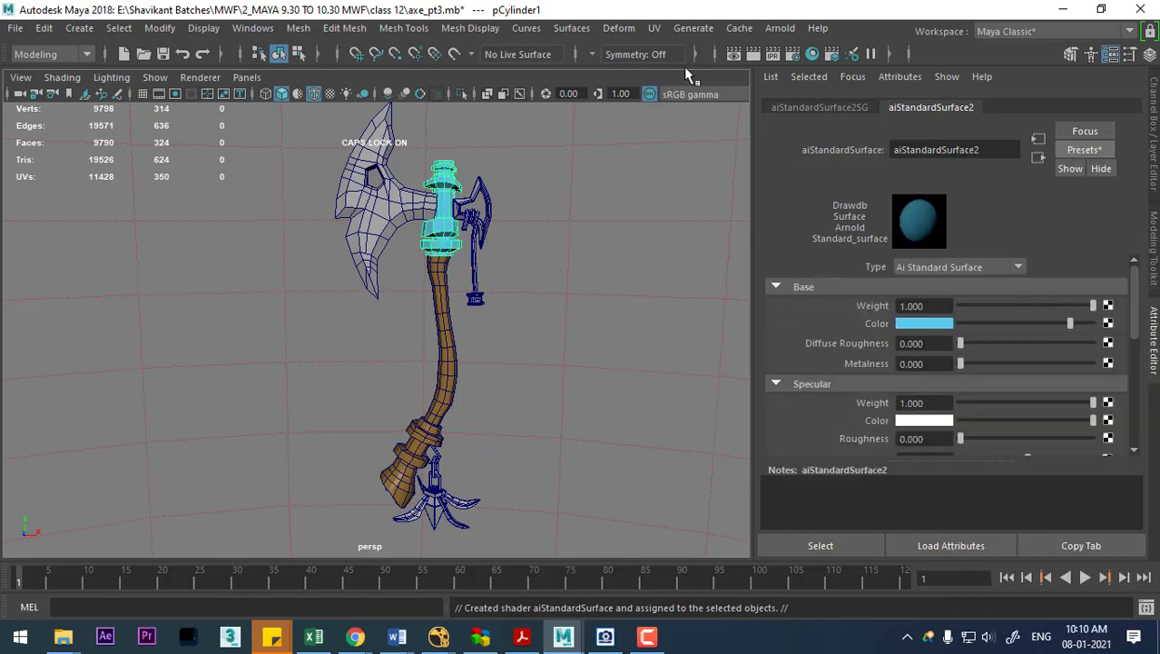
Switch the collar's aiStandardSurface2 to the Gold preset, checking it with Arnold renders
click(752, 53)
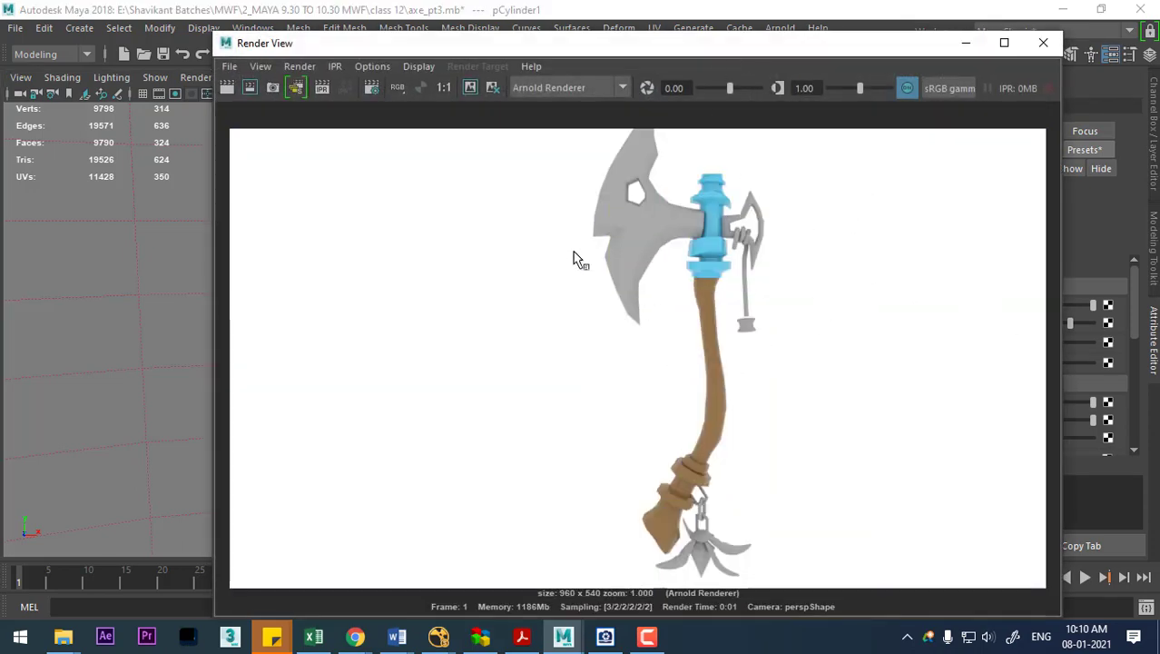
click(1046, 46)
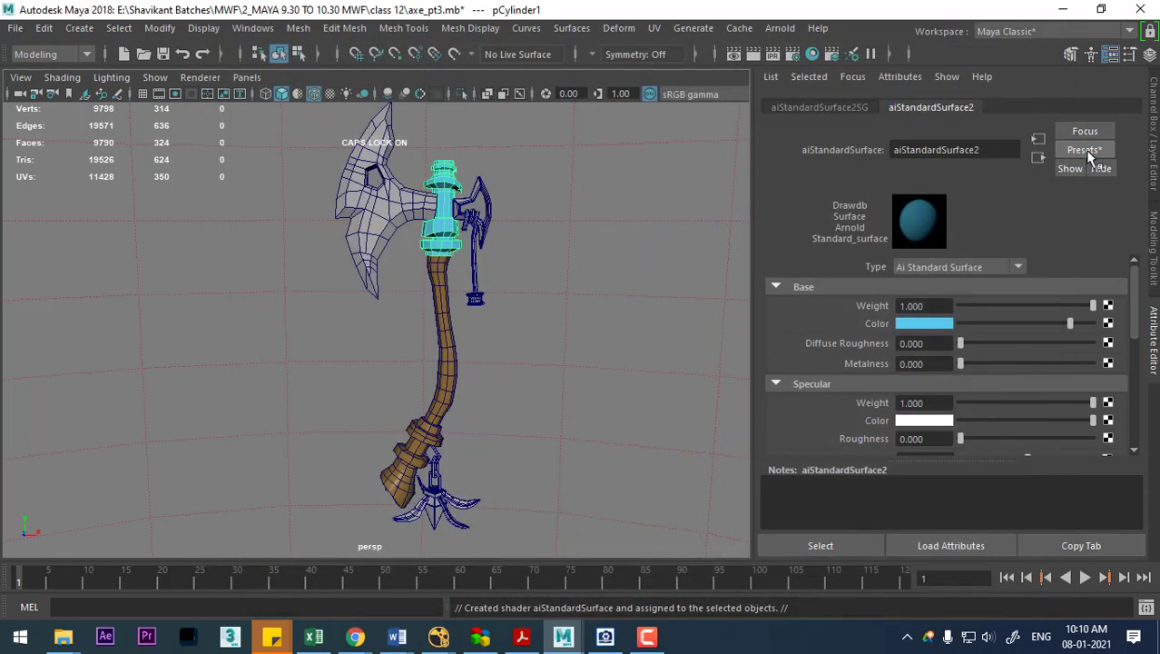
click(1086, 151)
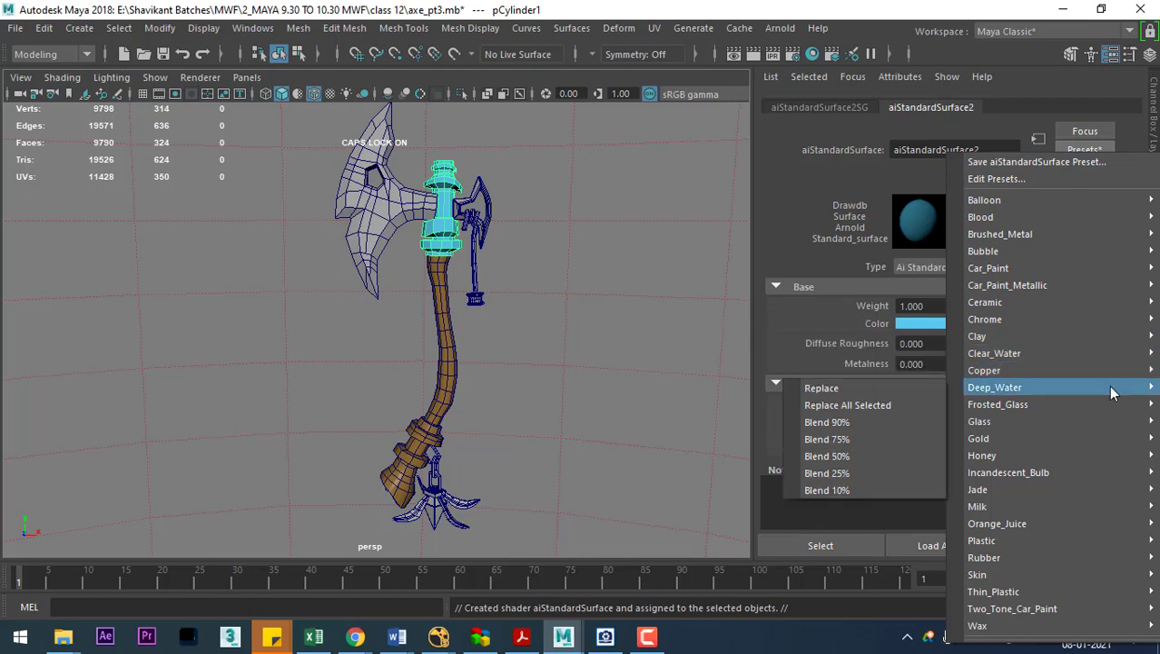
click(899, 438)
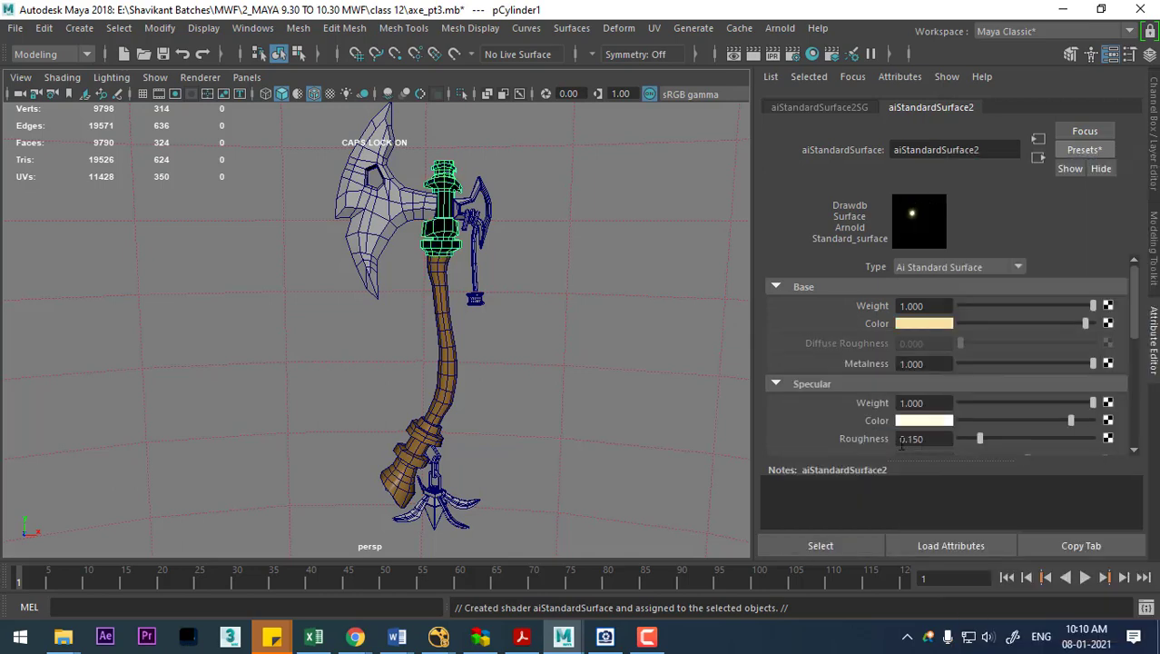
click(753, 55)
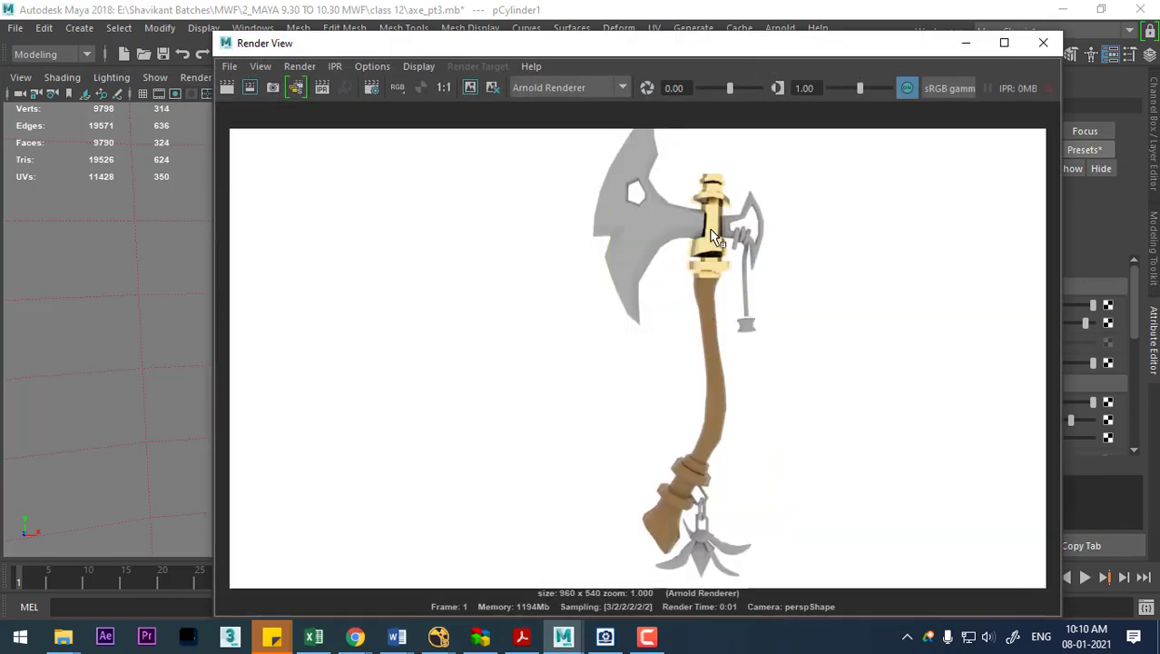
Assign the gold aiStandardSurface2 to the large blade and small side axe, then verify in a render
click(1047, 45)
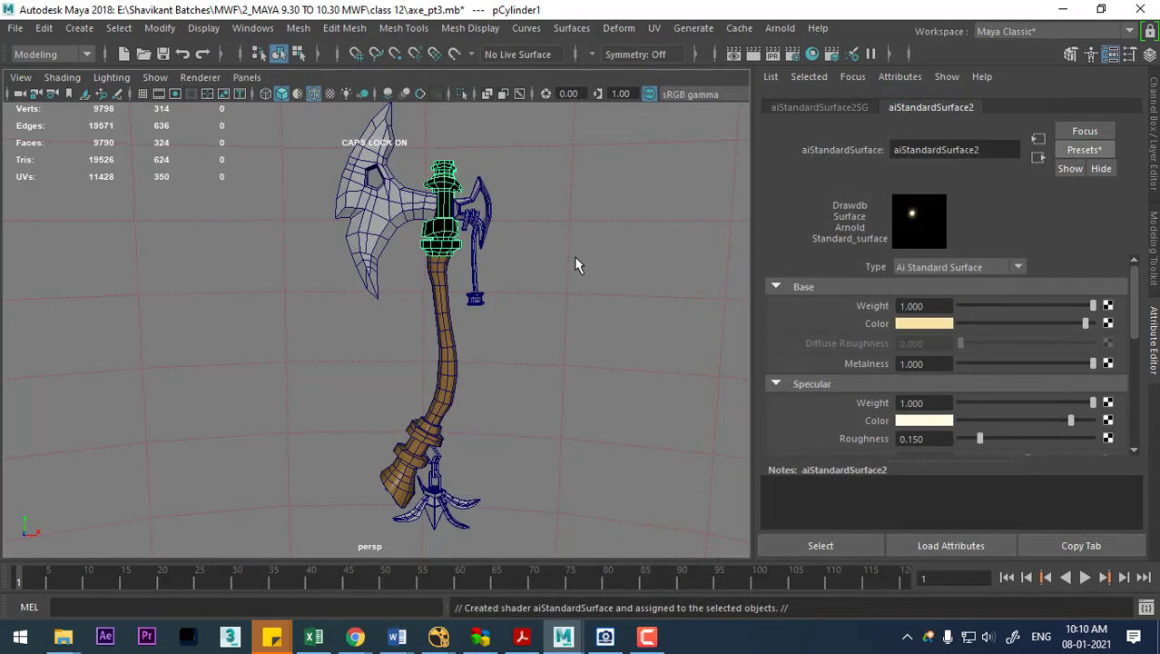
click(410, 221)
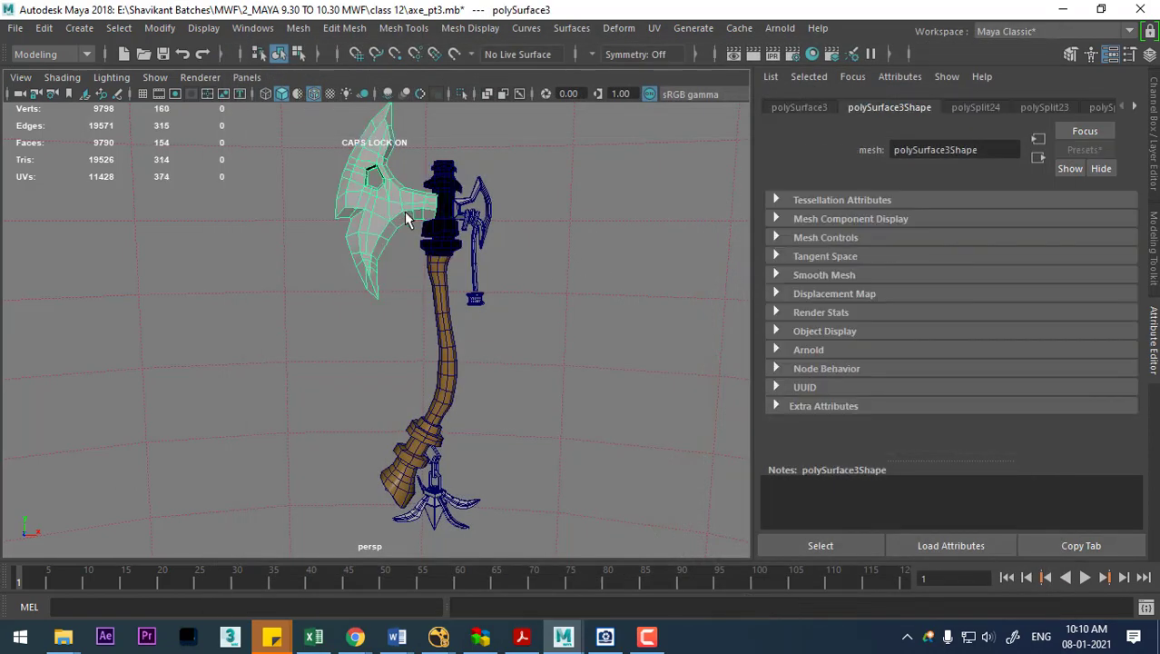
click(482, 196)
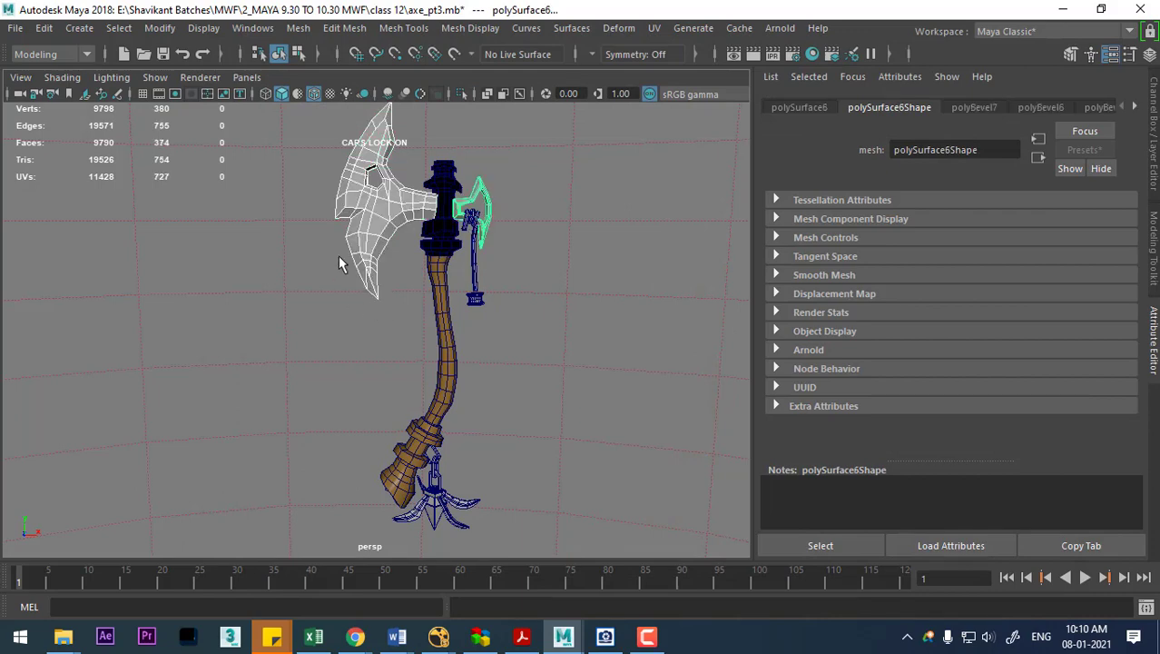
right_click(357, 229)
mouse_move(352, 600)
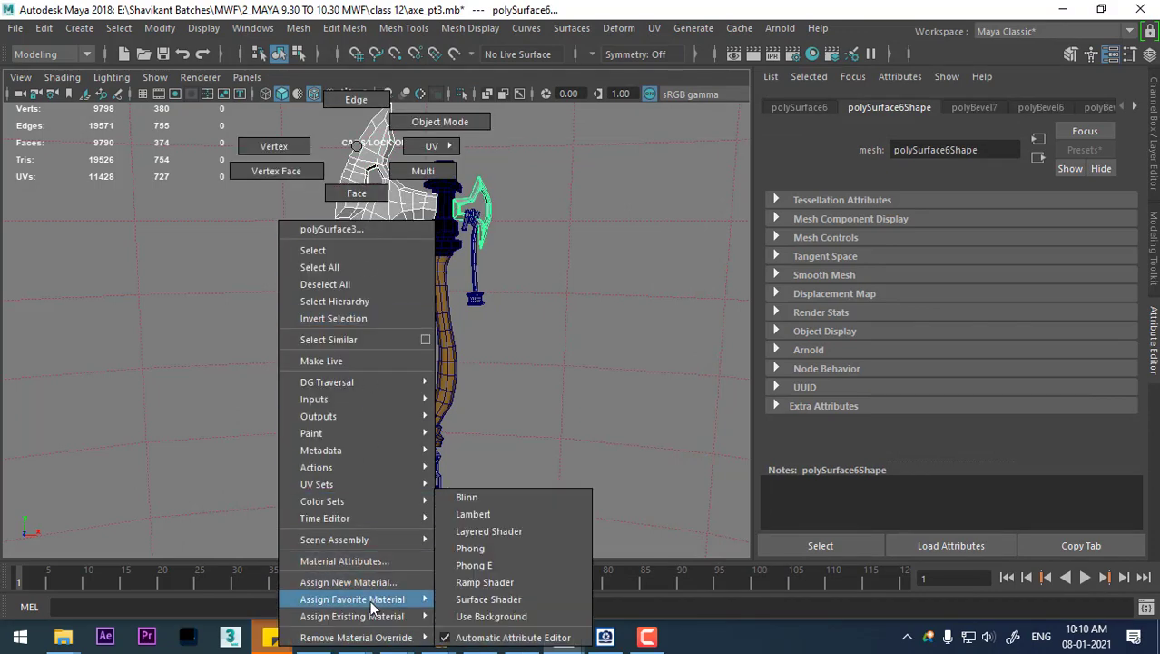
click(499, 598)
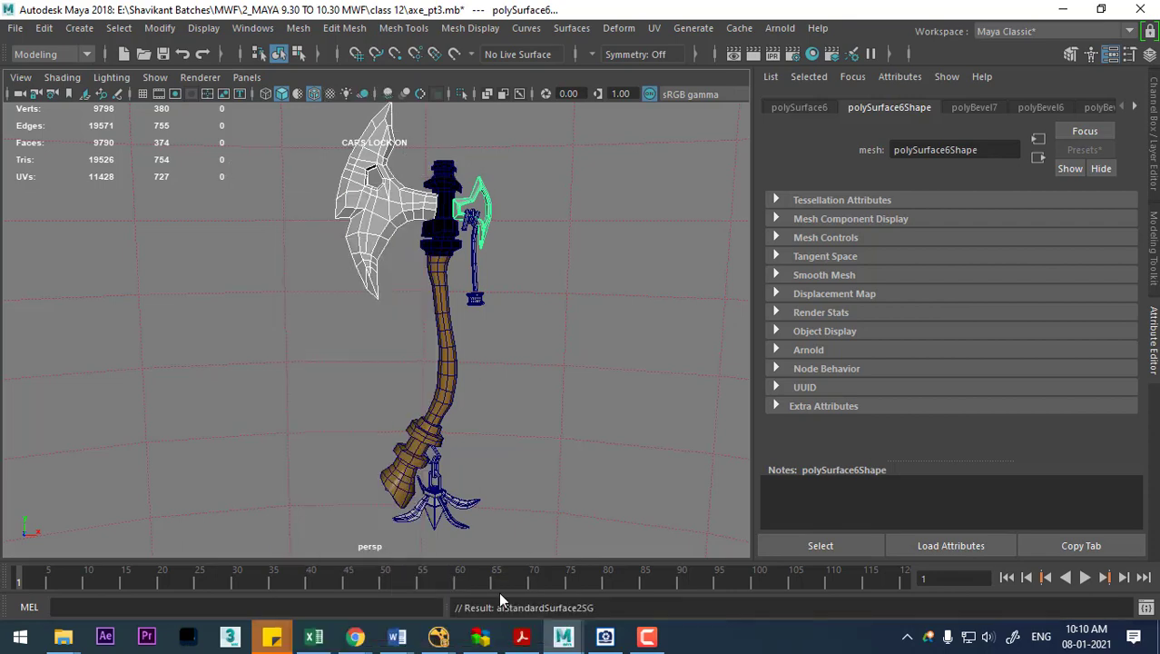
click(754, 54)
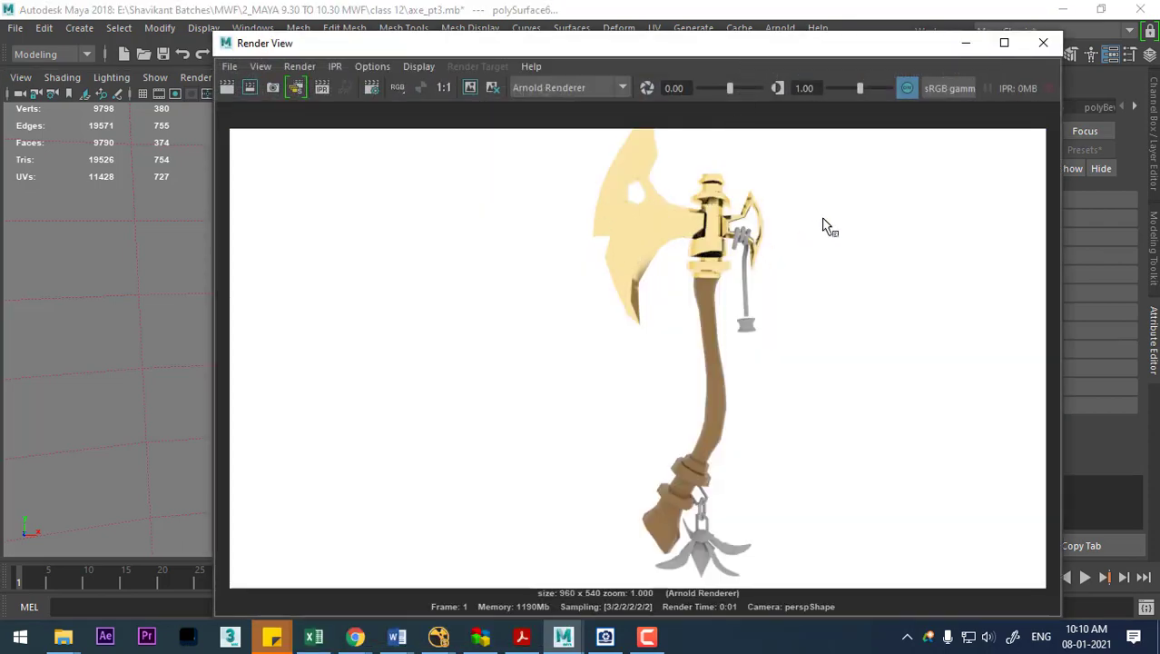
click(1043, 43)
Frame the collar and give its middle band face rings the brown aiStandardSurface1 material
scroll(474, 371, up, 2)
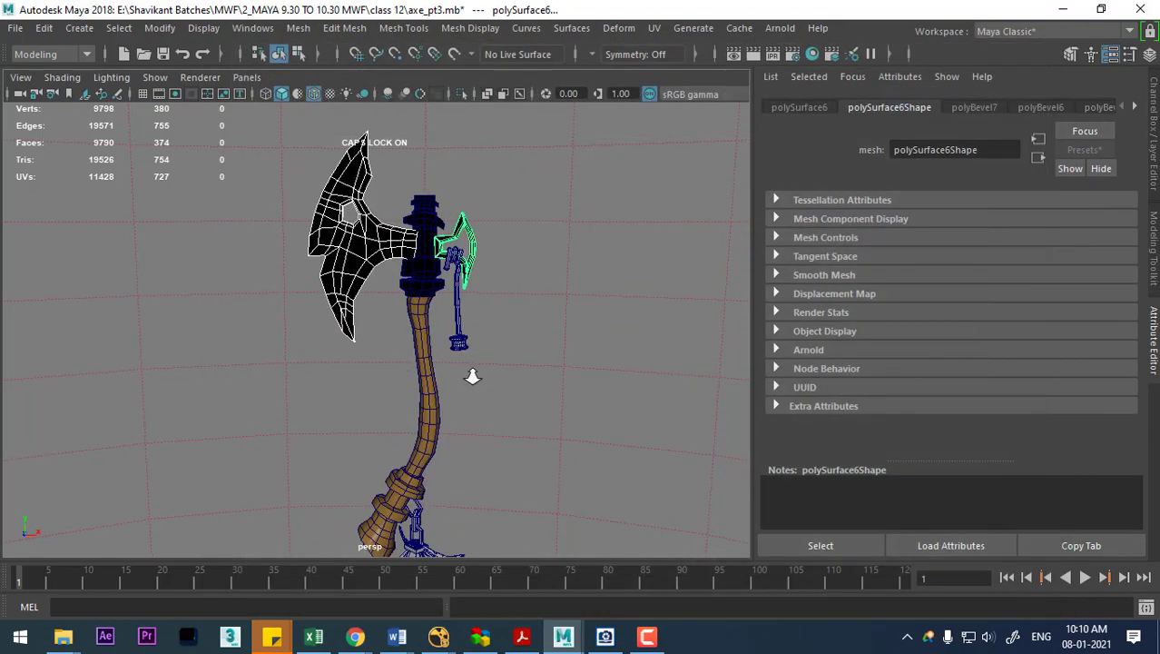
scroll(459, 363, up, 2)
scroll(459, 364, up, 2)
scroll(458, 363, up, 3)
click(387, 292)
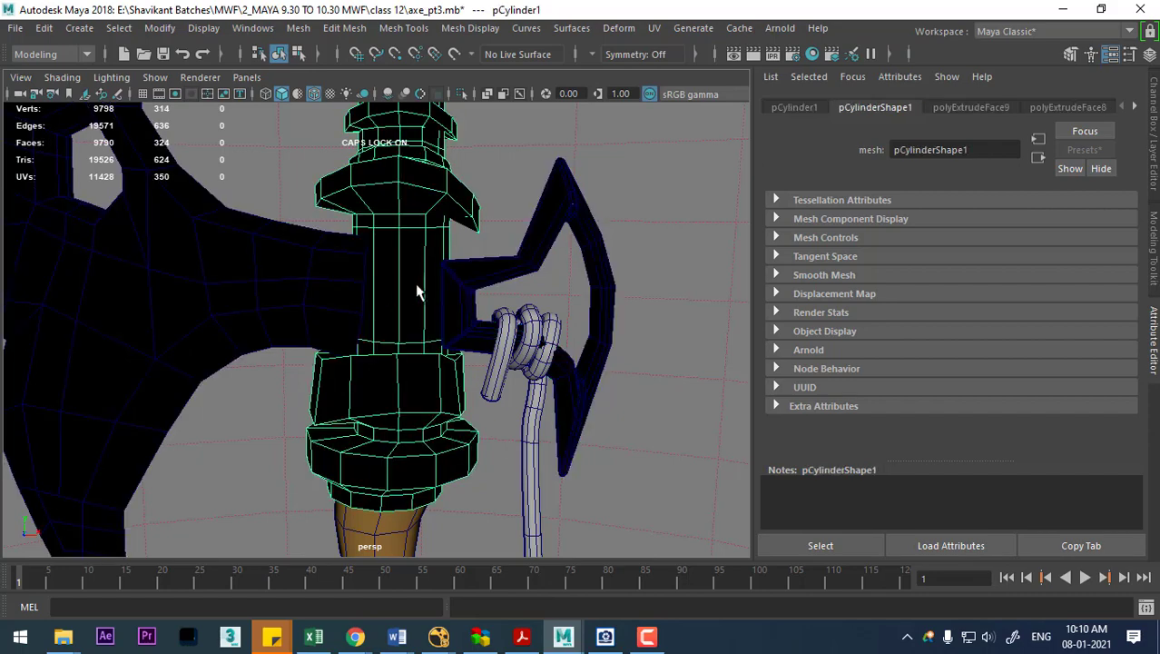
key(f)
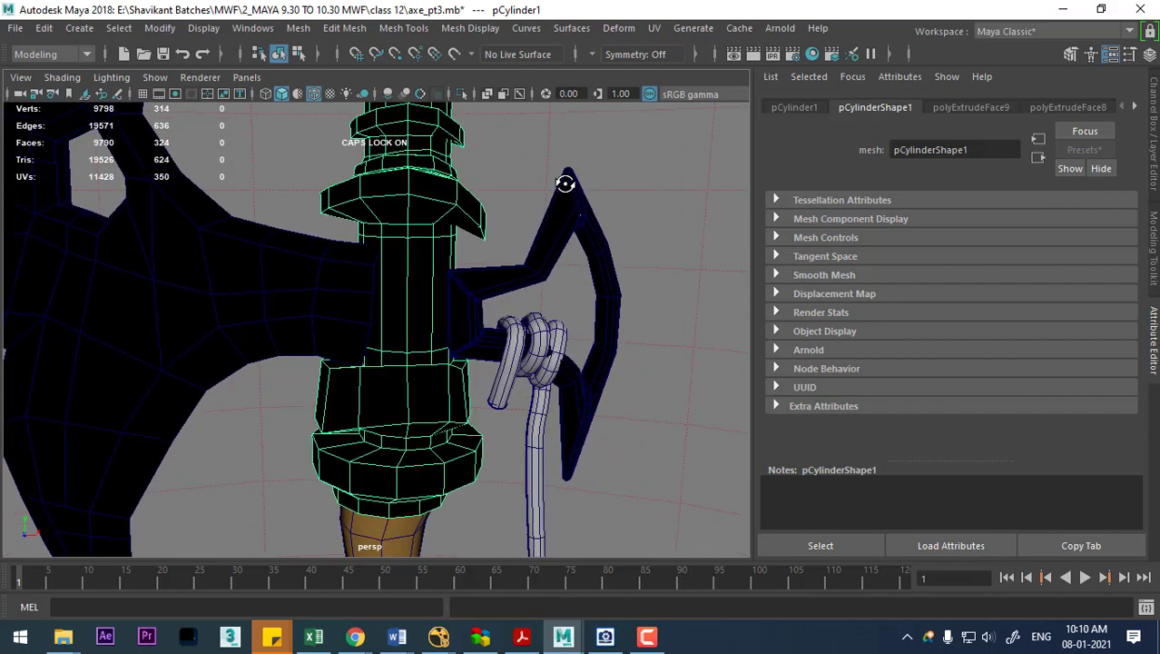
right_drag(558, 203, 520, 216)
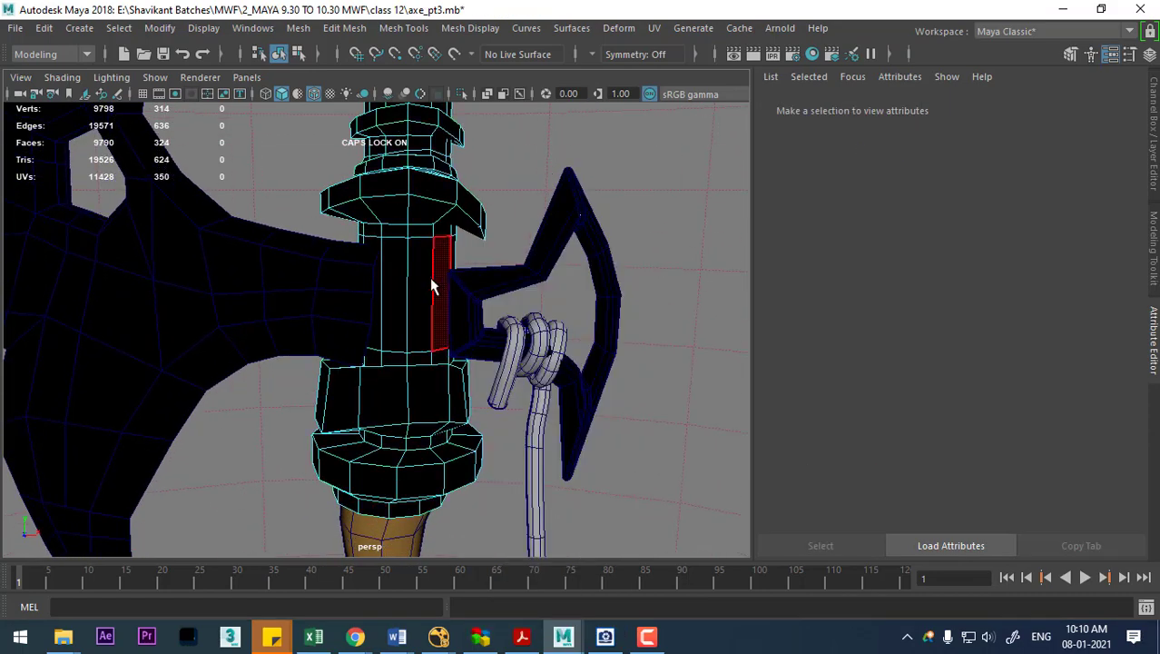
click(404, 295)
double_click(397, 305)
alt+drag(454, 304, 454, 284)
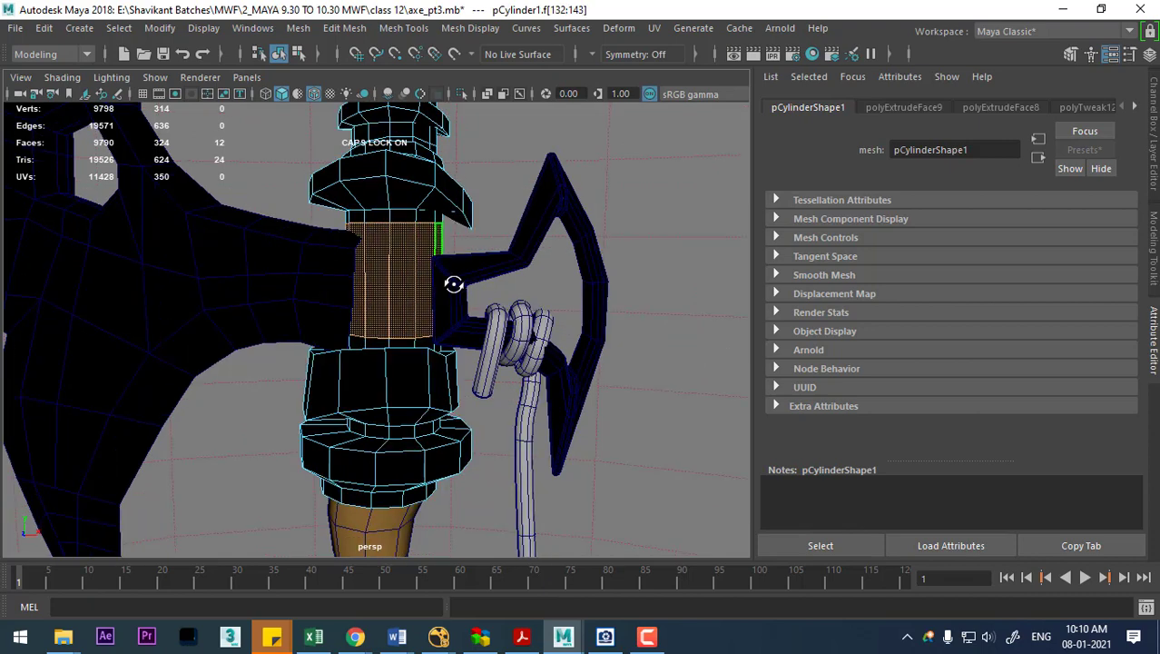
key(shift+period)
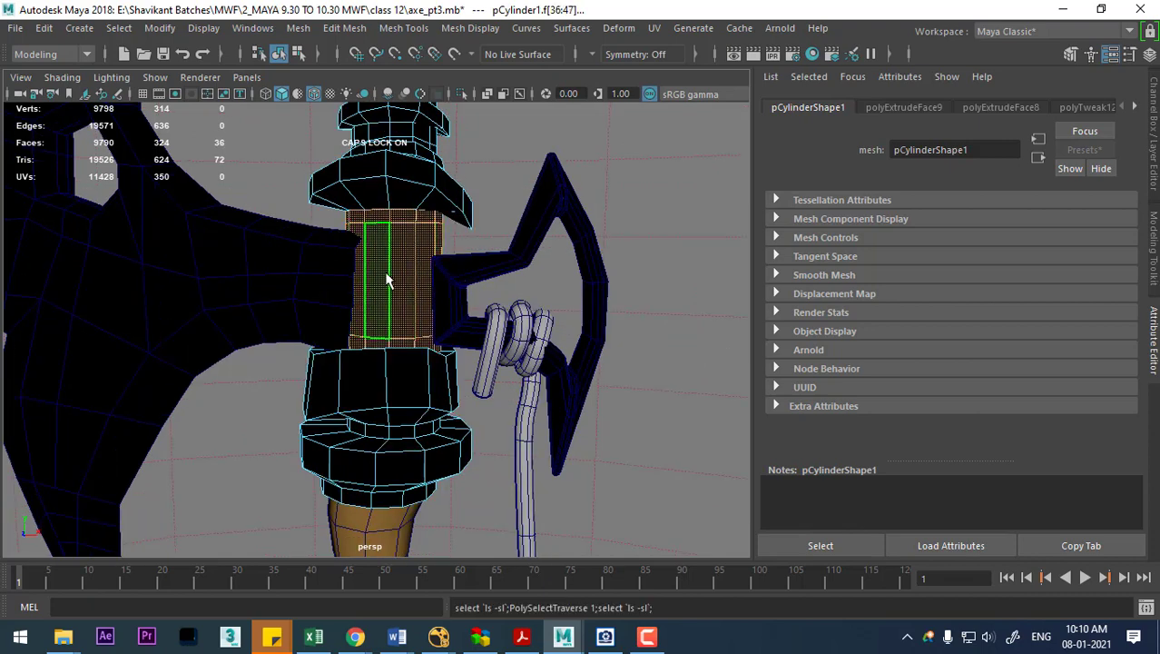
right_click(396, 263)
mouse_move(390, 616)
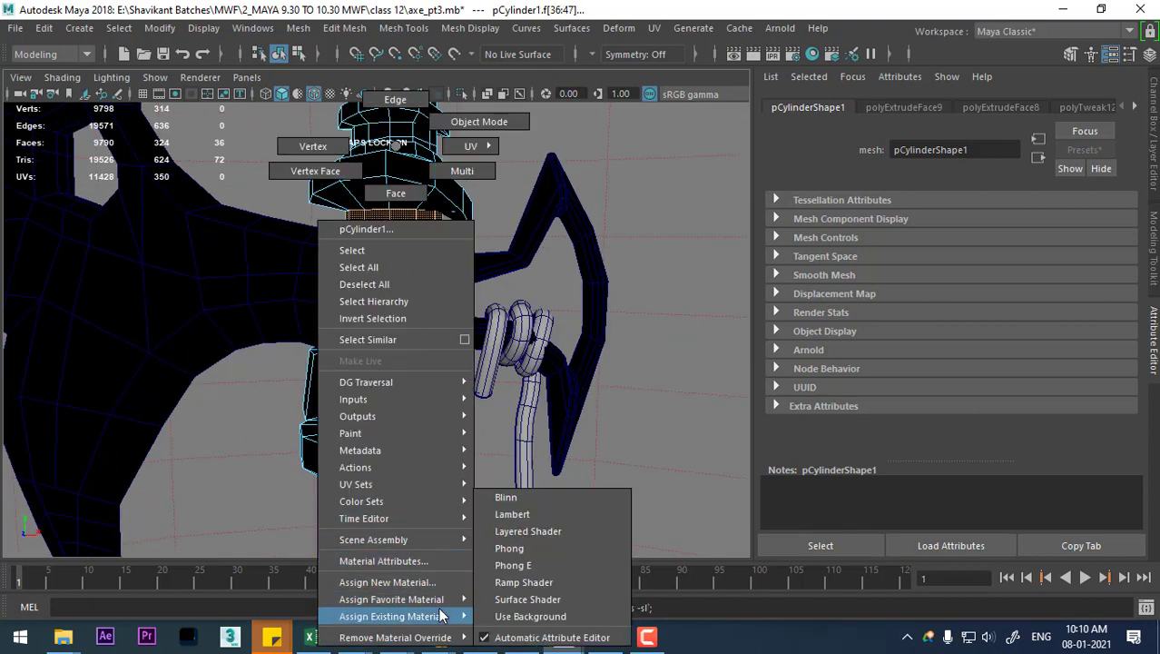
click(541, 583)
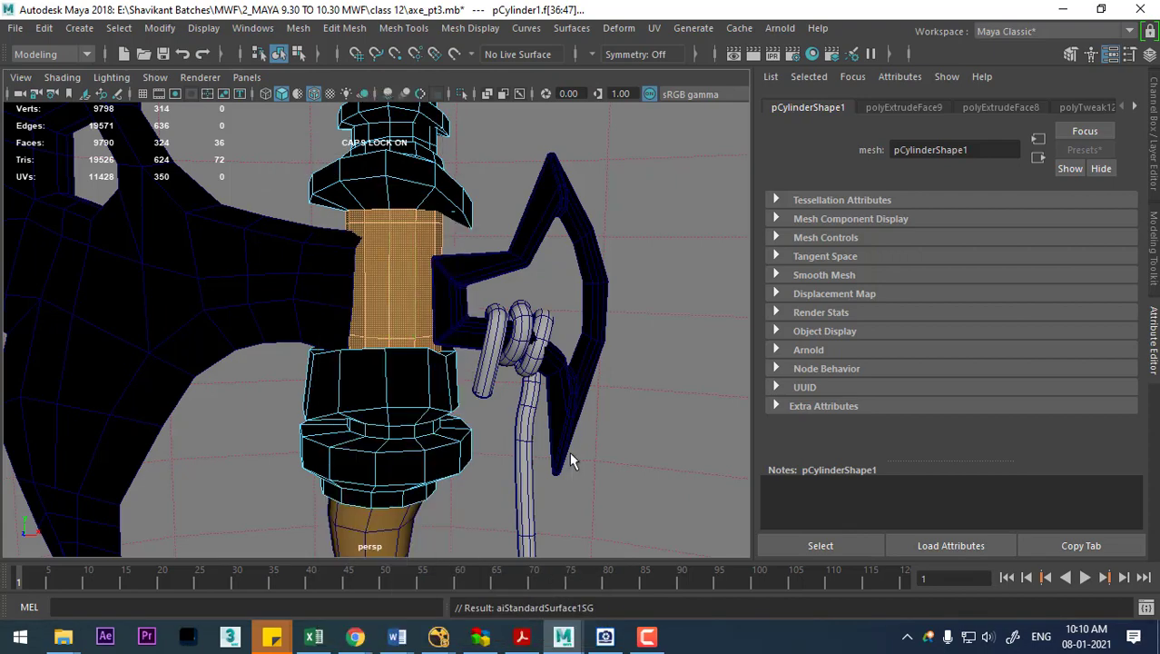
Assign aiStandardSurface1 to the upper and lower collar band face loops and open its attributes
mouse_move(558, 443)
alt+mouse_down()
mouse_move(494, 361)
mouse_move(416, 351)
alt+mouse_up()
double_click(417, 343)
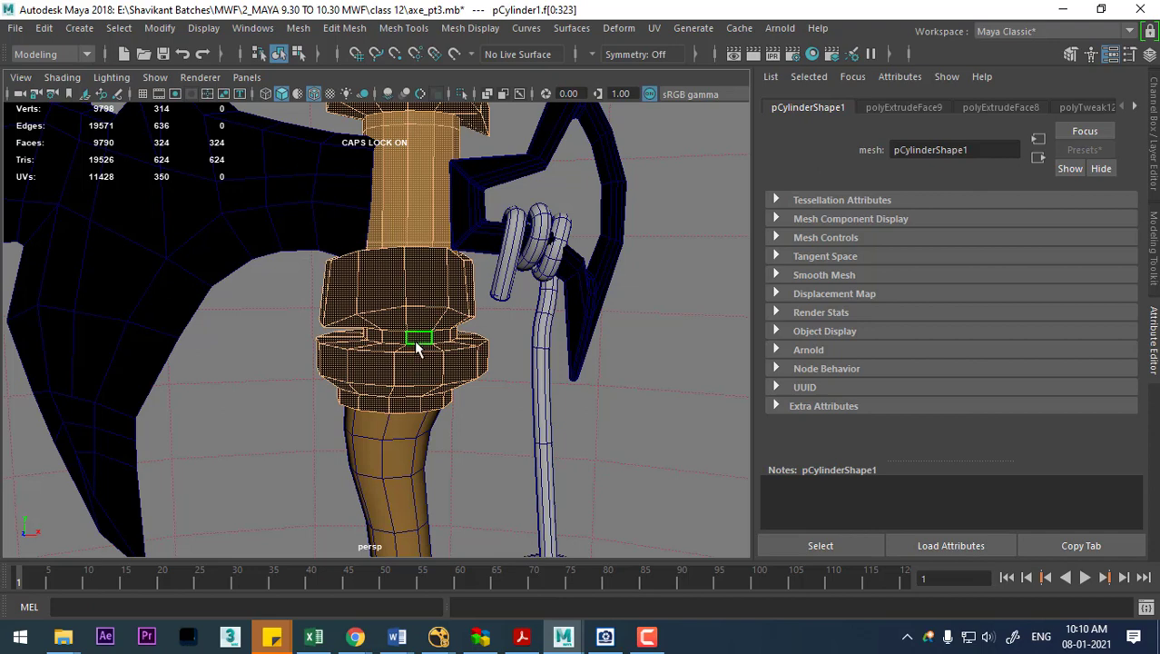
click(417, 345)
double_click(397, 343)
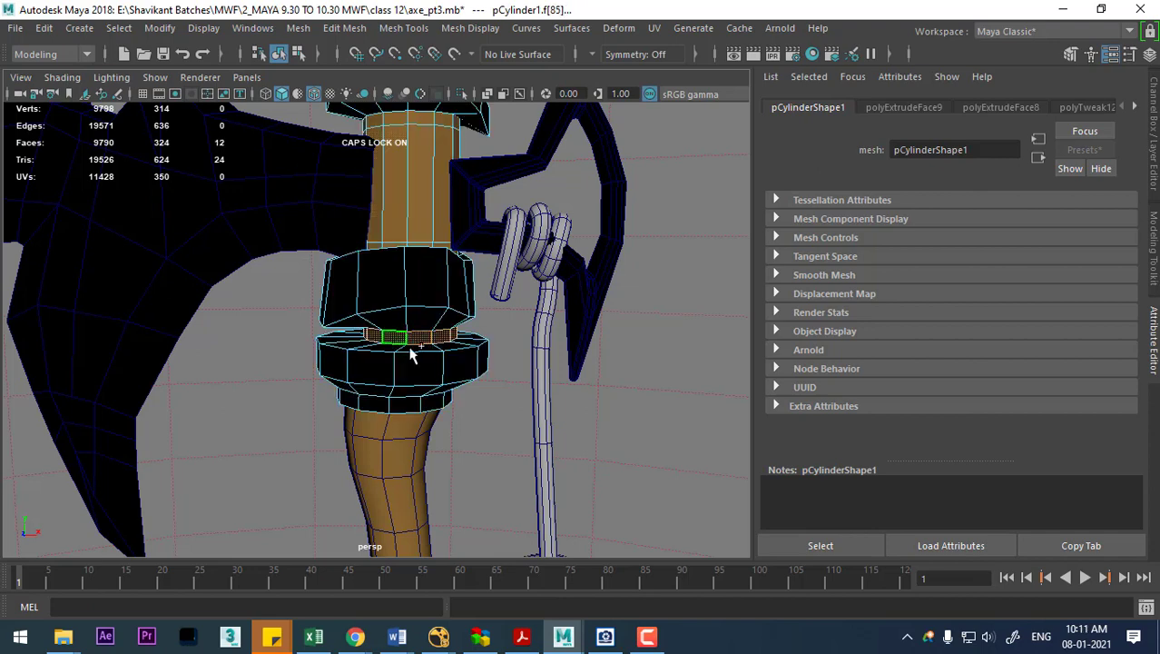
alt+drag(446, 400, 427, 372)
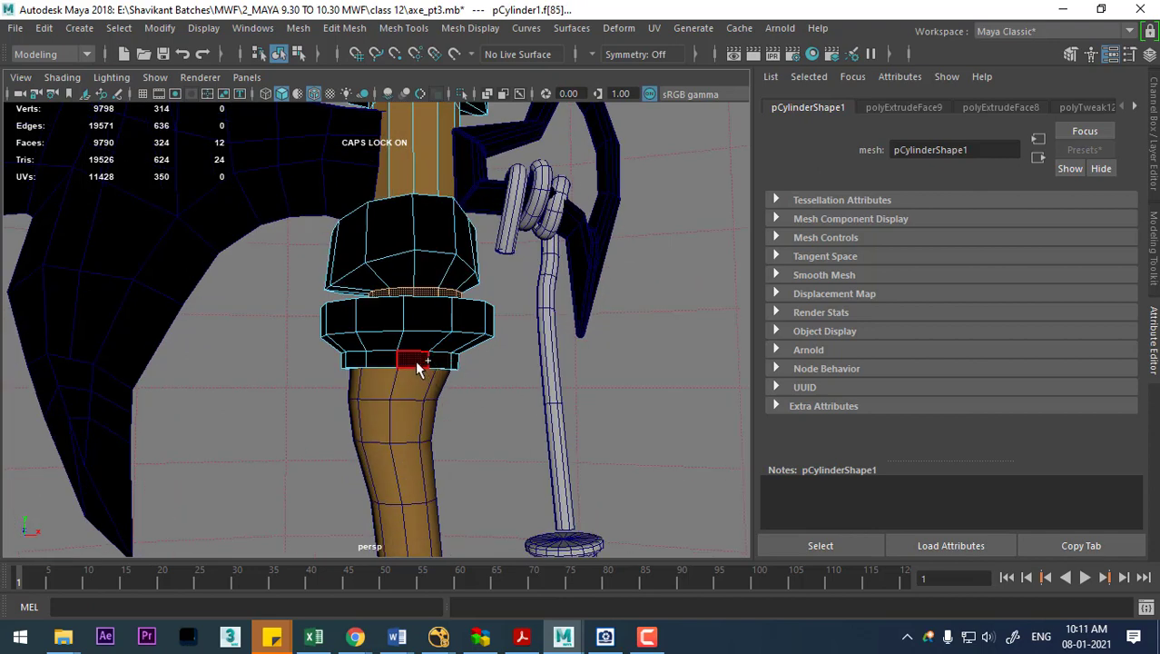
shift+double_click(403, 360)
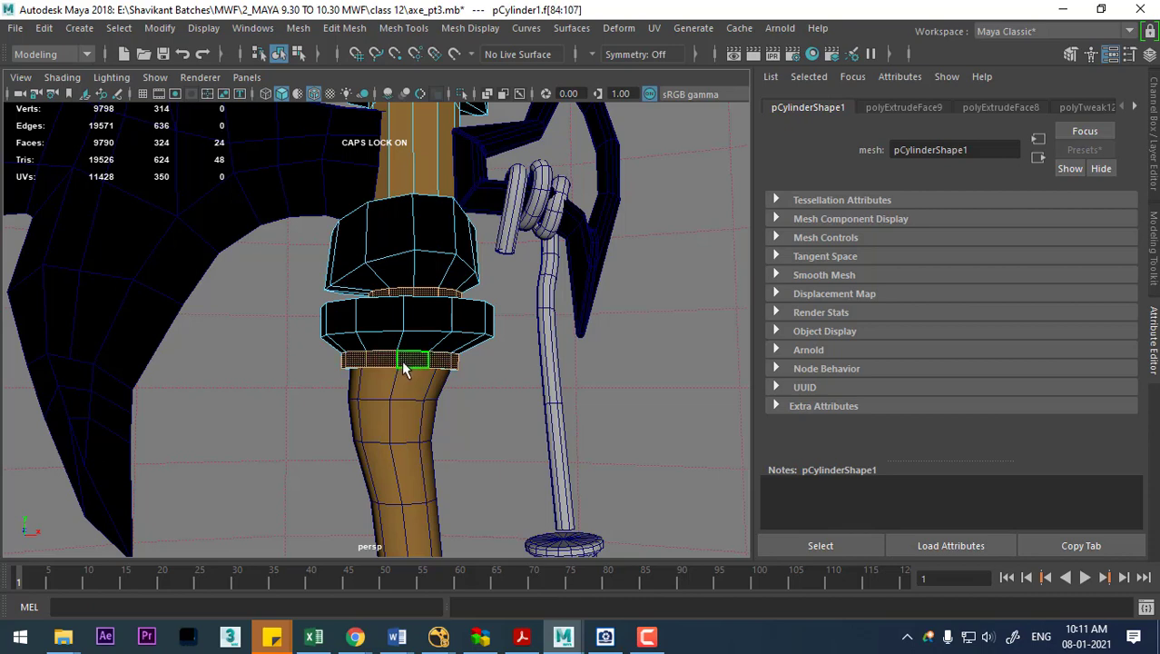
right_drag(402, 360, 460, 605)
mouse_move(400, 616)
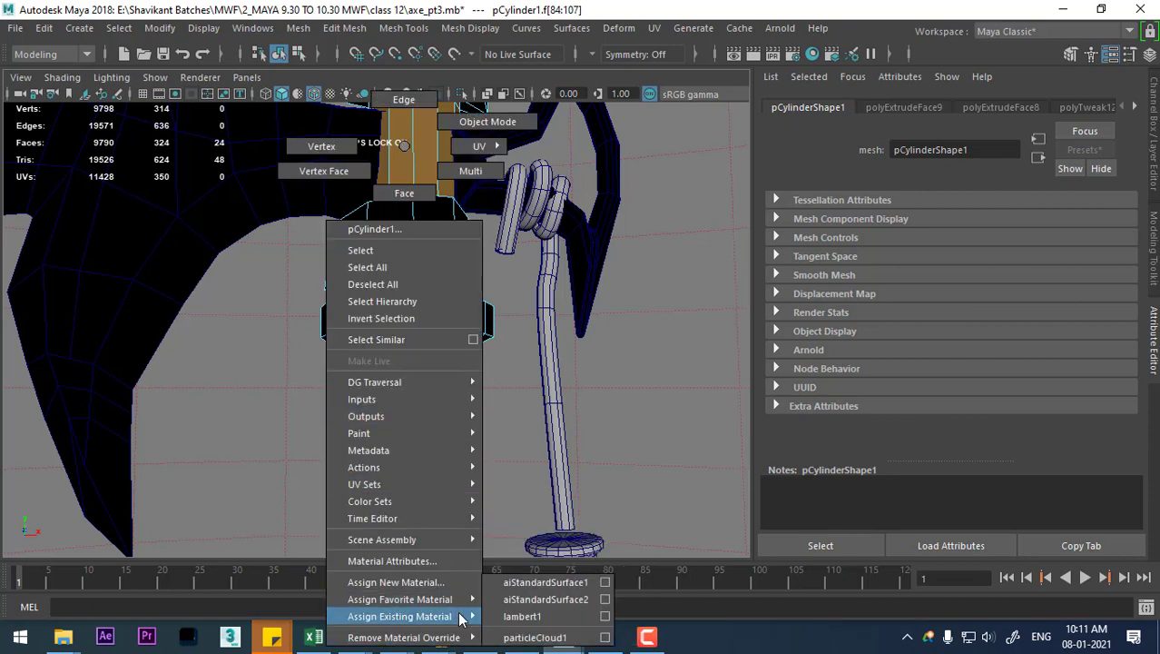
click(536, 585)
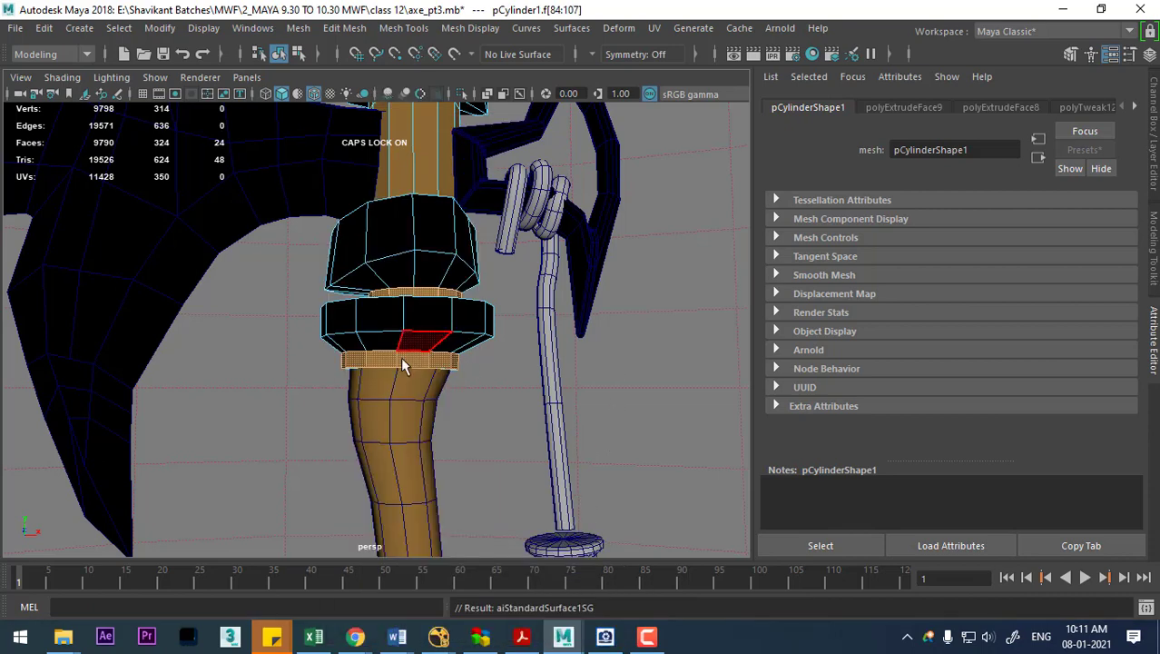
right_drag(413, 366, 428, 568)
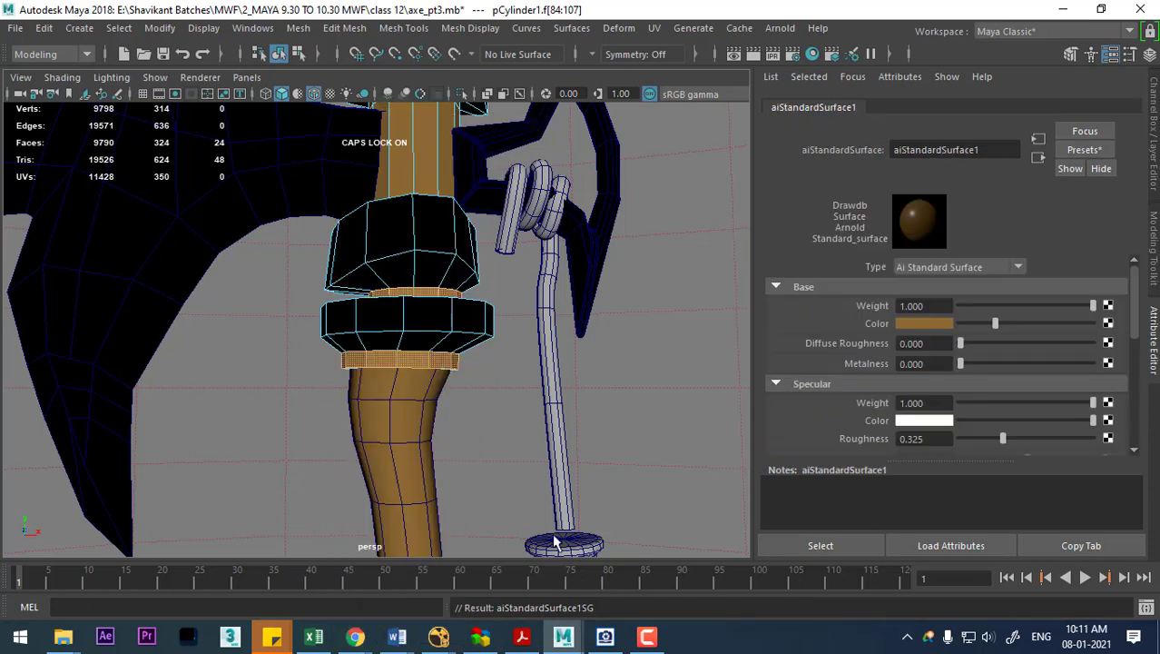
Rename the brown aiStandardSurface1 material to WOOD
drag(998, 150, 723, 146)
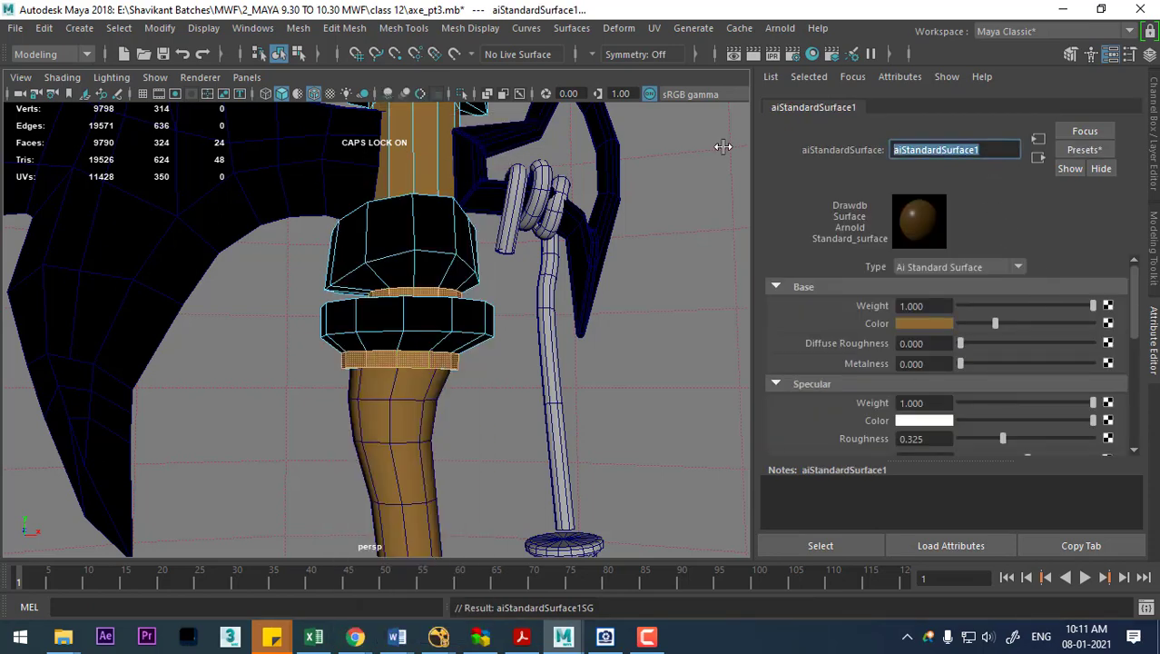
text(WOOD)
key(Return)
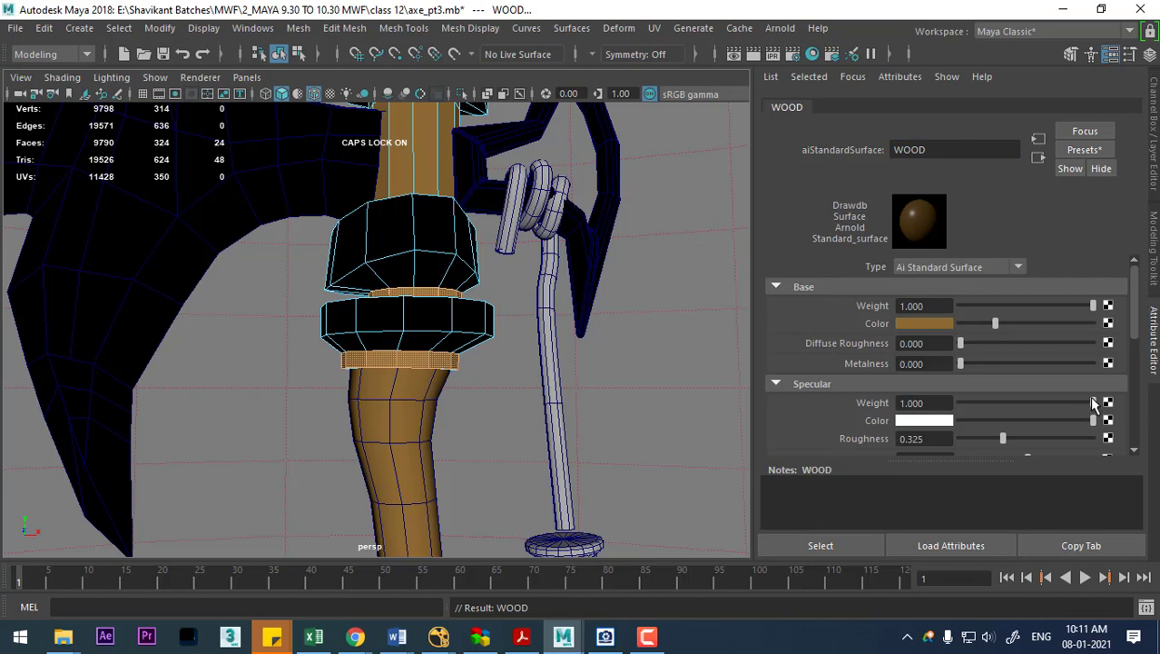
Make WOOD duller: specular weight 0.182, greyer specular colour, roughness 0.403
drag(1069, 405, 985, 420)
mouse_move(1094, 421)
mouse_down()
mouse_move(1044, 420)
mouse_move(1070, 421)
mouse_up()
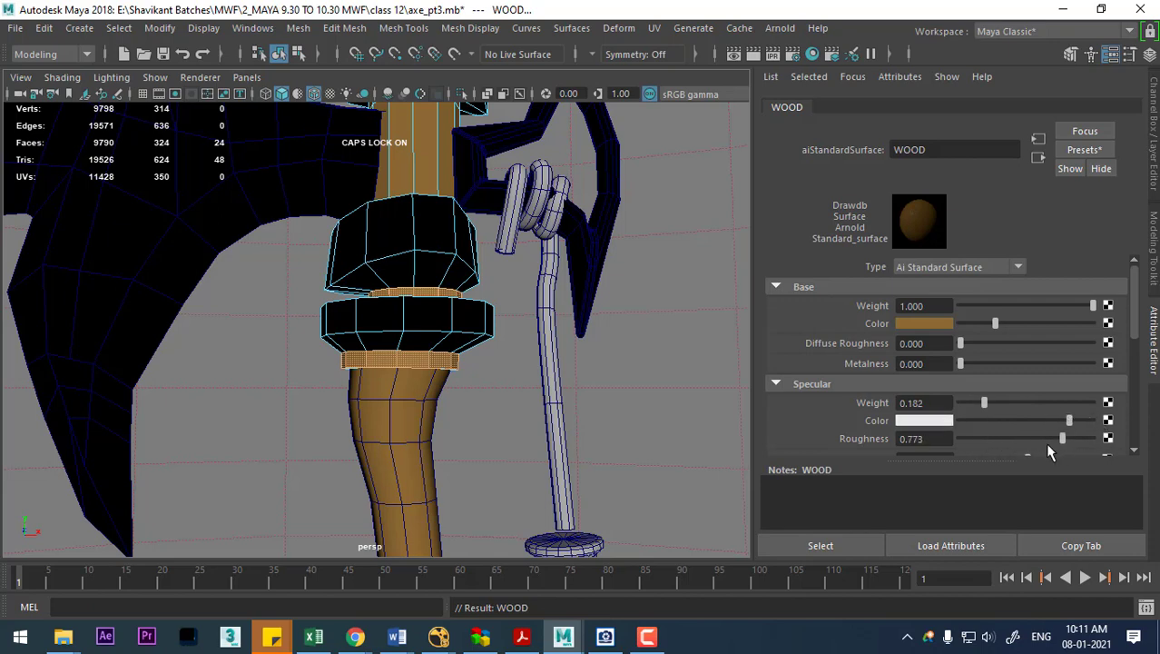
drag(1049, 451, 1025, 452)
mouse_move(495, 366)
alt+mouse_down()
mouse_move(434, 228)
mouse_move(400, 211)
mouse_move(373, 366)
mouse_move(430, 350)
mouse_move(465, 416)
alt+mouse_up()
shift+click(385, 210)
In front view, assign the WOOD material to the face band below the lowest collar
key(space)
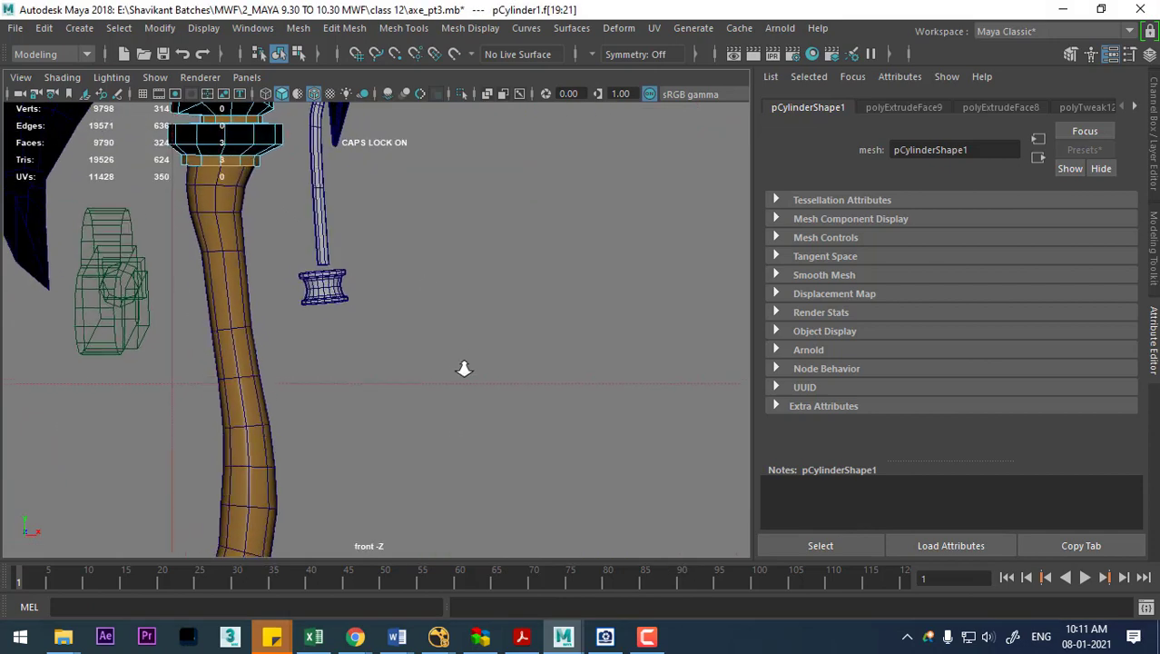
alt+right_drag(465, 368, 559, 316)
drag(475, 243, 403, 204)
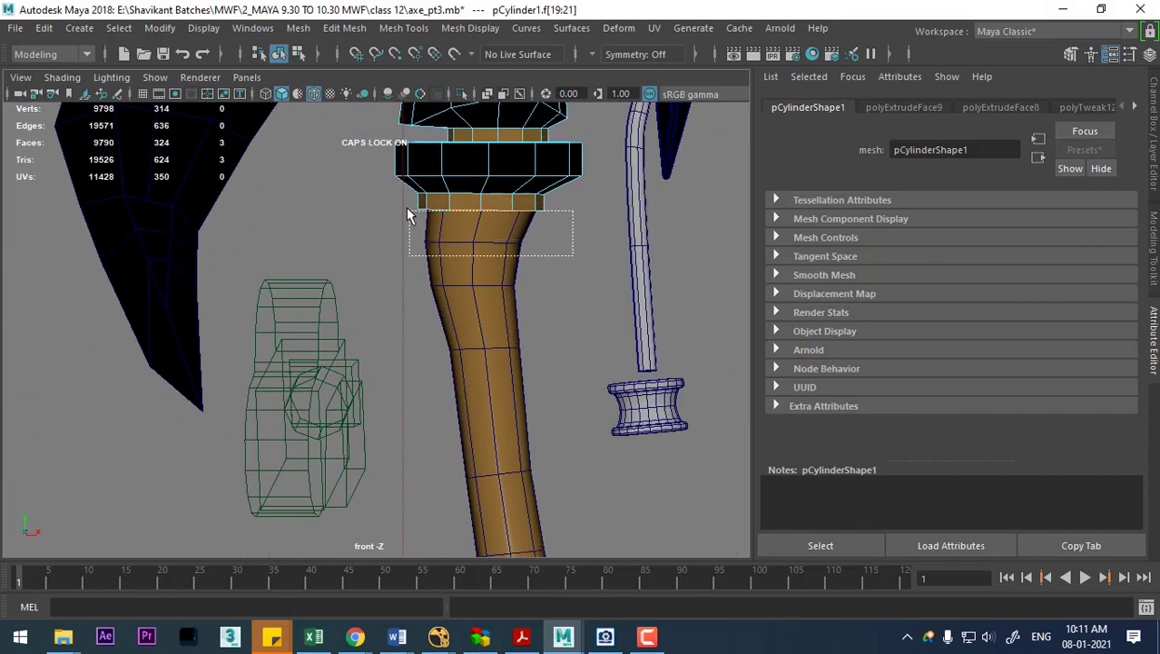
right_click(465, 208)
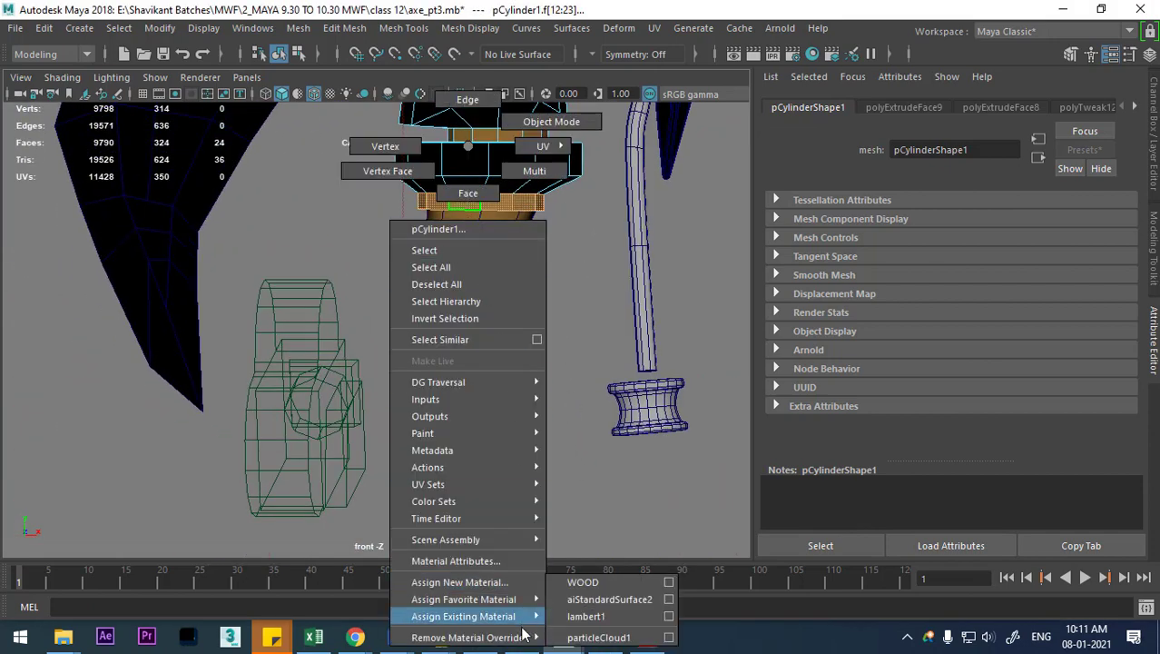
click(598, 583)
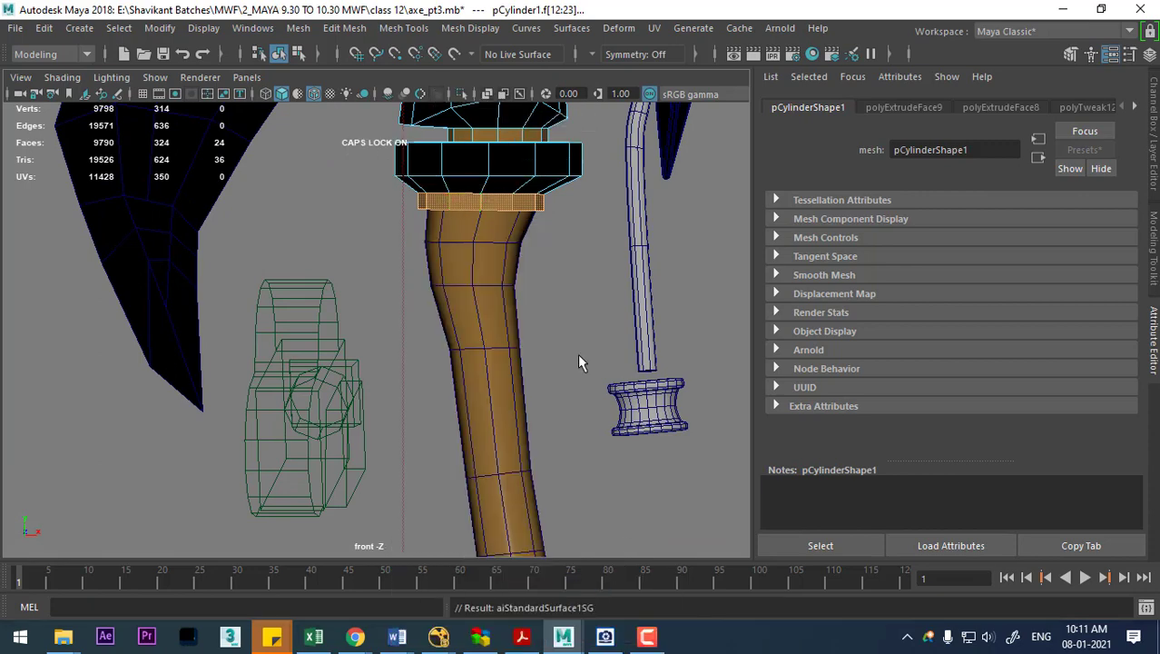
Pan up toward the upper collars and undo back out of face selection
alt+middle_drag(510, 223, 544, 337)
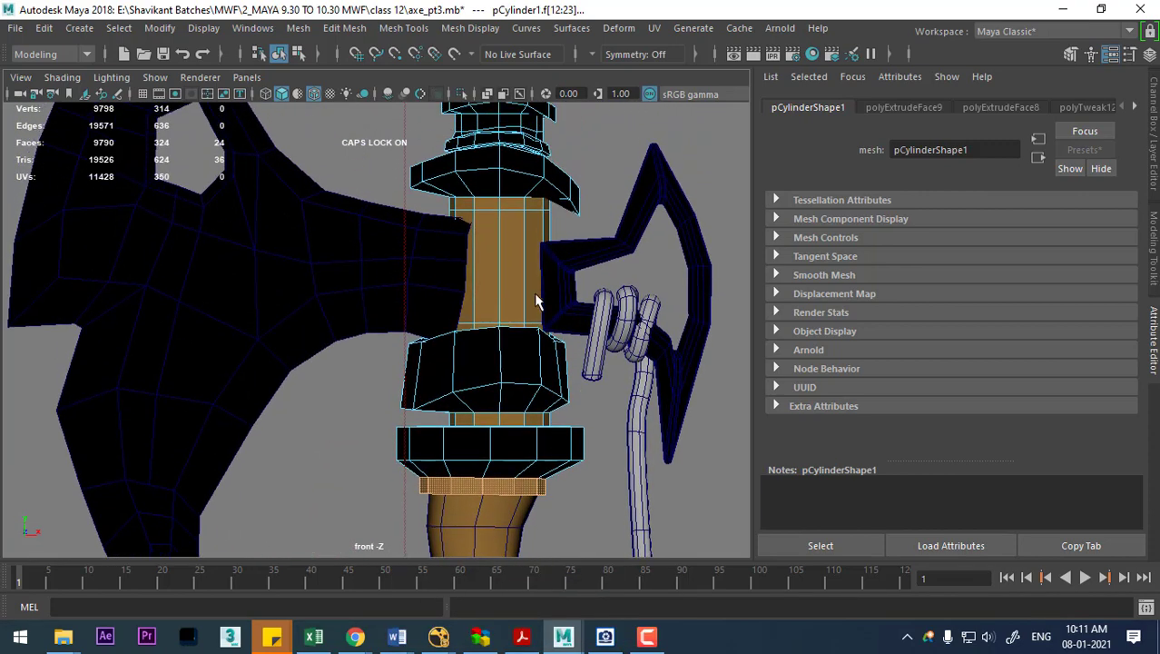
right_click(571, 212)
scroll(574, 213, up, 2)
scroll(523, 402, up, 2)
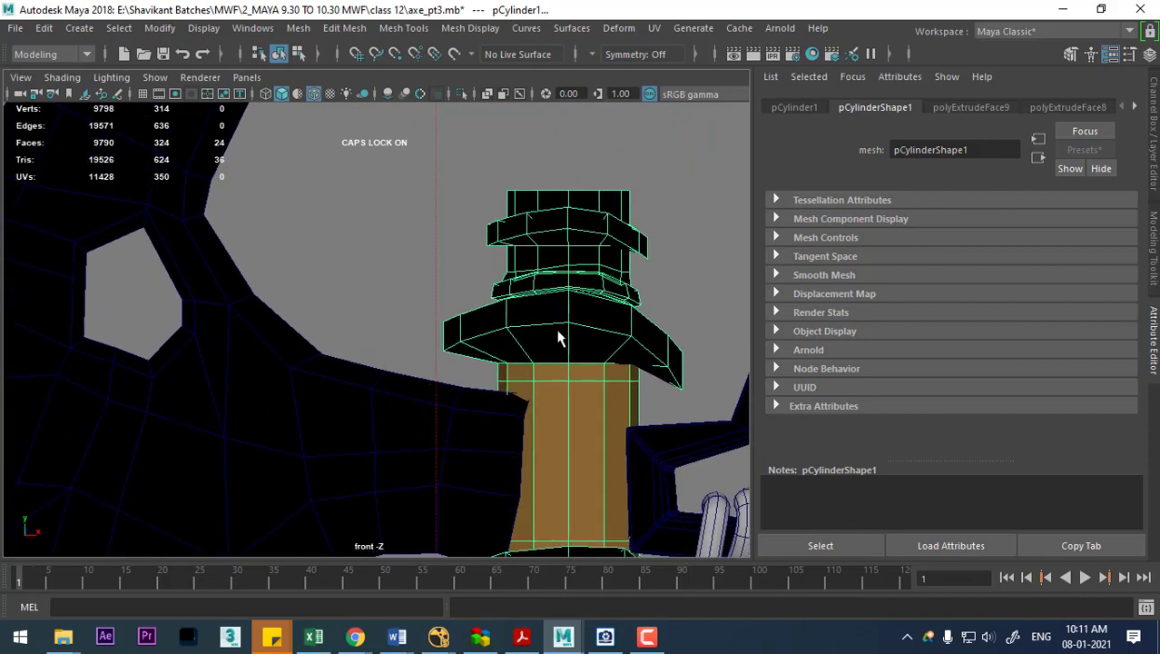
scroll(556, 337, up, 2)
scroll(556, 441, up, 1)
key(ctrl+z)
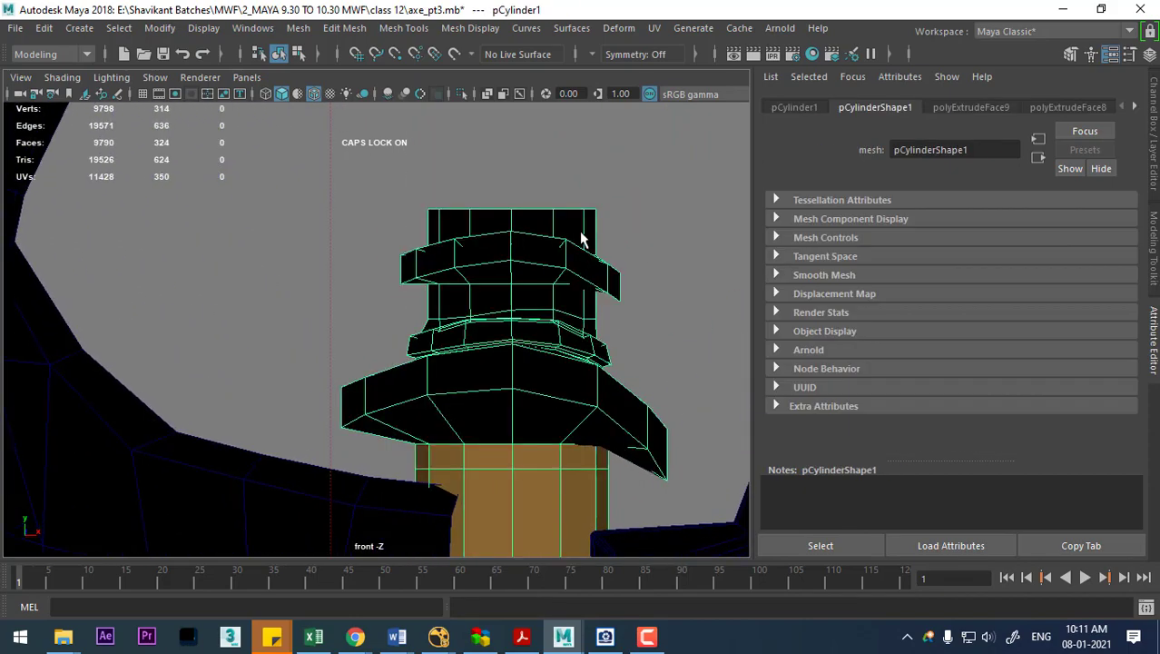
Zoom and pan across the whole axe, the handle collars, the lower collars and the chain hook
scroll(547, 376, down, 3)
alt+middle_drag(472, 364, 497, 335)
scroll(497, 335, up, 2)
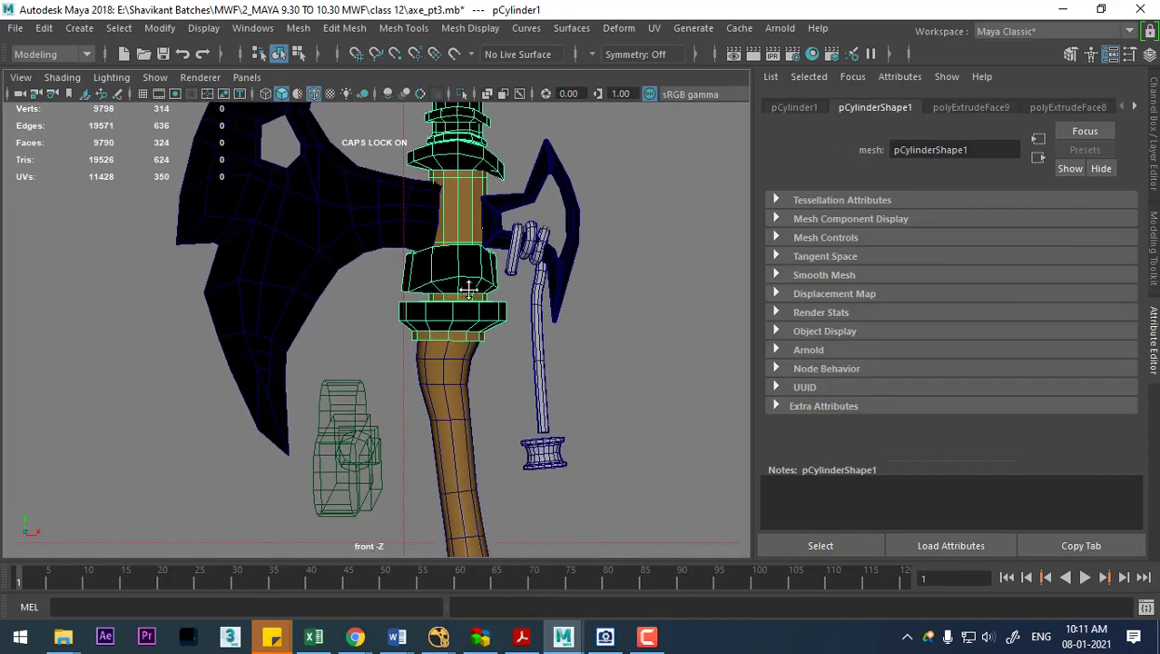
alt+middle_drag(467, 461, 480, 242)
scroll(481, 252, down, 1)
mouse_move(404, 472)
alt+middle_down()
mouse_move(556, 347)
mouse_move(461, 329)
alt+middle_up()
scroll(556, 347, up, 2)
scroll(556, 347, up, 1)
Select the face ring around the handle's upper disc and frame it in perspective view
click(489, 313)
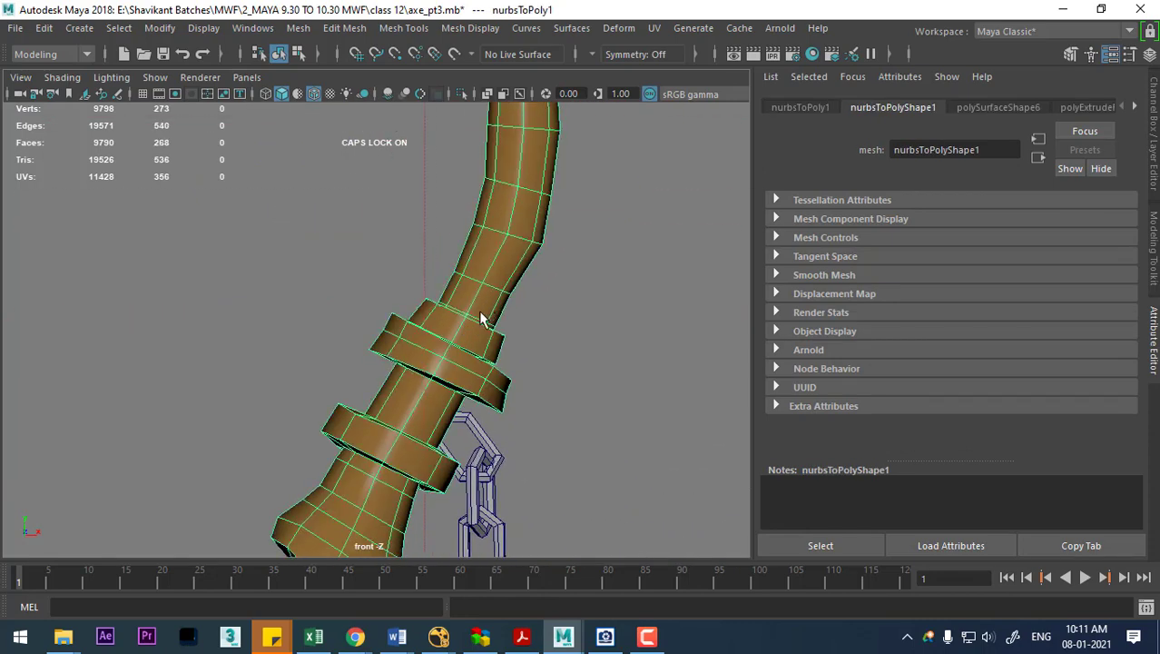
right_drag(481, 331, 488, 195)
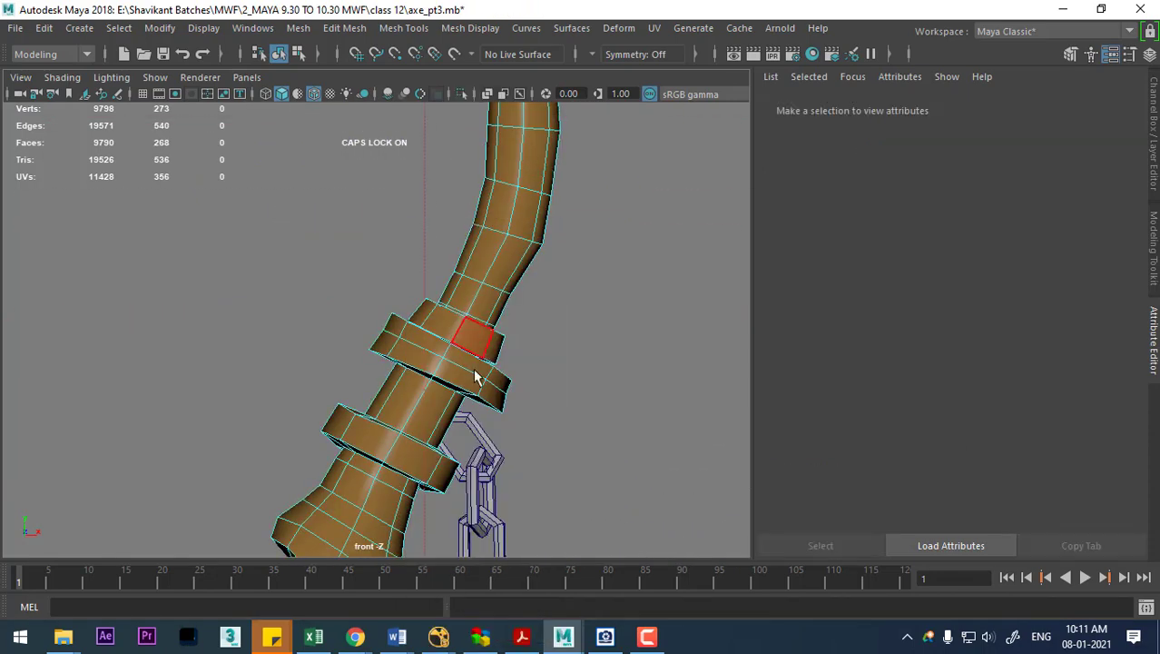
click(474, 375)
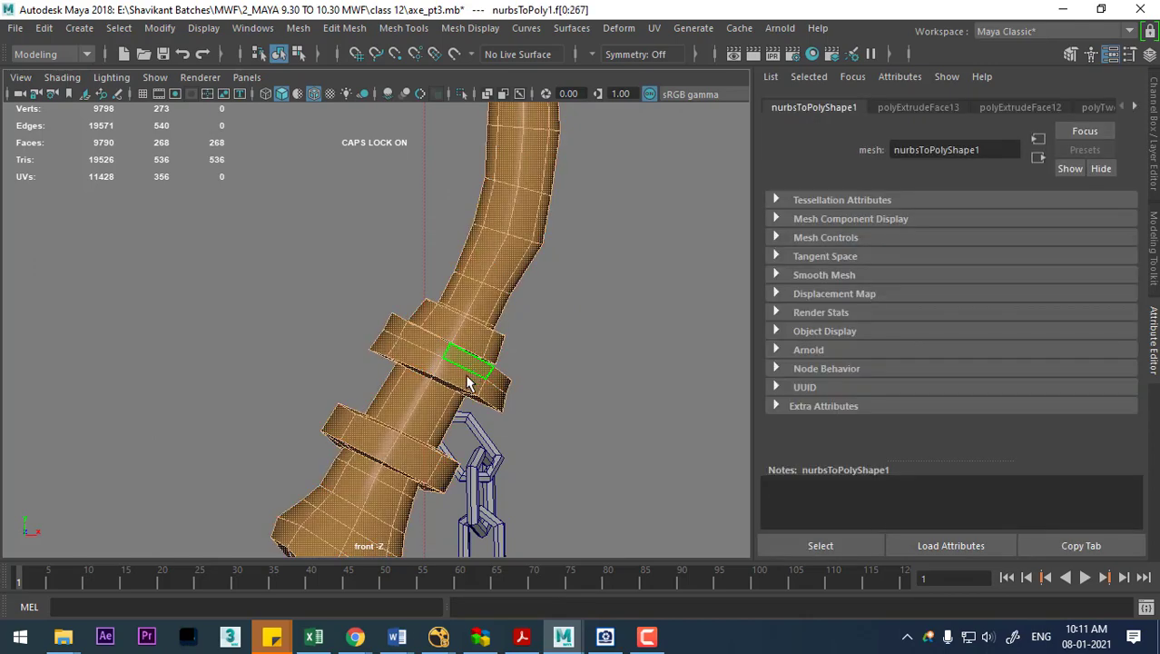
shift+double_click(429, 339)
key(space)
drag(544, 366, 590, 218)
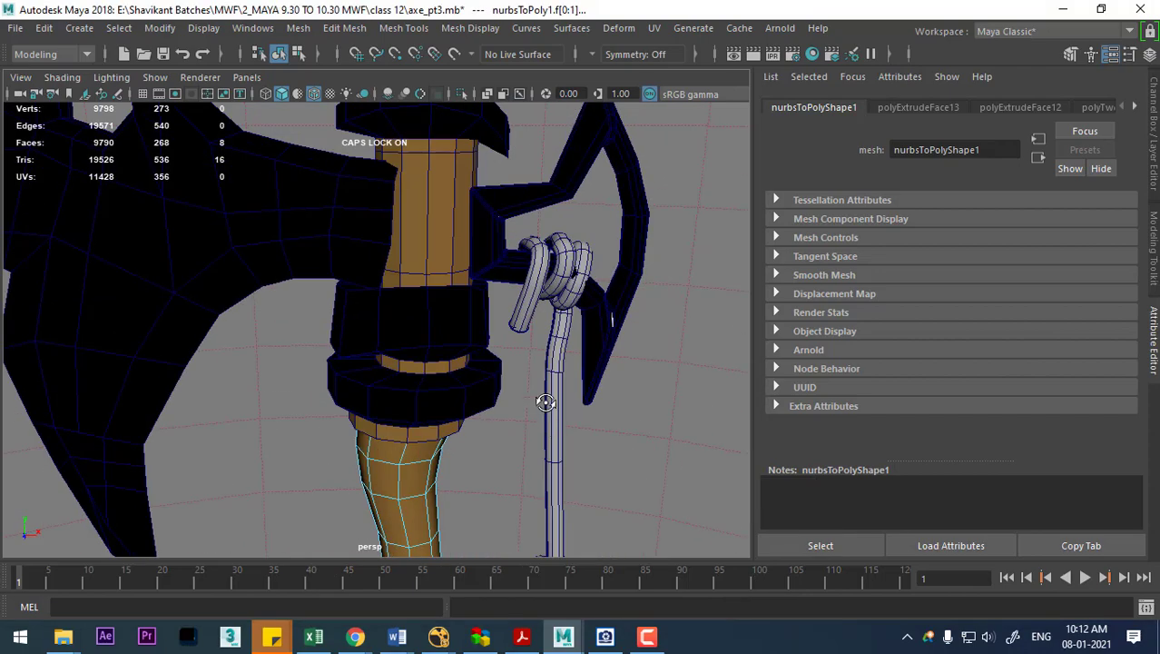
key(f)
mouse_move(542, 399)
alt+mouse_down()
mouse_move(480, 401)
mouse_move(441, 343)
mouse_move(511, 230)
mouse_move(405, 253)
mouse_move(516, 401)
mouse_move(476, 401)
mouse_move(453, 358)
alt+mouse_up()
Grow the selection and add the neighbouring face loops around and above the collar
key(shift+period)
shift+click(373, 262)
shift+double_click(296, 249)
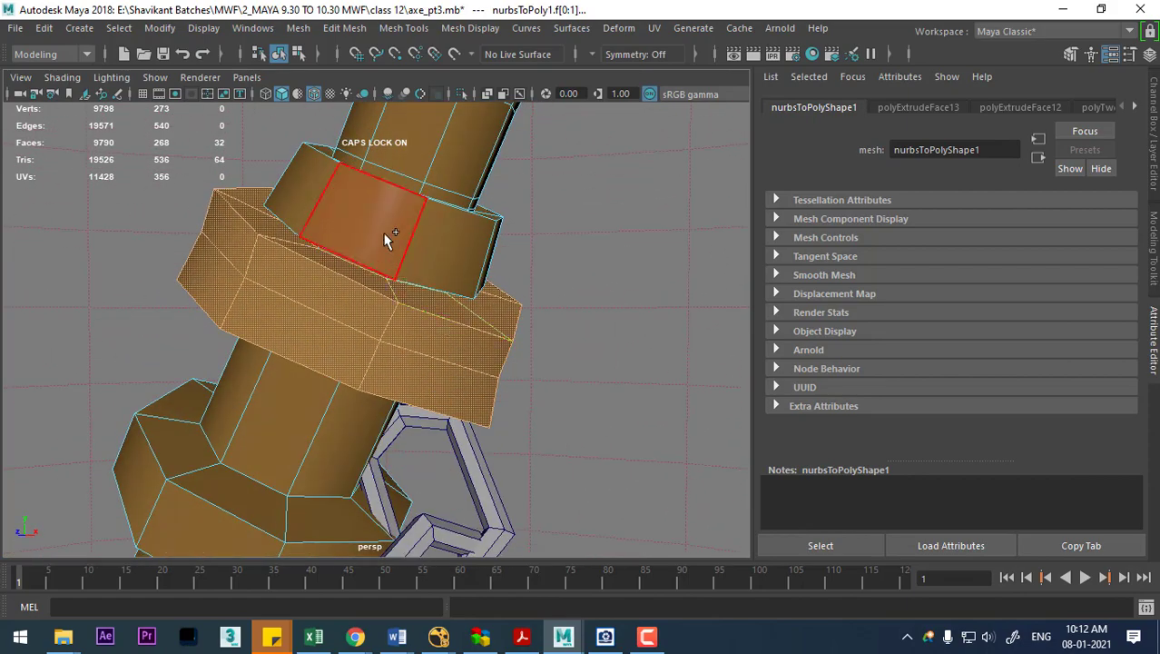
shift+click(421, 243)
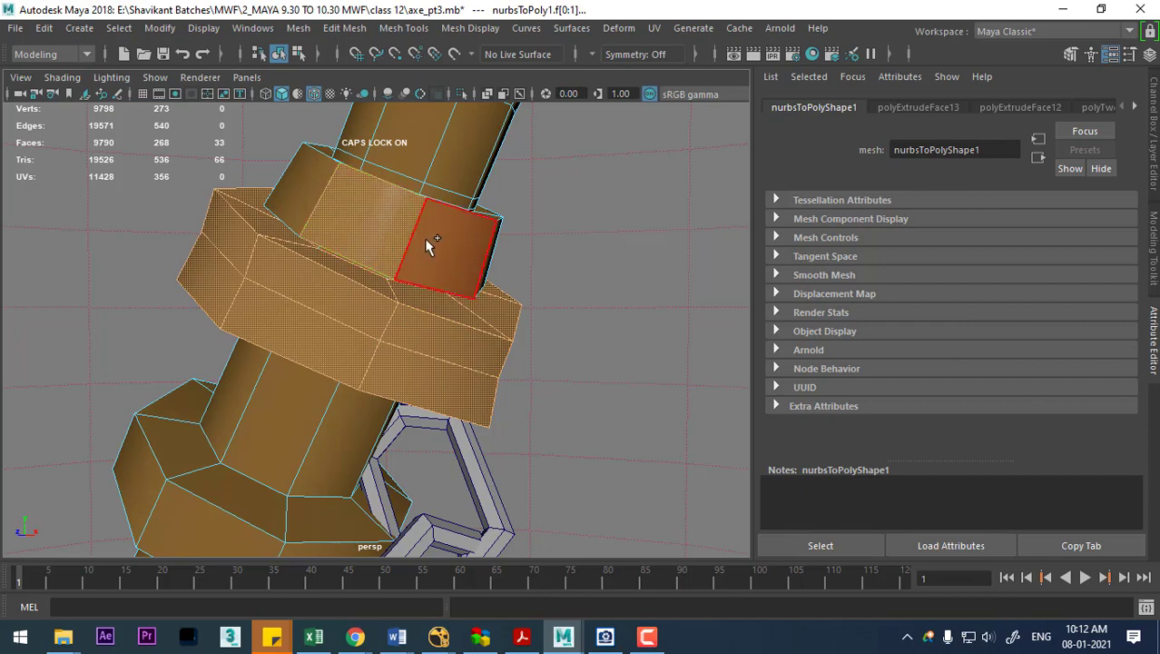
shift+double_click(424, 238)
Assign aiStandardSurface2 to the collar faces and rename the material GOLD
mouse_move(379, 145)
right_down()
mouse_move(392, 581)
mouse_move(509, 600)
right_up()
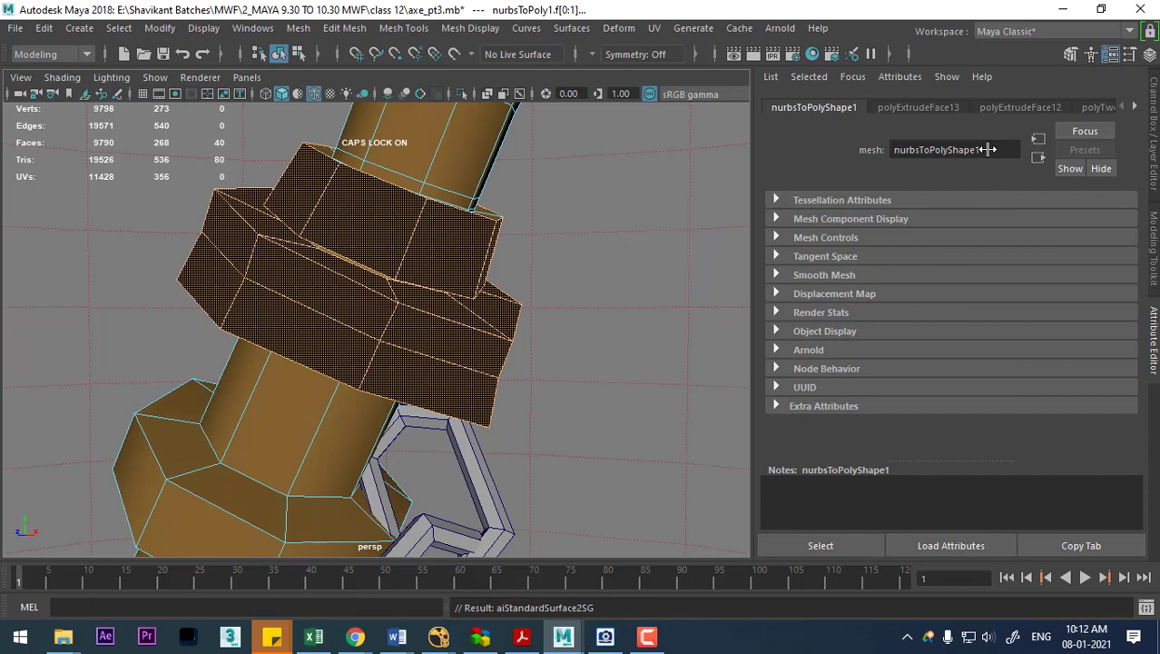
right_drag(423, 155, 415, 558)
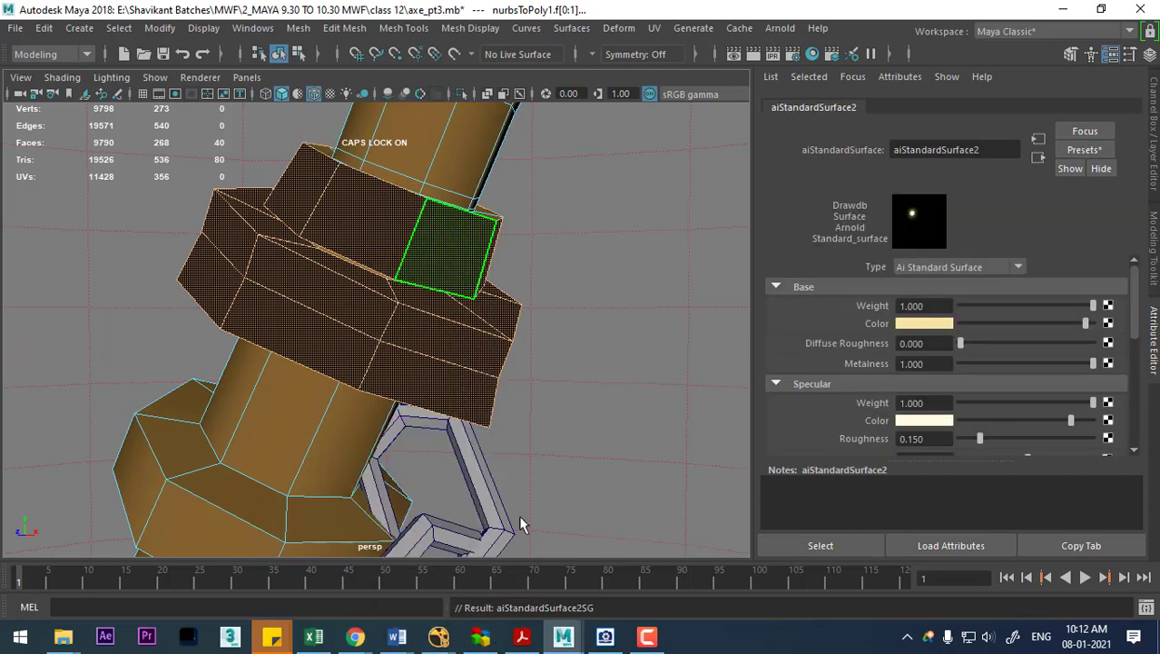
text(G)
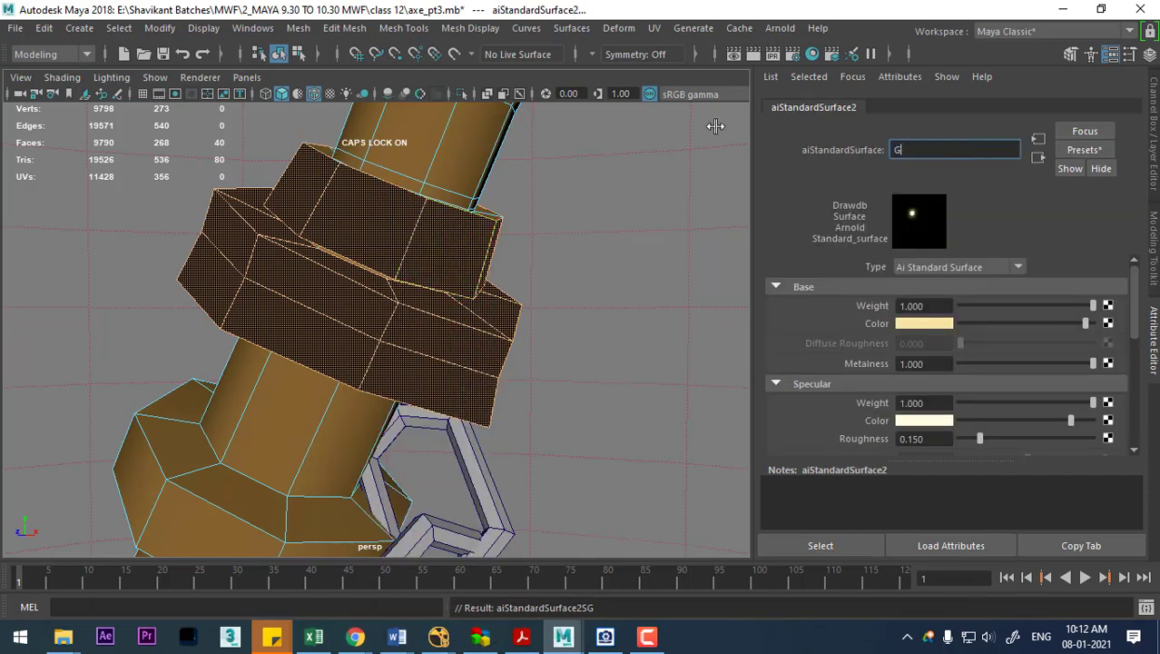
text(OLD)
key(Return)
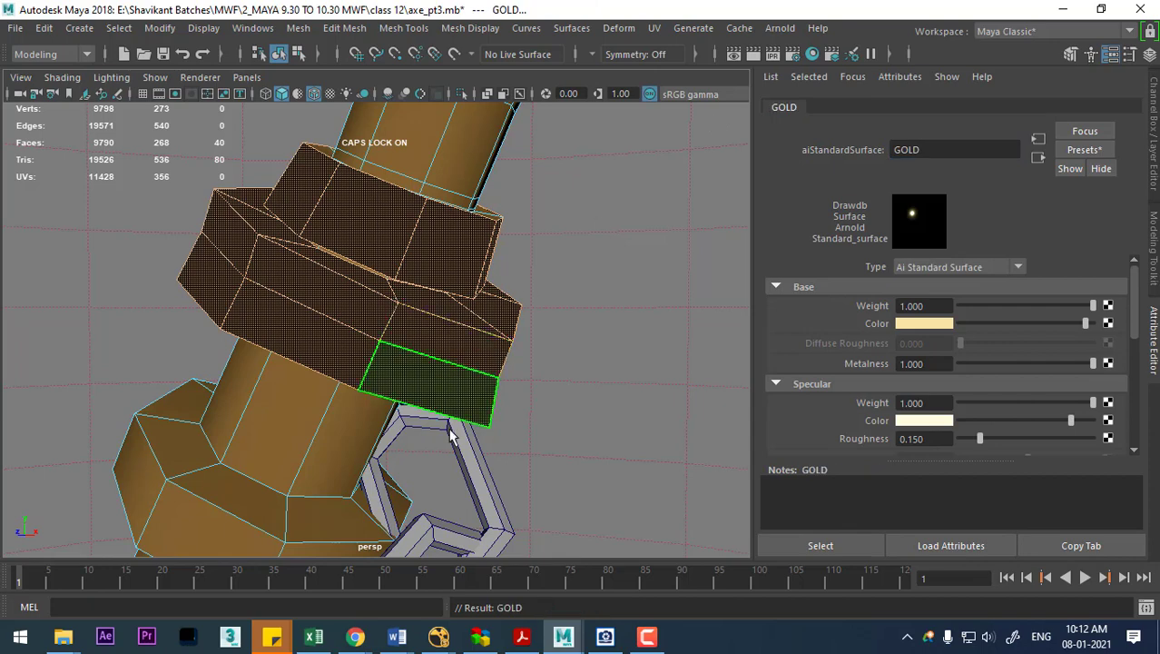
Assign the existing GOLD material to the grown face loop around the band (faces 172–179)
alt+drag(458, 377, 482, 350)
double_click(401, 413)
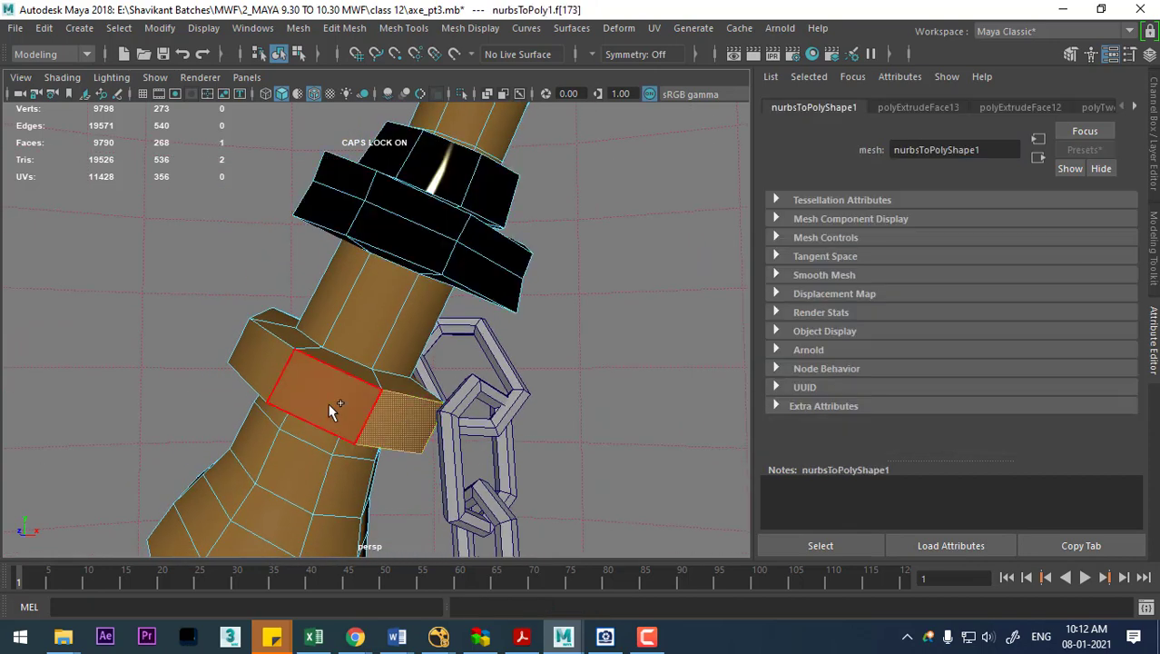
key(shift+period)
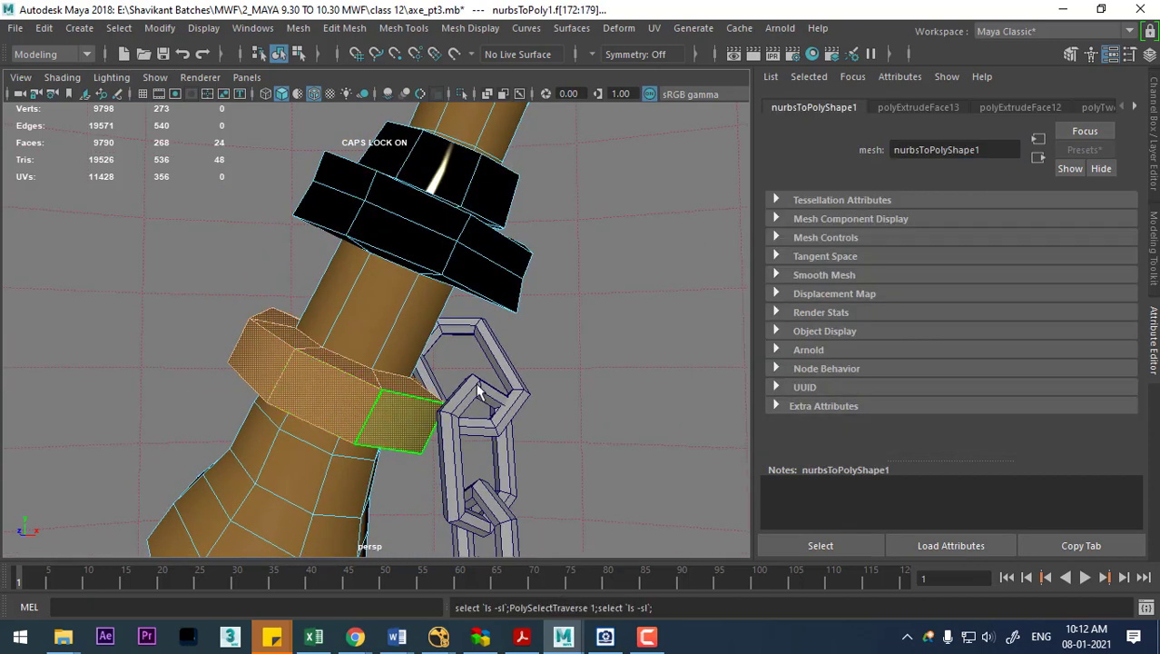
right_click(346, 419)
mouse_move(345, 616)
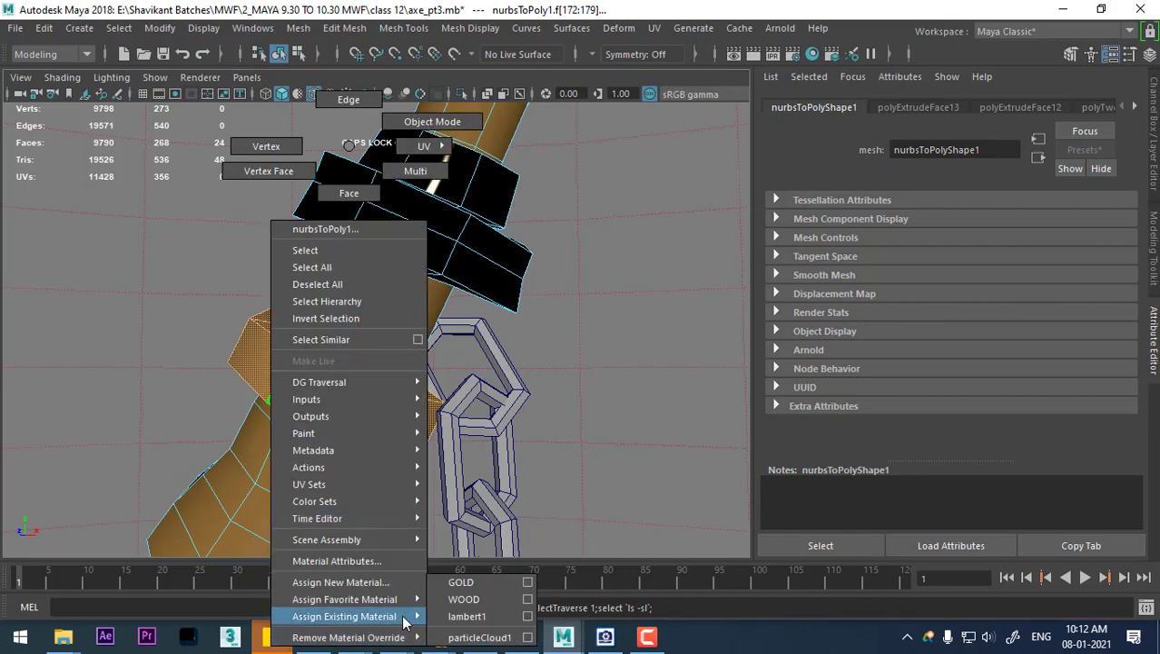
click(487, 582)
mouse_move(490, 436)
alt+mouse_down()
mouse_move(466, 324)
mouse_move(449, 323)
alt+mouse_up()
scroll(474, 389, down, 5)
scroll(454, 324, up, 3)
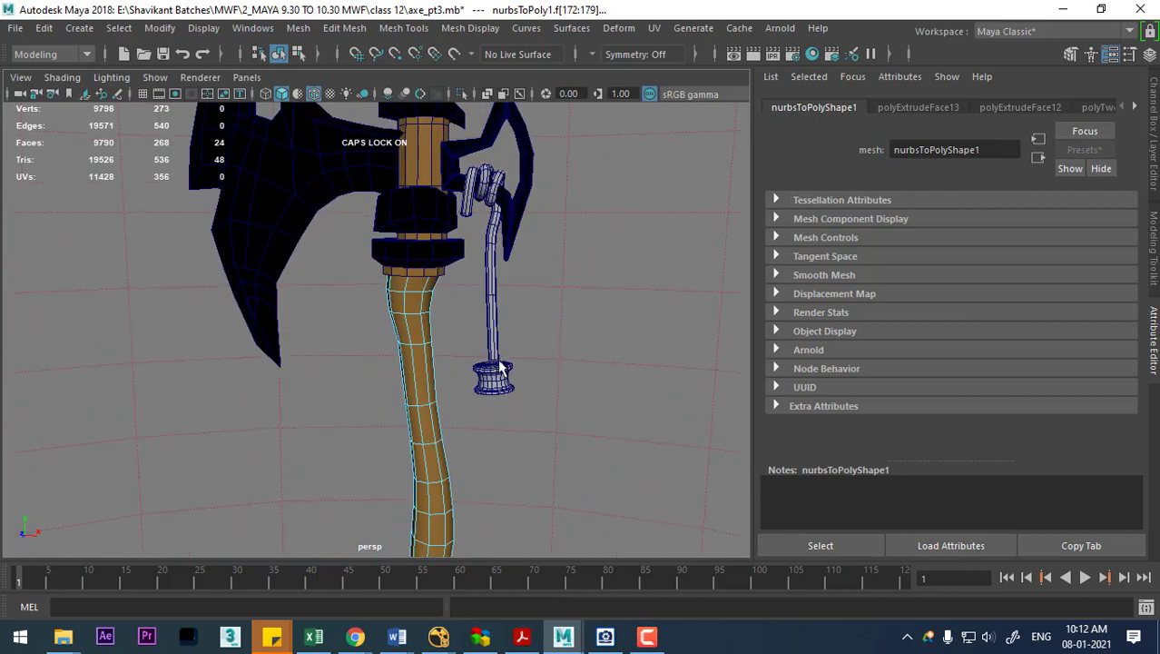
scroll(508, 345, up, 3)
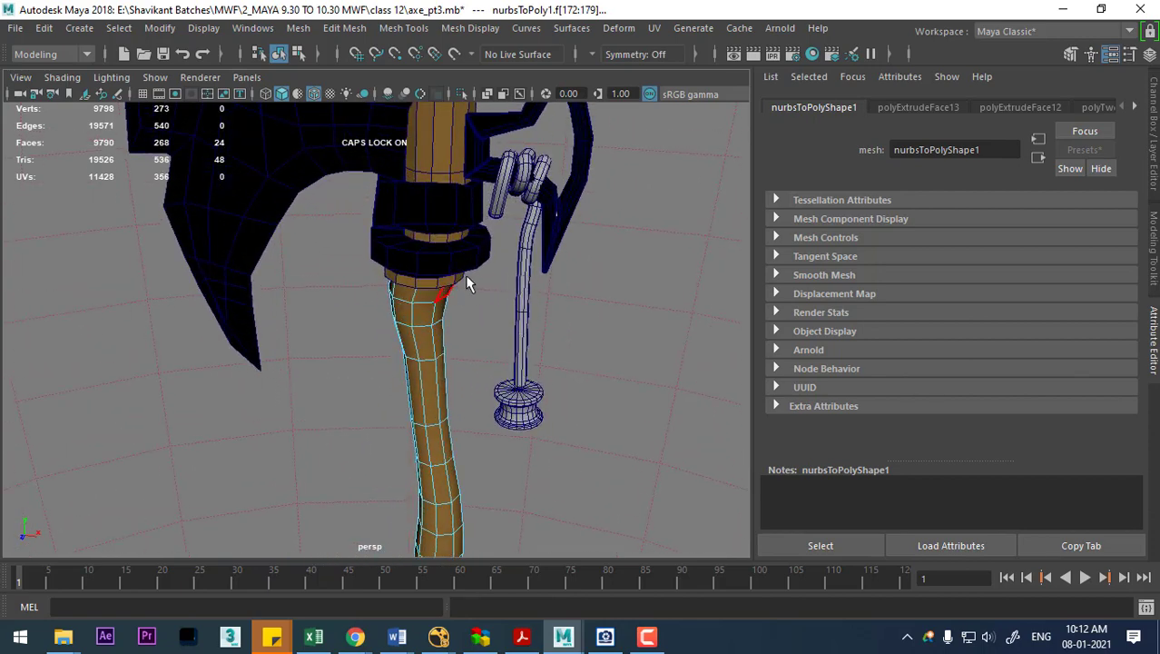
Assign a new Arnold aiStandardSurface material to the hanging cord
right_drag(426, 182, 525, 107)
click(536, 282)
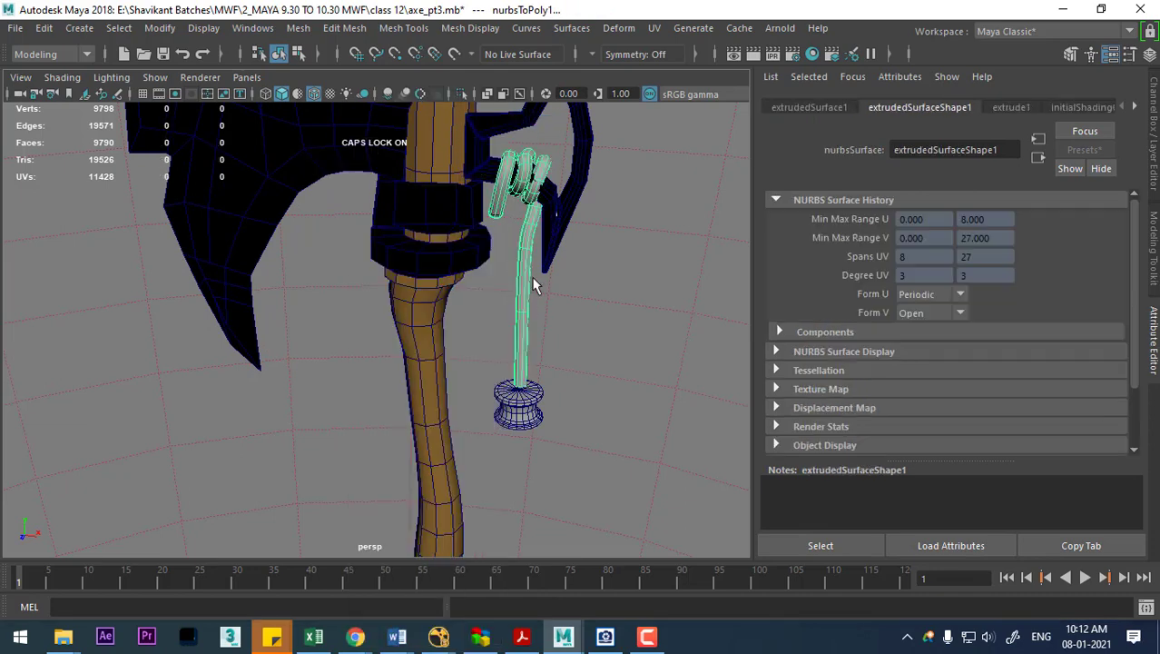
right_drag(526, 182, 556, 586)
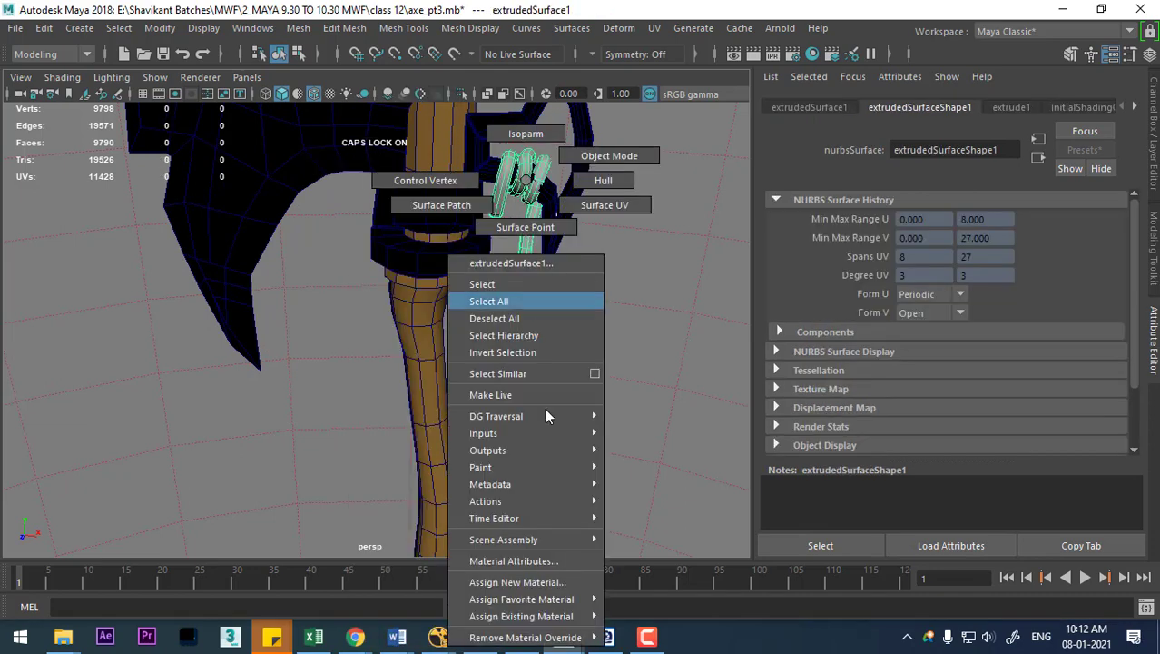
click(556, 586)
click(679, 251)
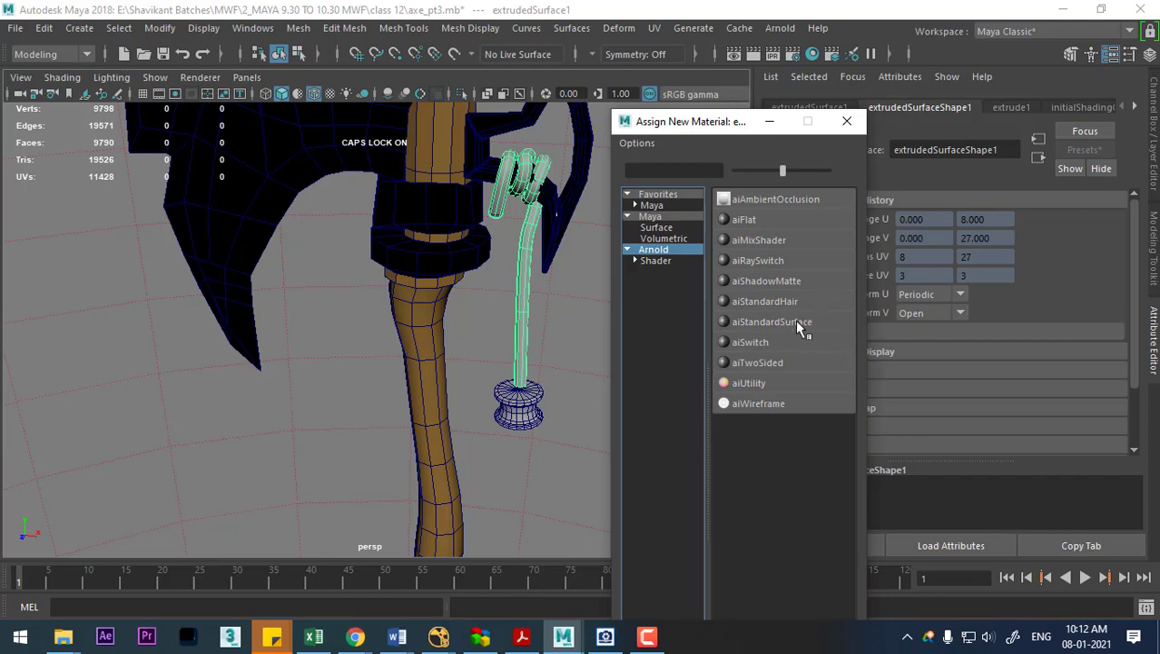
click(798, 327)
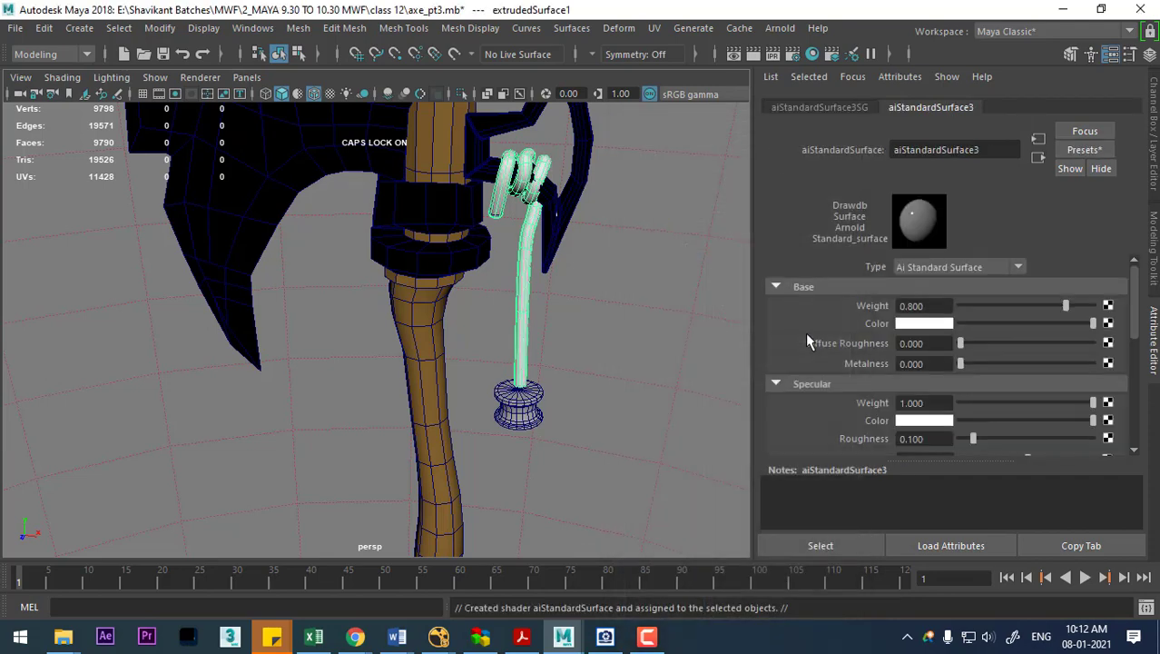
Apply the Rubber preset and set a brown base colour (H 28.944, S 0.821), checking the reference
click(1087, 150)
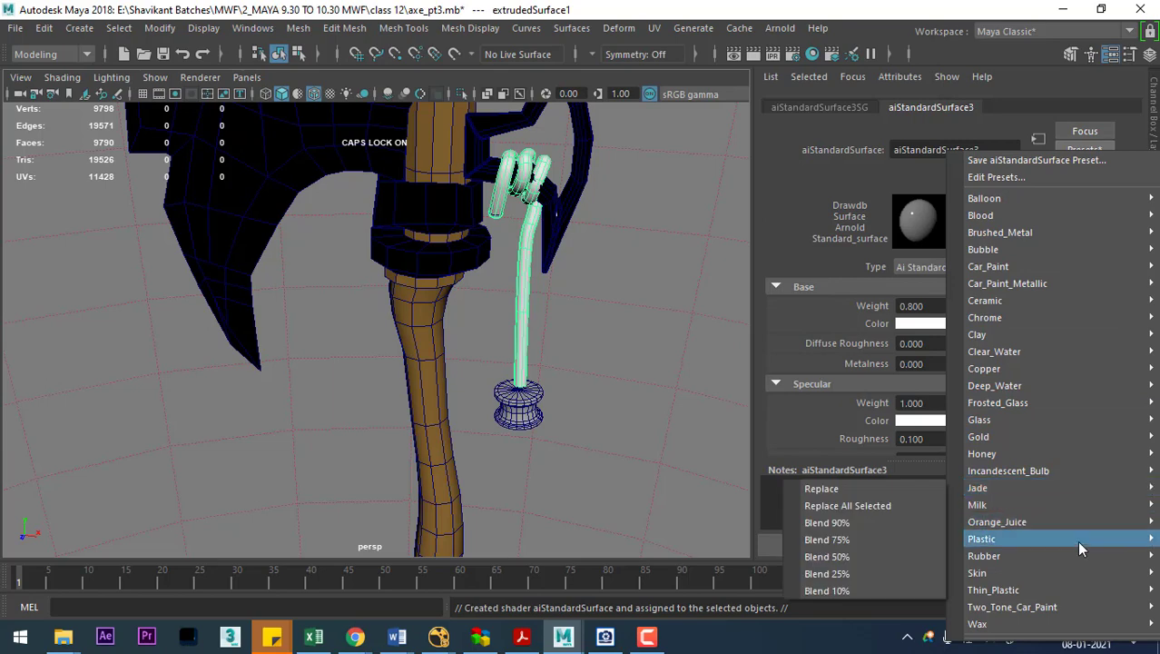
mouse_move(1045, 556)
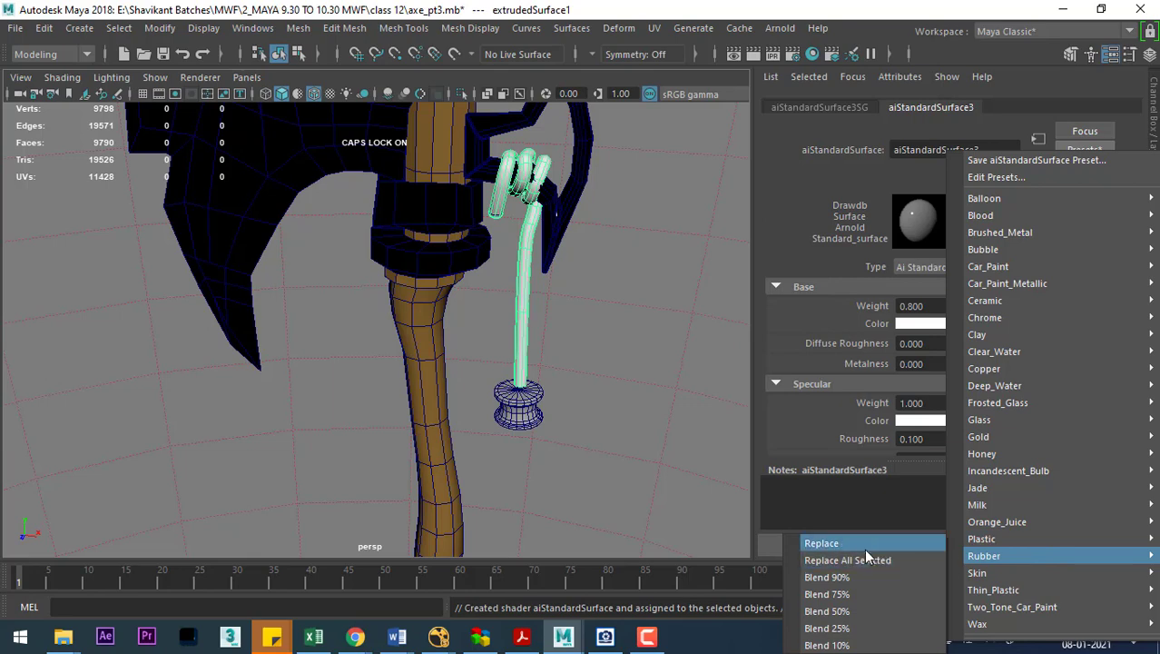
click(863, 545)
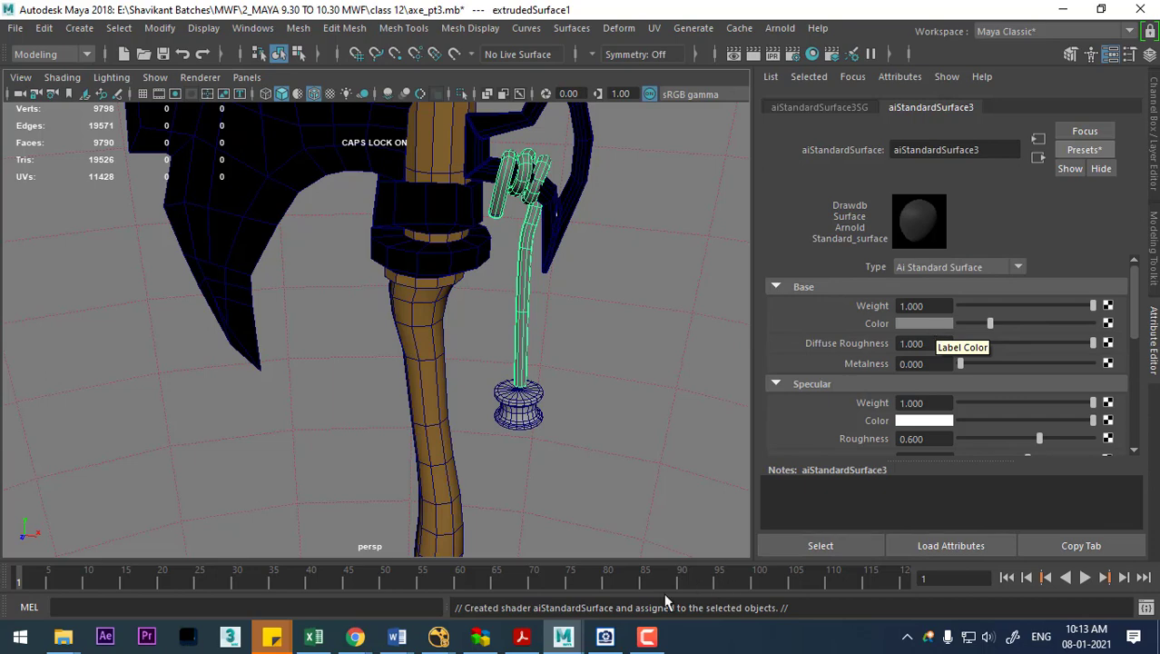
click(606, 640)
click(606, 639)
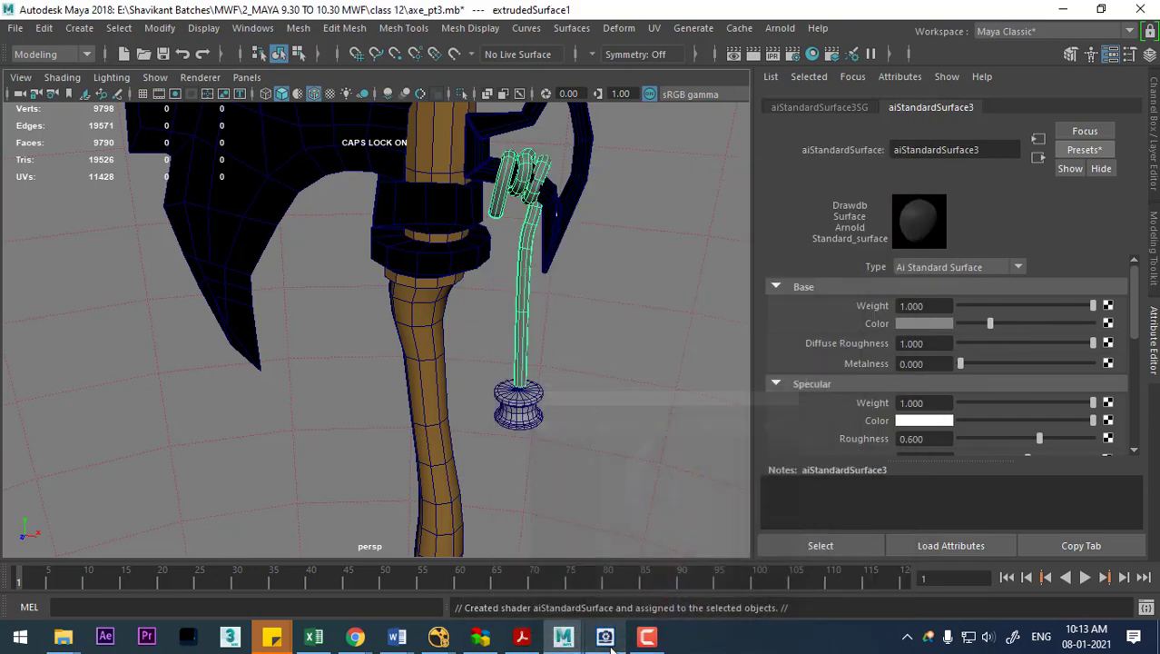
click(915, 327)
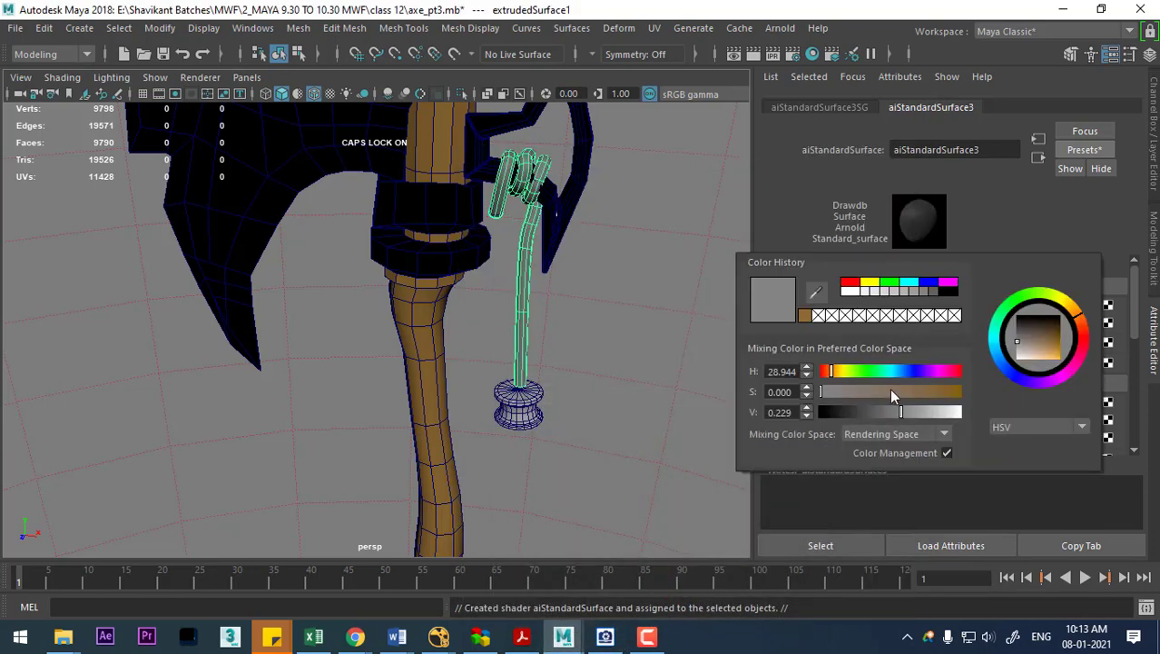
drag(891, 392, 933, 392)
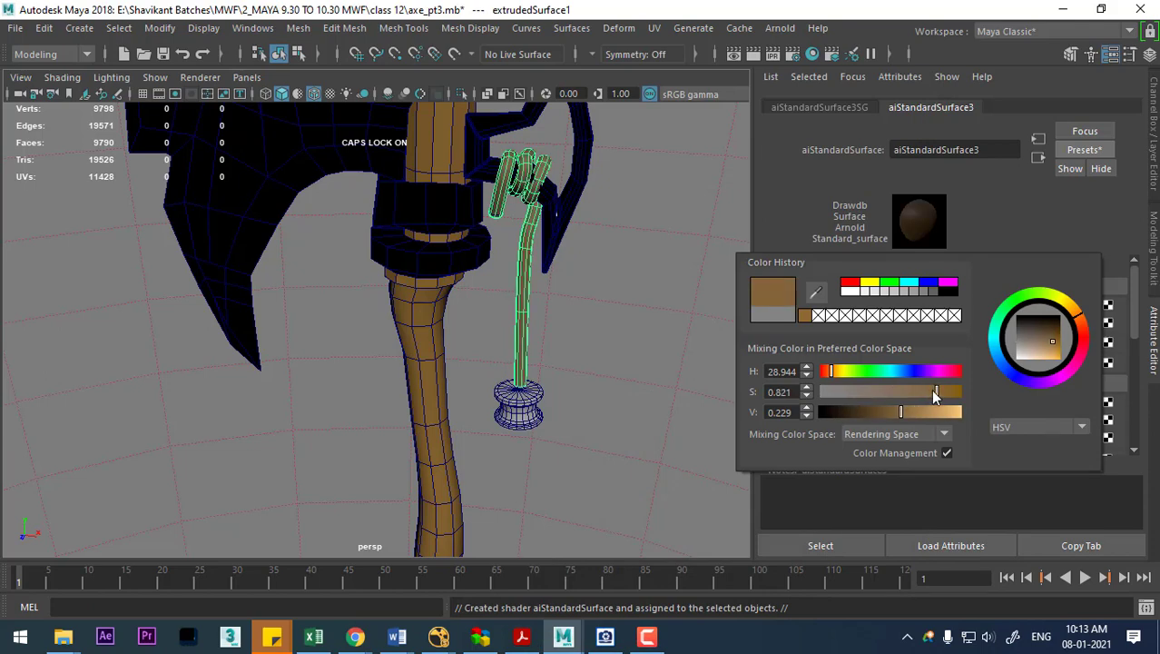
click(924, 411)
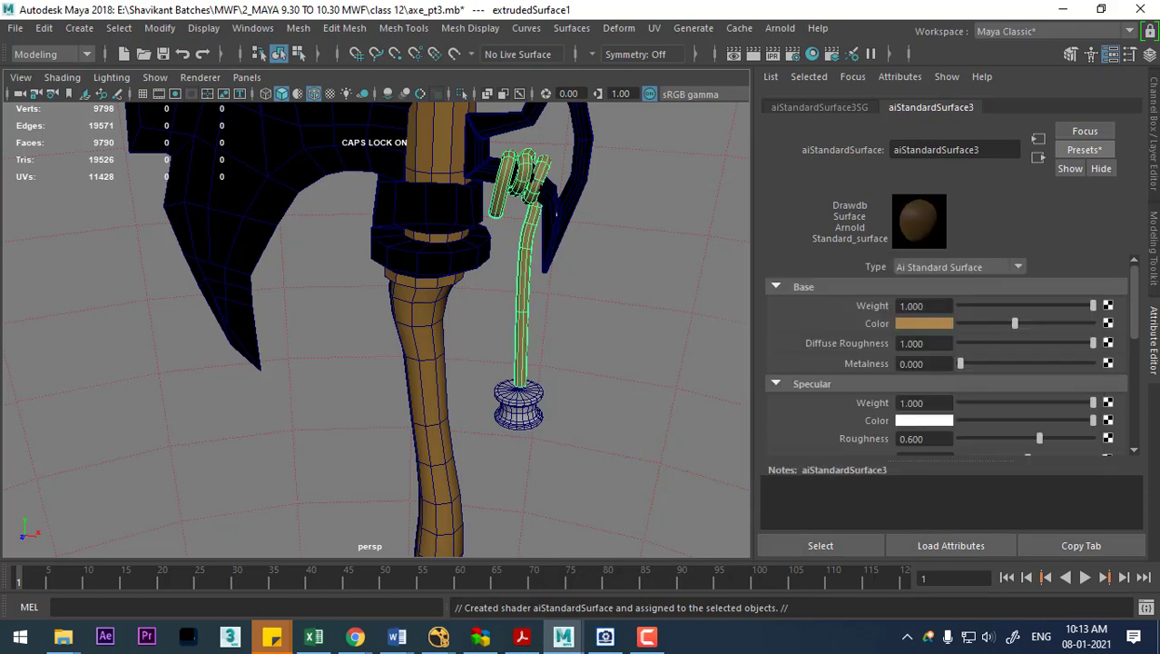
click(605, 637)
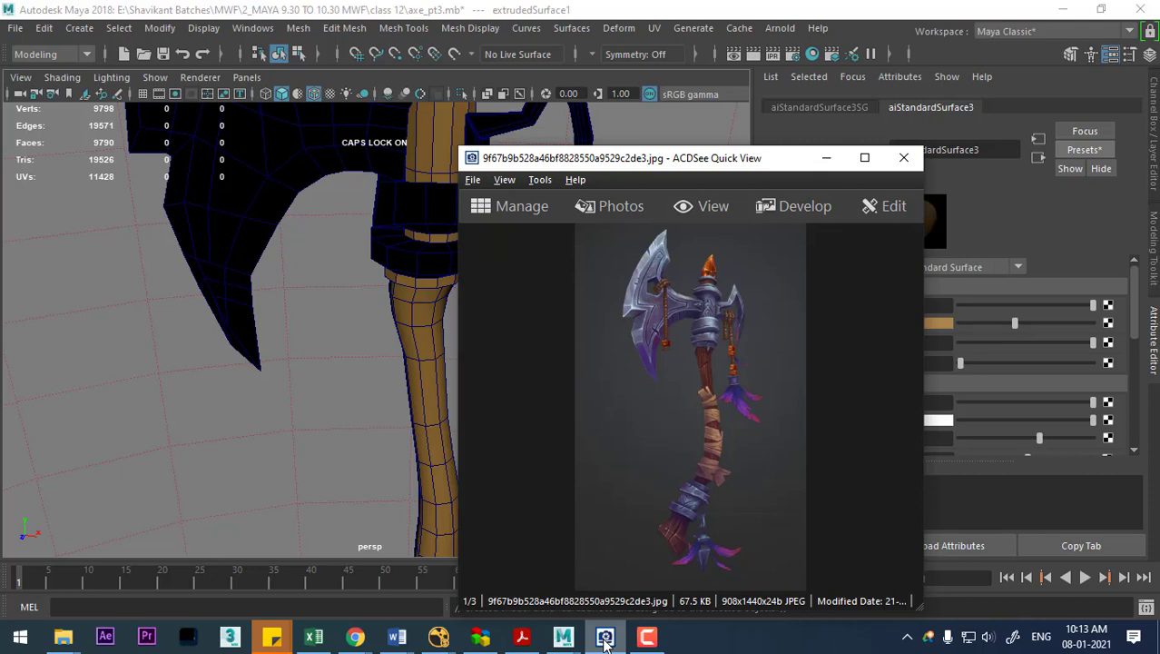
Assign a new Arnold aiStandardSurface to the small cylinder at the cord's end
click(604, 640)
click(528, 416)
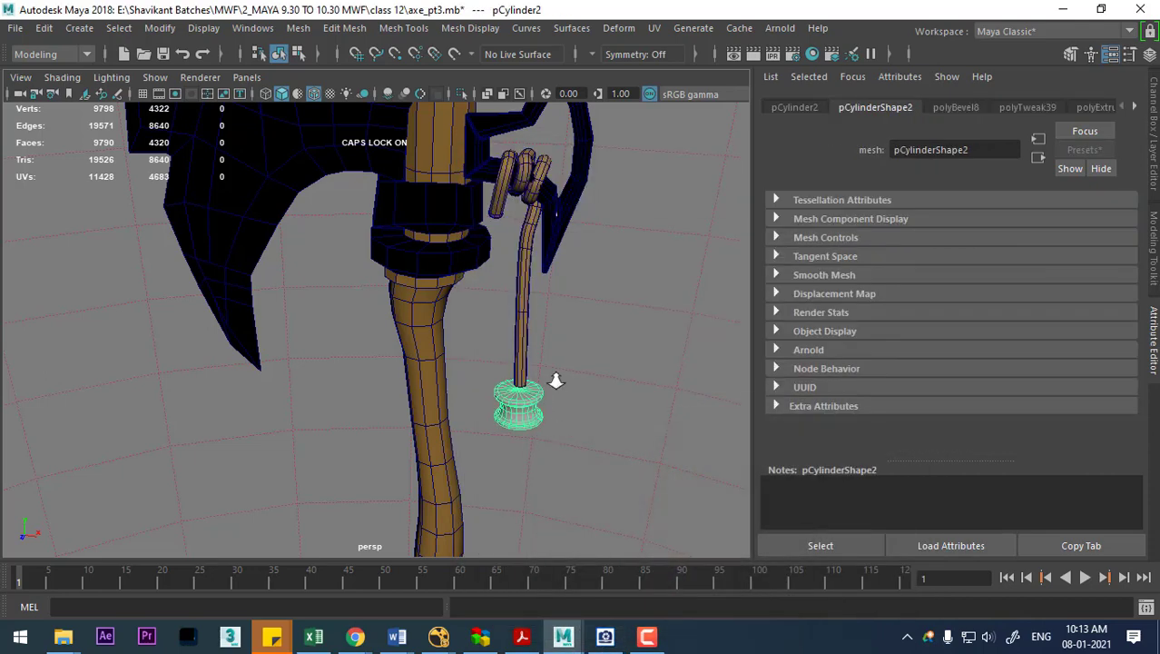
mouse_move(527, 416)
alt+mouse_down()
mouse_move(525, 284)
mouse_move(403, 425)
mouse_move(483, 318)
mouse_move(504, 402)
alt+mouse_up()
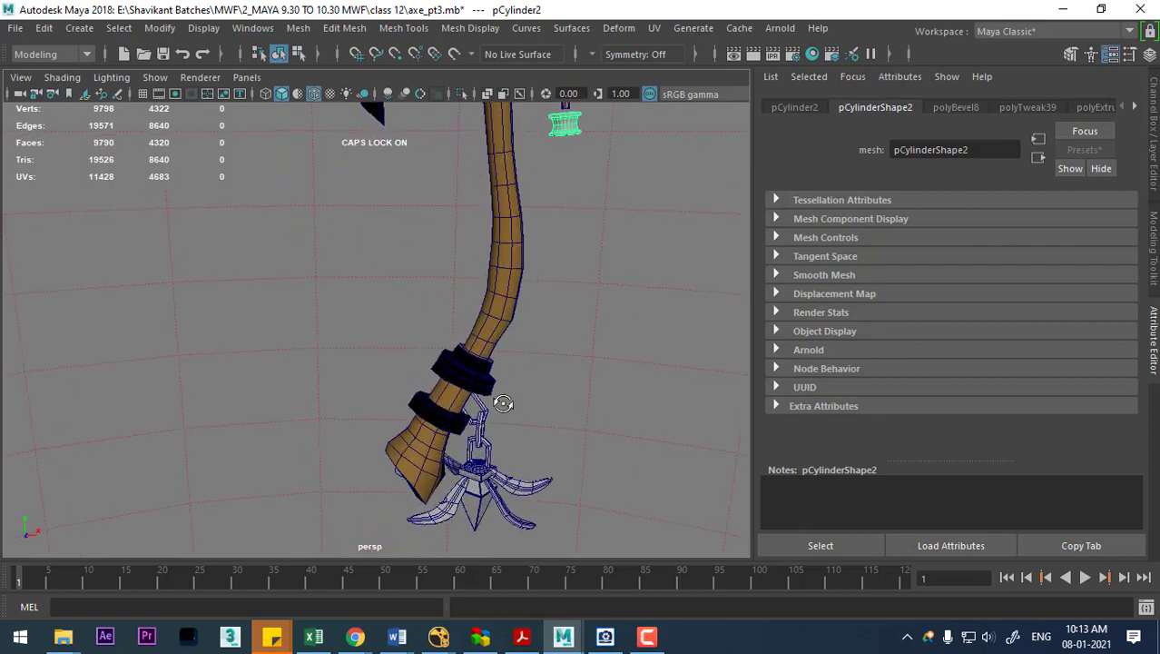
scroll(504, 402, up, 3)
right_drag(512, 145, 530, 342)
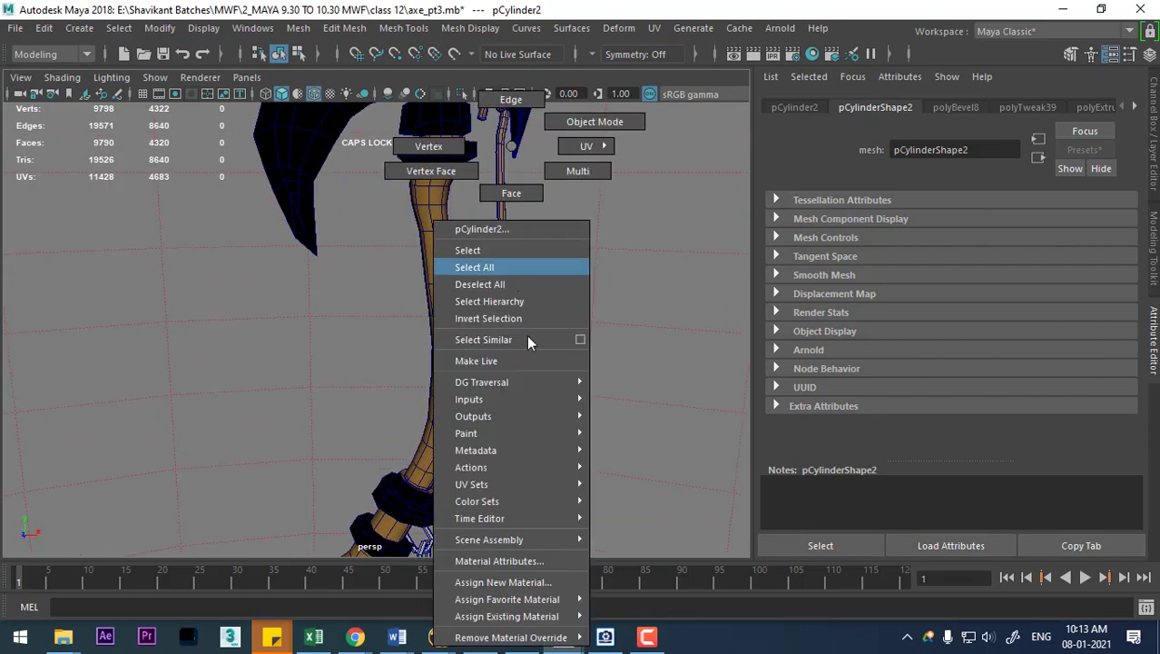
mouse_move(507, 599)
click(569, 584)
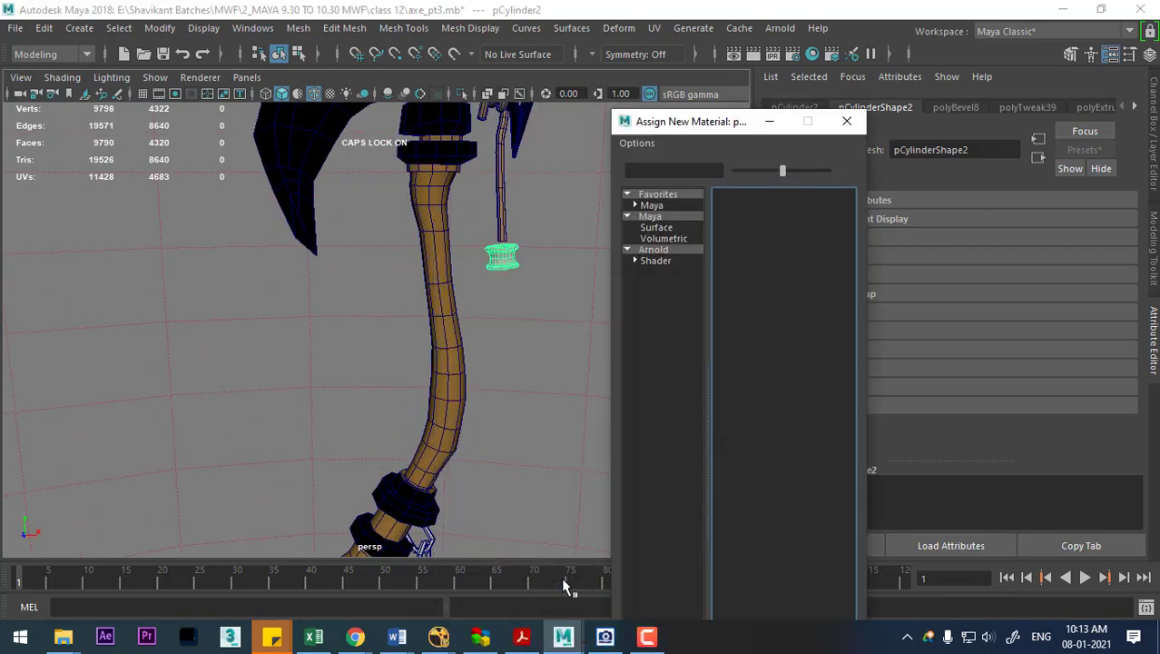
click(667, 252)
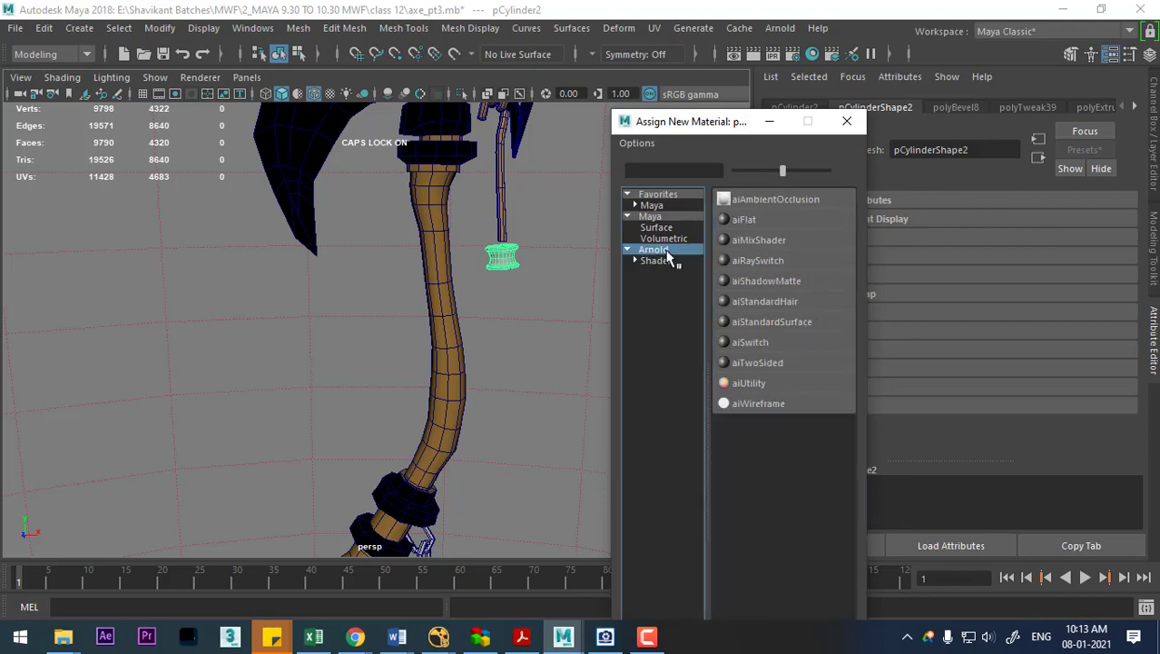
click(787, 329)
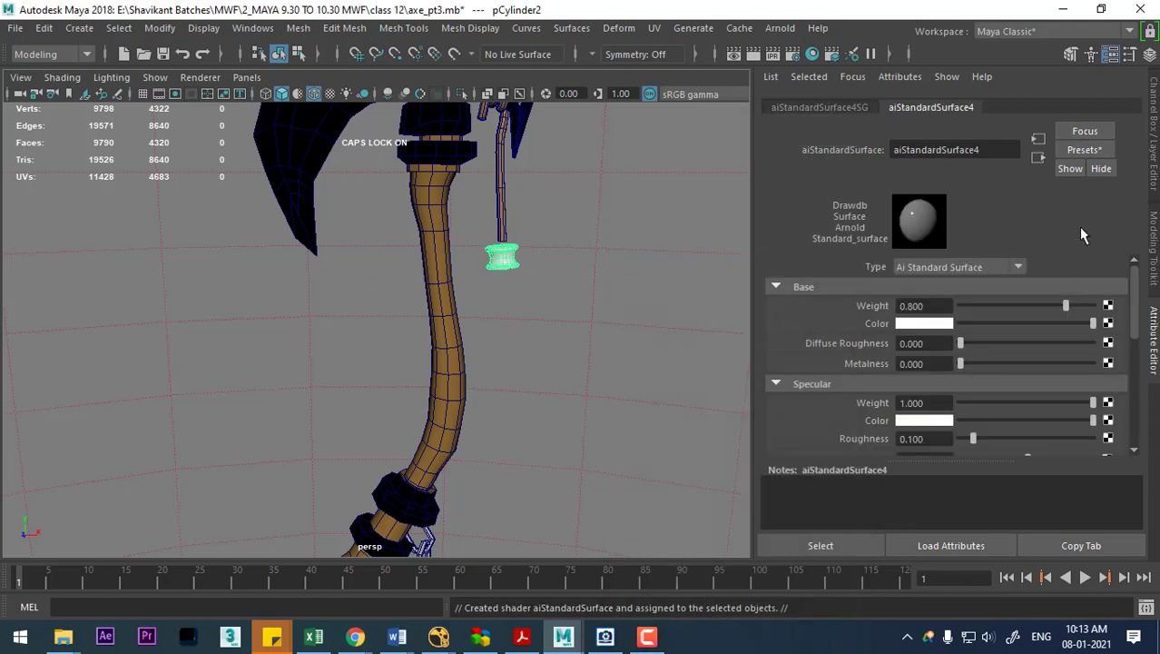
Apply the light-blue Car_Paint preset to the new aiStandardSurface4
click(1084, 155)
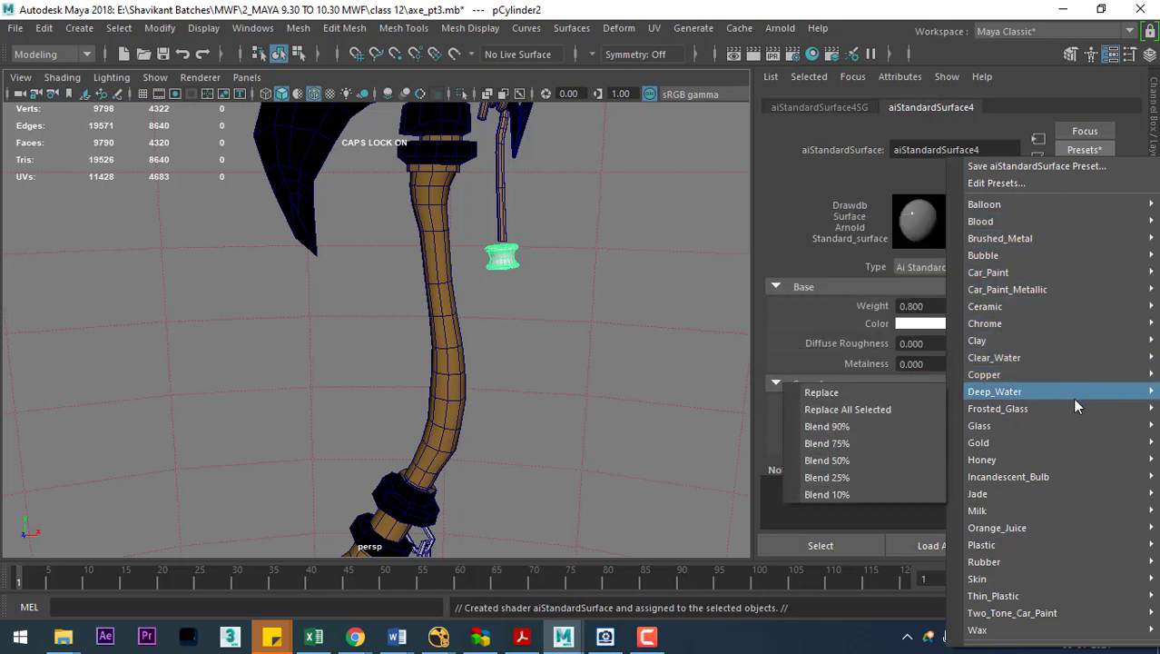
mouse_move(989, 272)
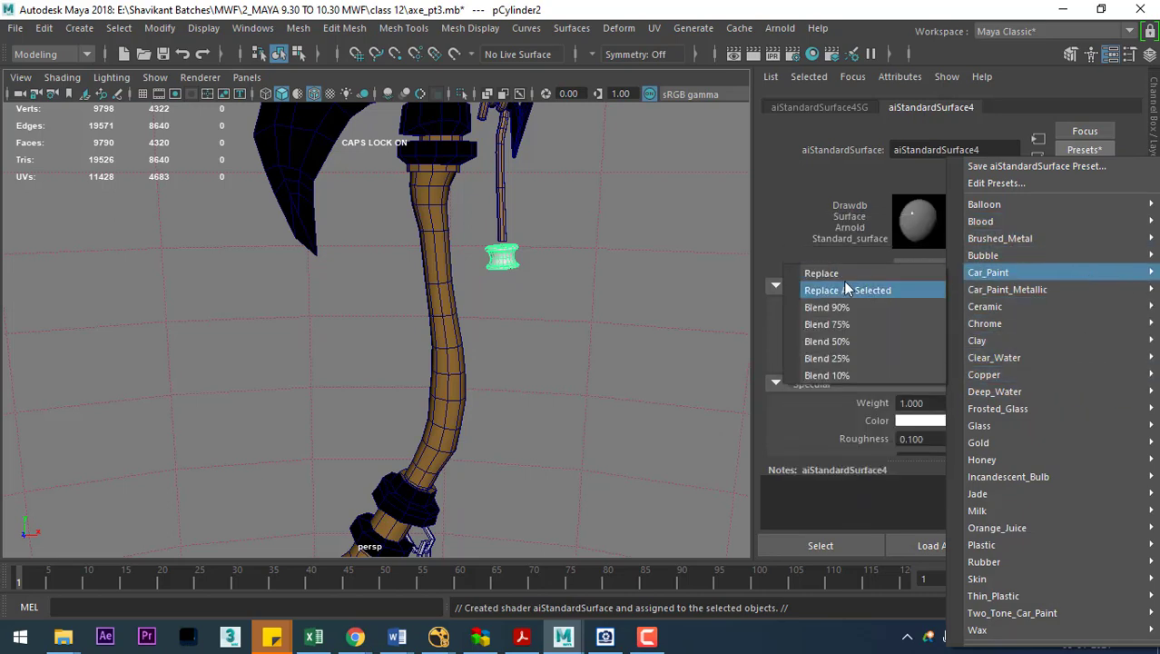
click(842, 275)
alt+drag(650, 332, 516, 385)
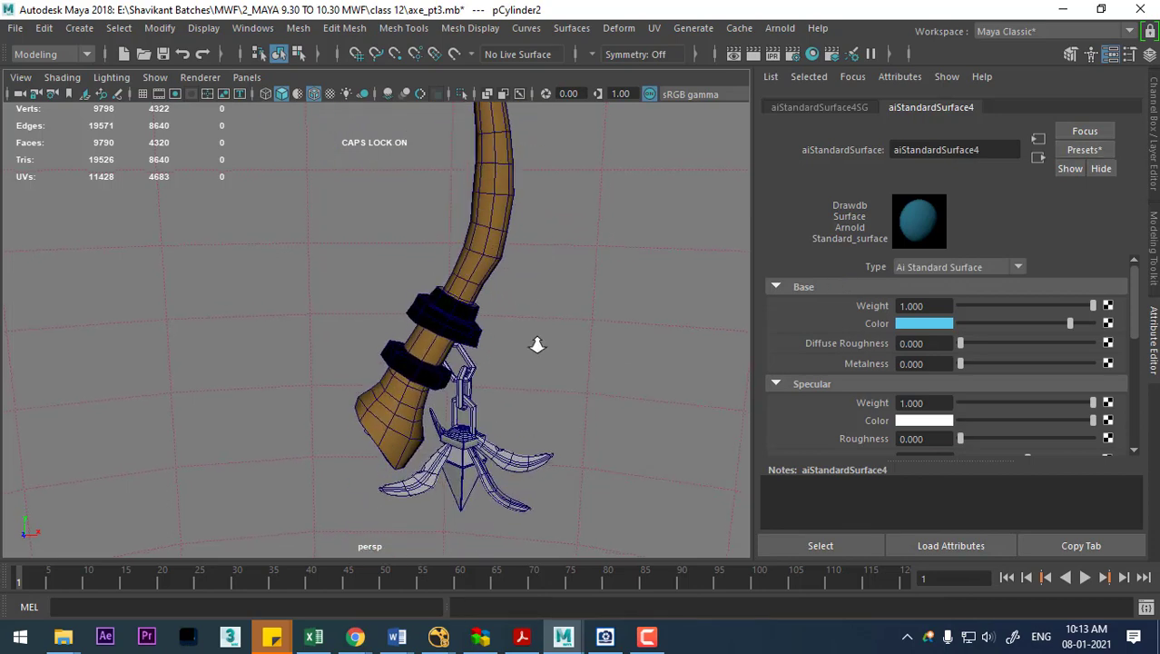
scroll(516, 385, up, 3)
Assign a new Arnold aiStandardSurface to the chain link pTorus2
click(499, 383)
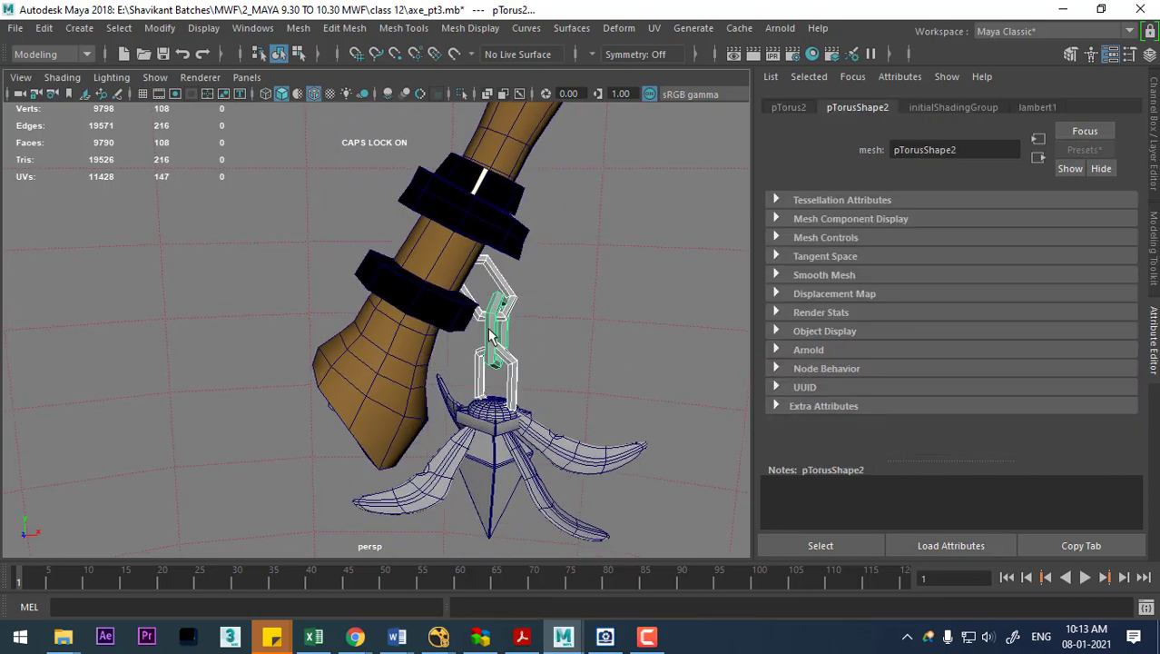
scroll(498, 383, up, 2)
scroll(498, 383, up, 2)
right_drag(517, 145, 556, 593)
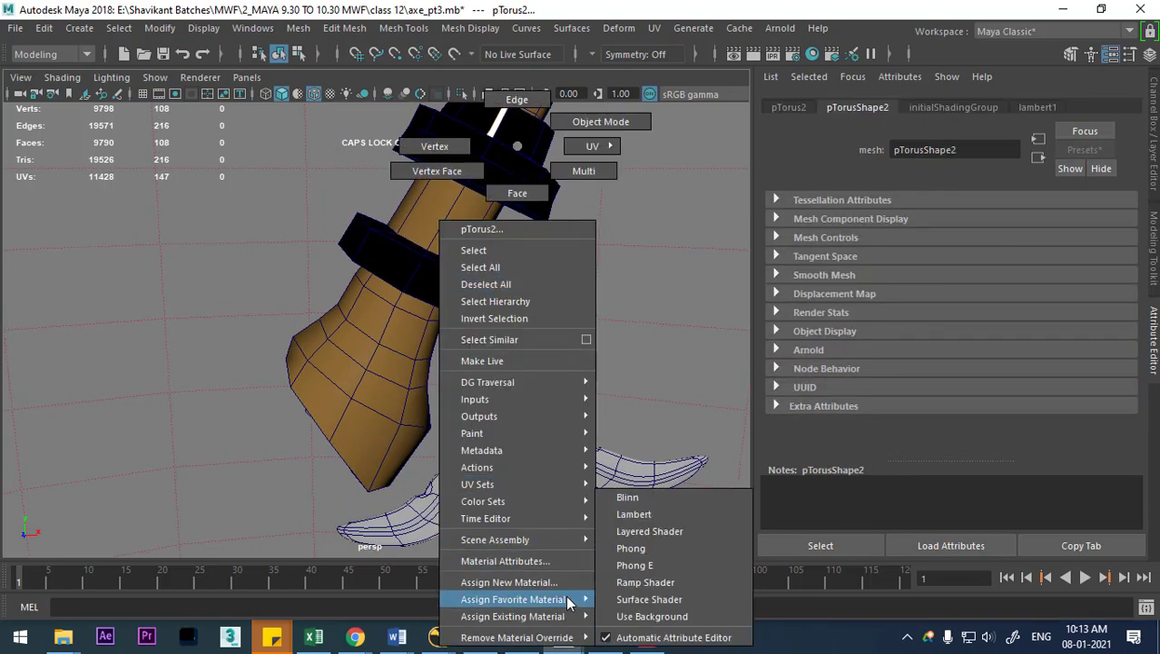
click(563, 581)
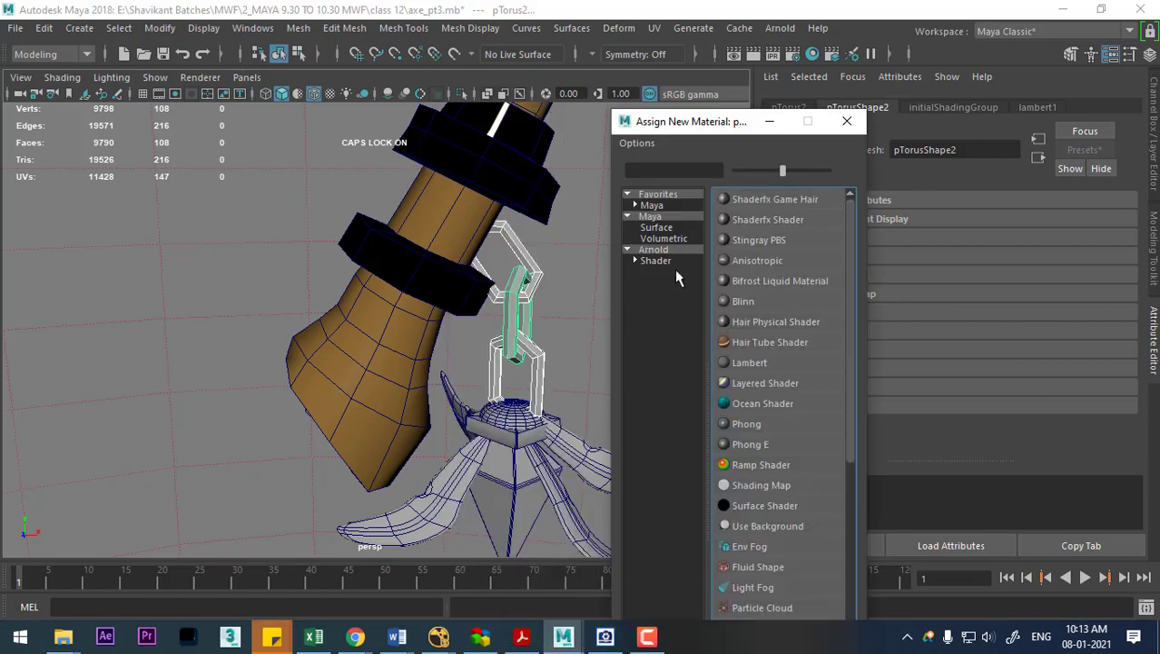
click(668, 255)
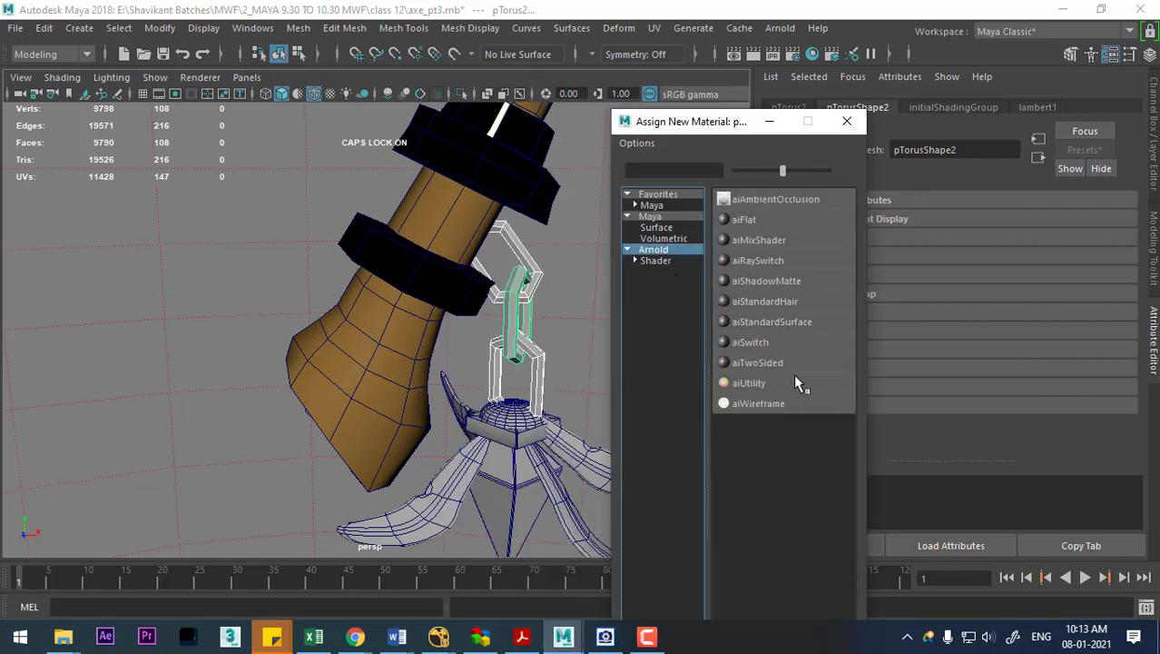
click(803, 324)
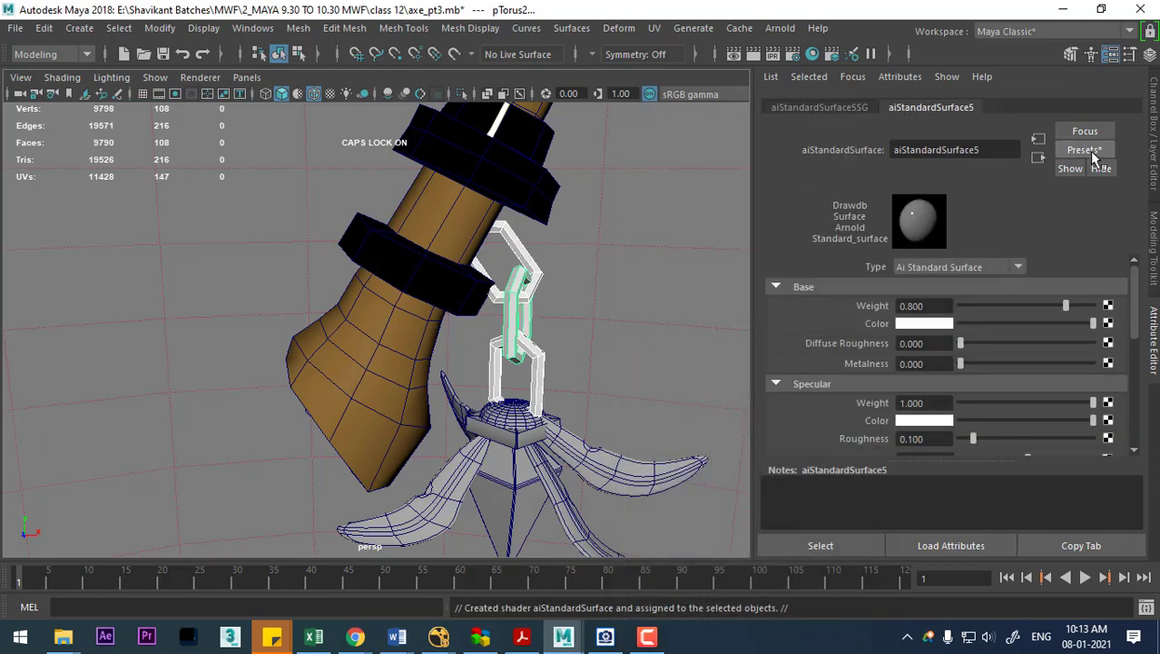
Apply the Chrome preset, rename the shader CHROME, and glance at the reference image
click(1092, 153)
mouse_move(1044, 319)
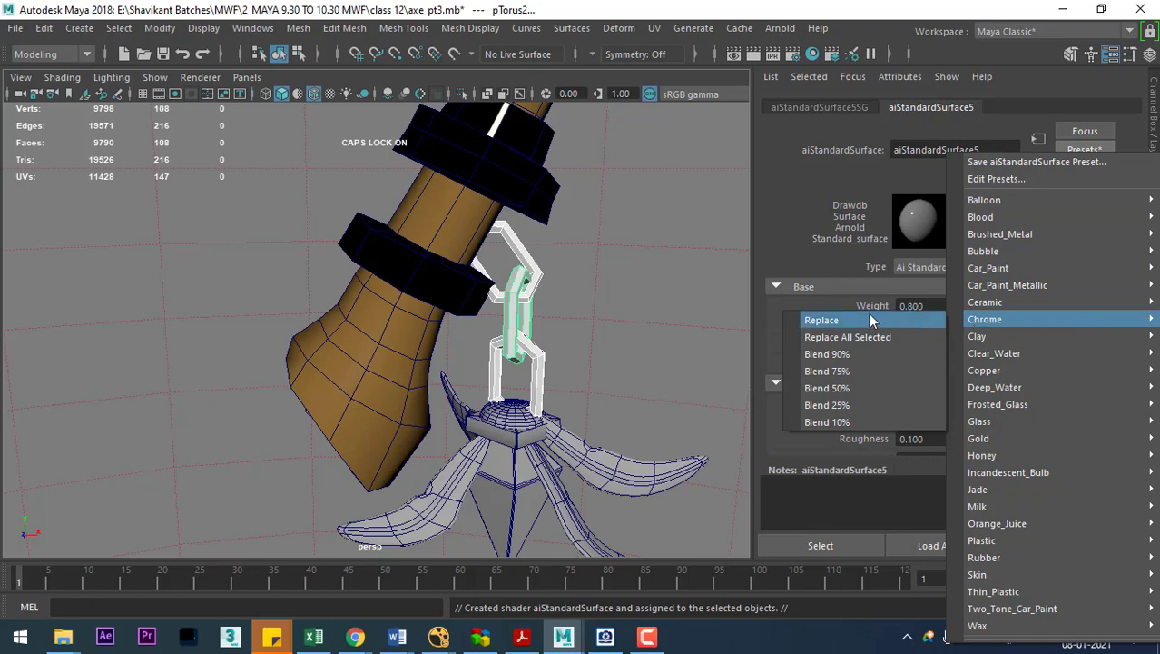
click(869, 319)
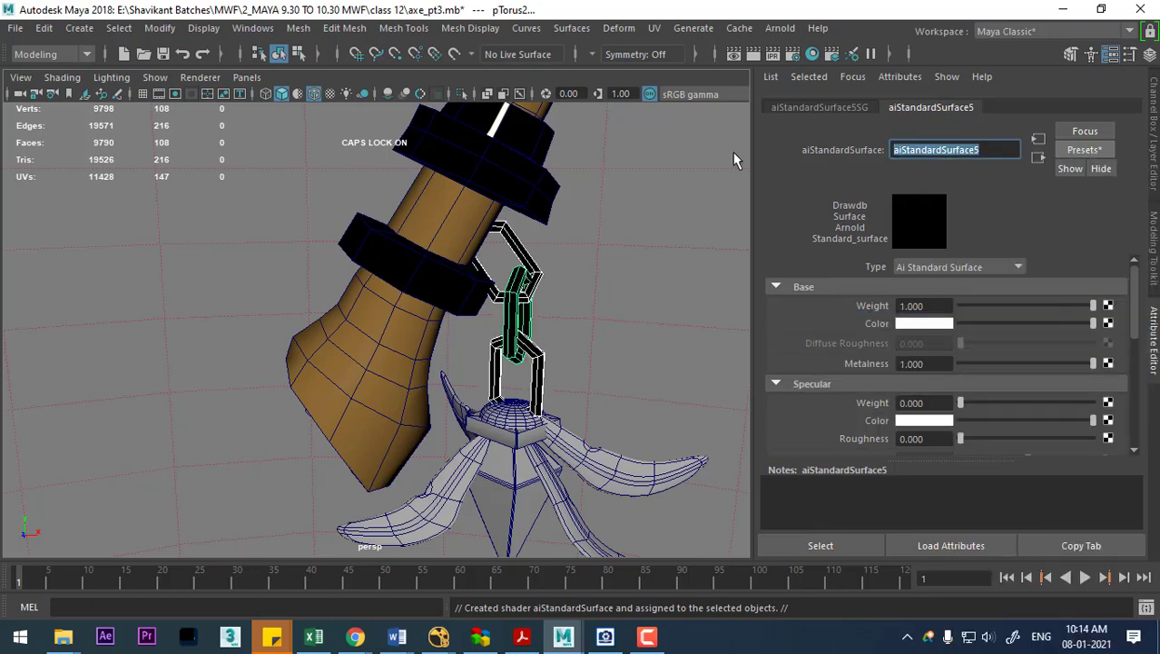
text(CHROME)
key(Return)
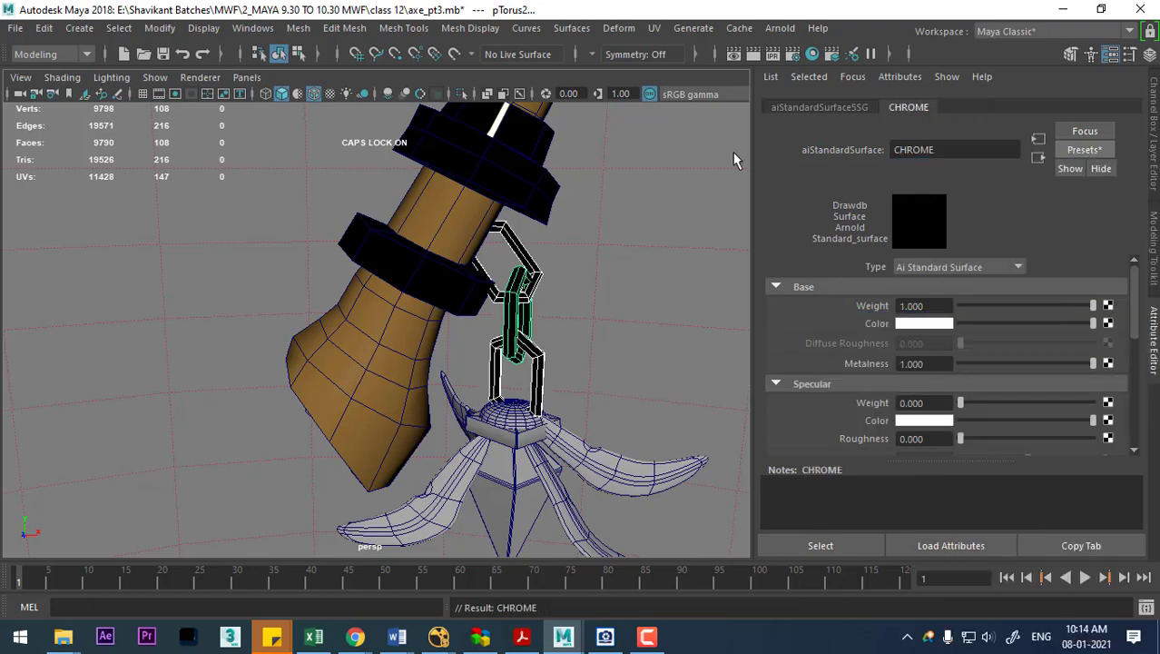
click(604, 637)
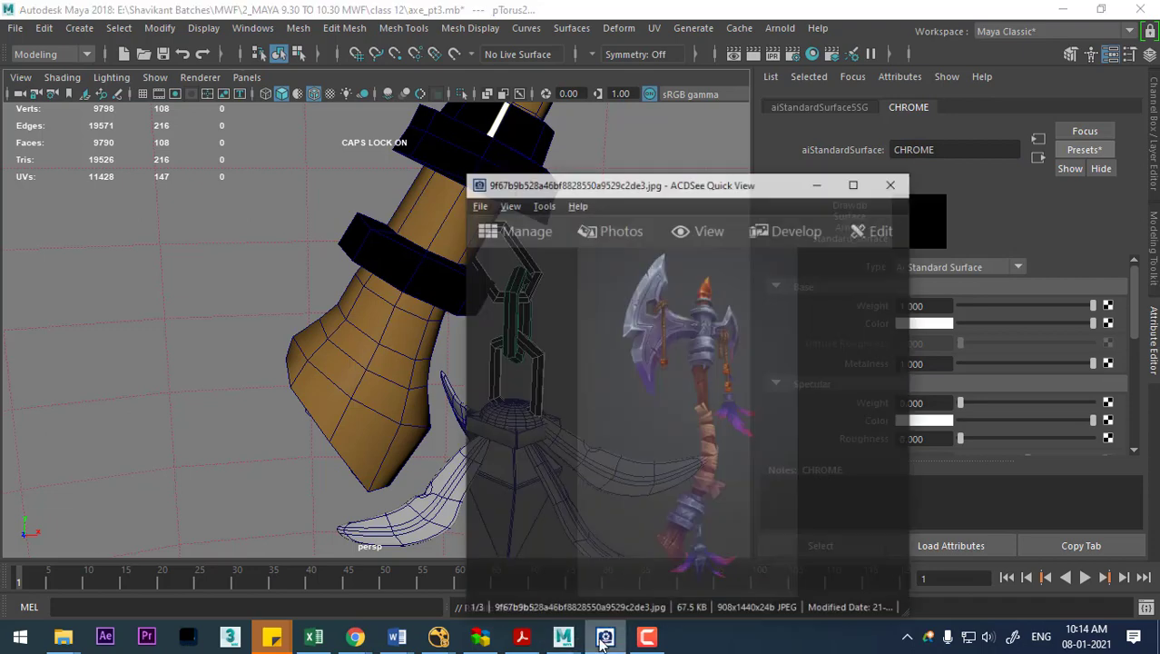
click(604, 637)
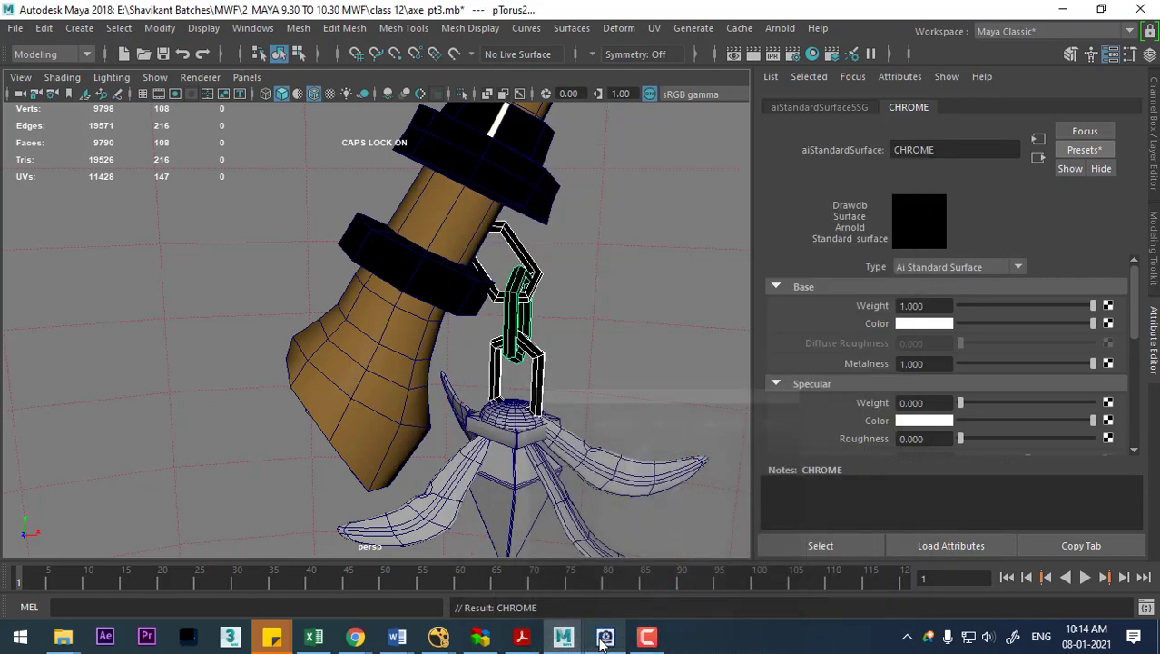
Assign the existing metal material to the pyramid base under the chain
click(515, 414)
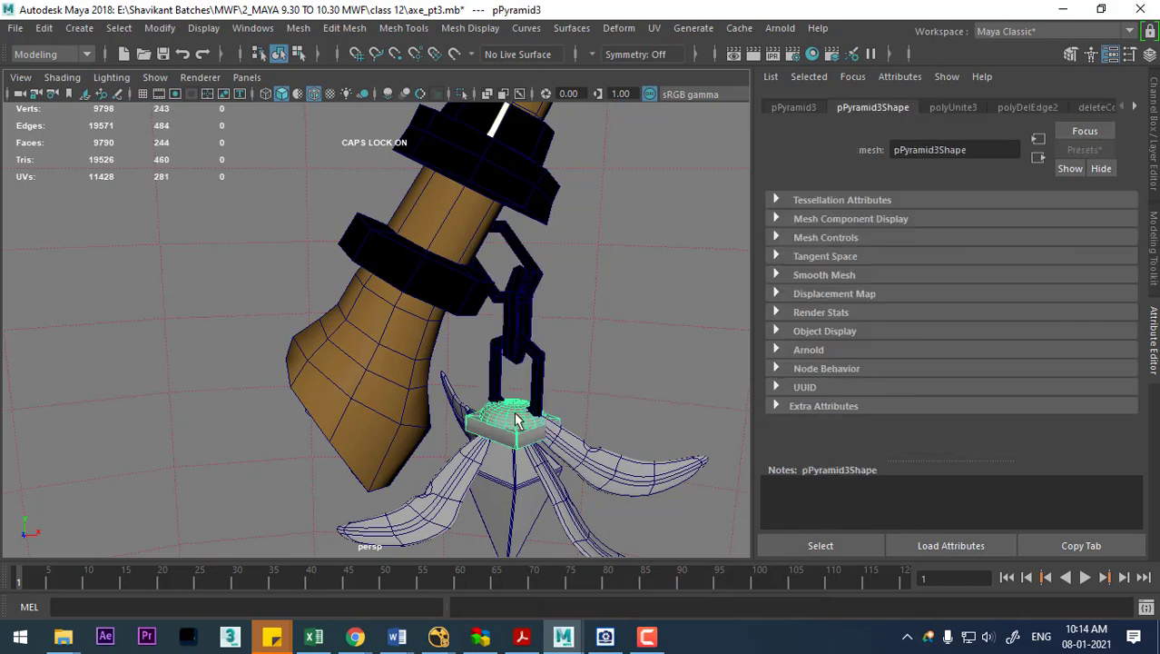
click(517, 414)
right_drag(518, 414, 651, 549)
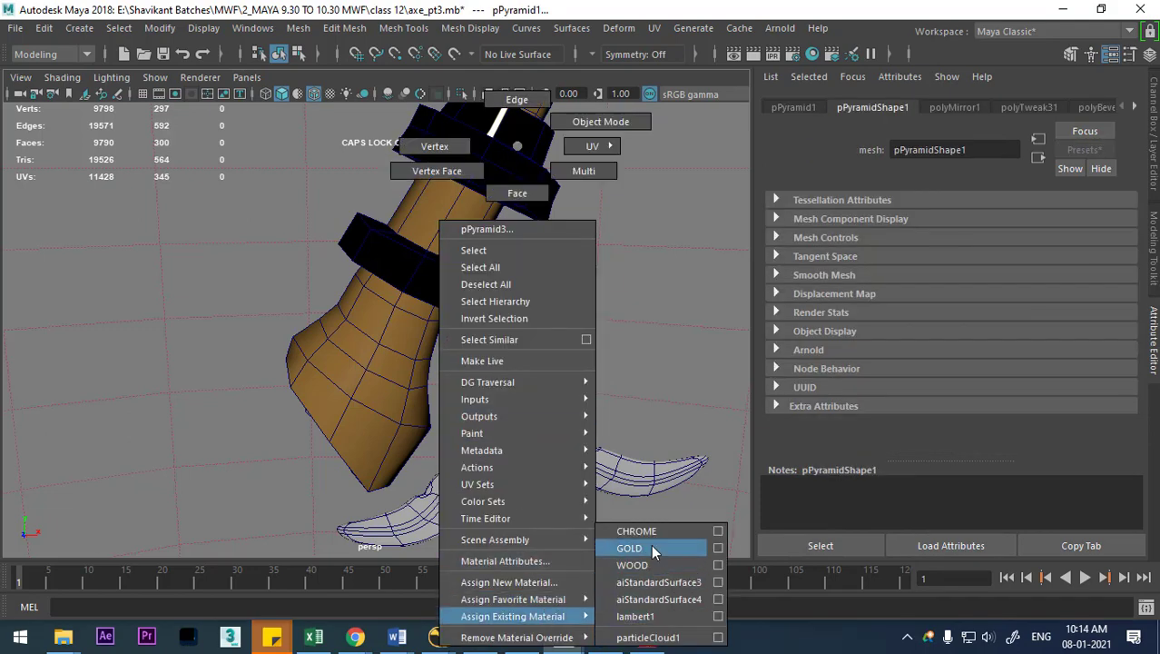
right_drag(651, 544, 653, 531)
Select the four curved blades and assign them a new Arnold aiStandardSurface
click(595, 463)
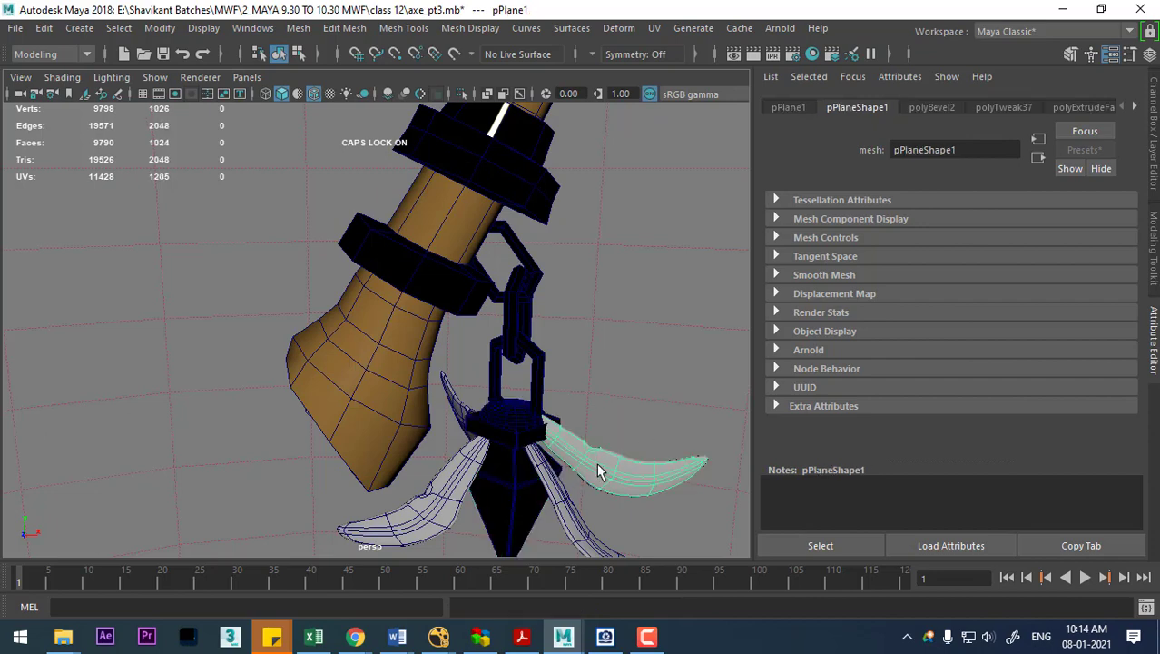
shift+click(572, 518)
shift+click(459, 495)
shift+click(459, 427)
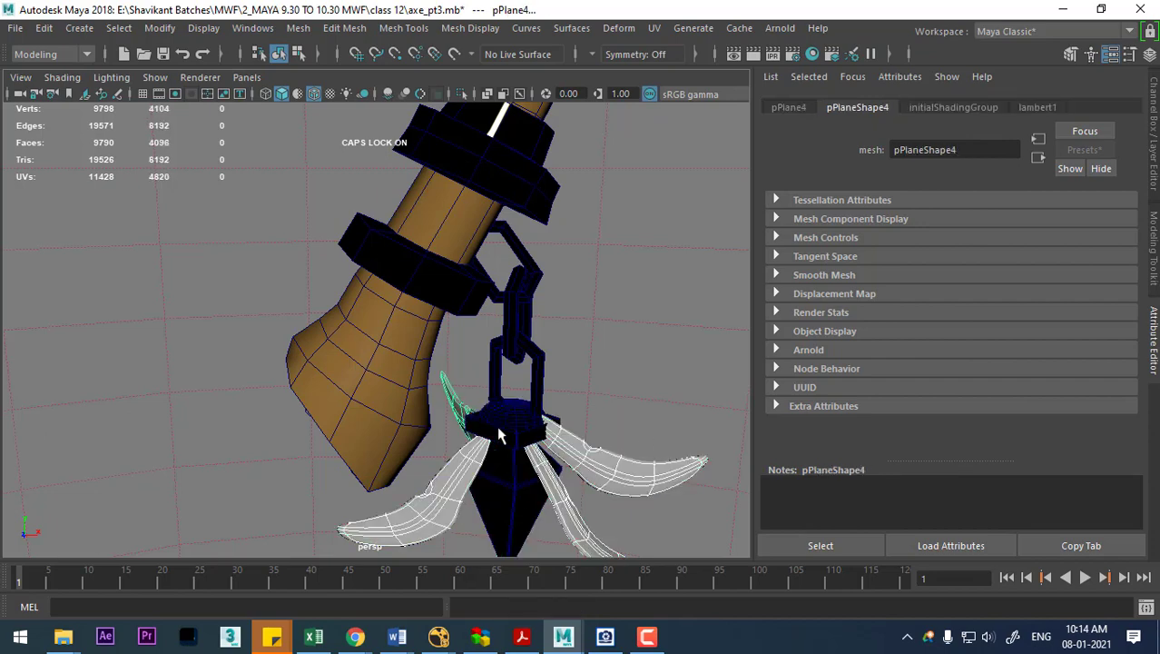
scroll(463, 417, down, 3)
mouse_move(463, 417)
alt+mouse_down()
mouse_move(474, 396)
mouse_move(486, 408)
mouse_move(466, 402)
mouse_move(430, 277)
mouse_move(595, 318)
mouse_move(457, 362)
mouse_move(418, 458)
alt+mouse_up()
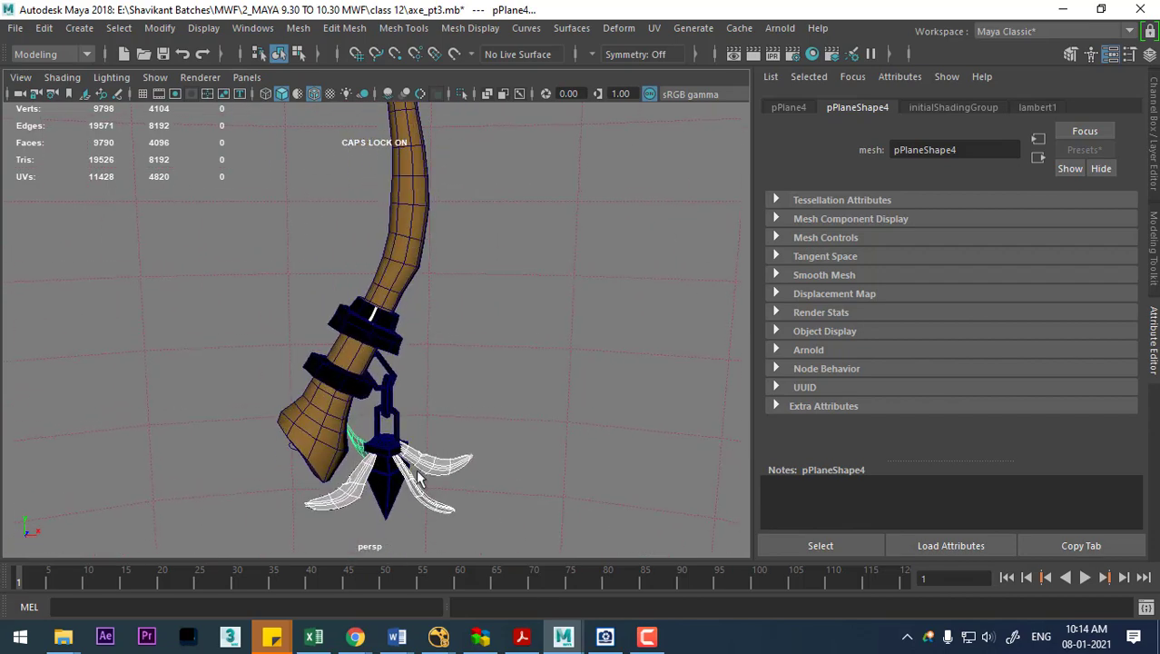
right_drag(413, 457, 432, 626)
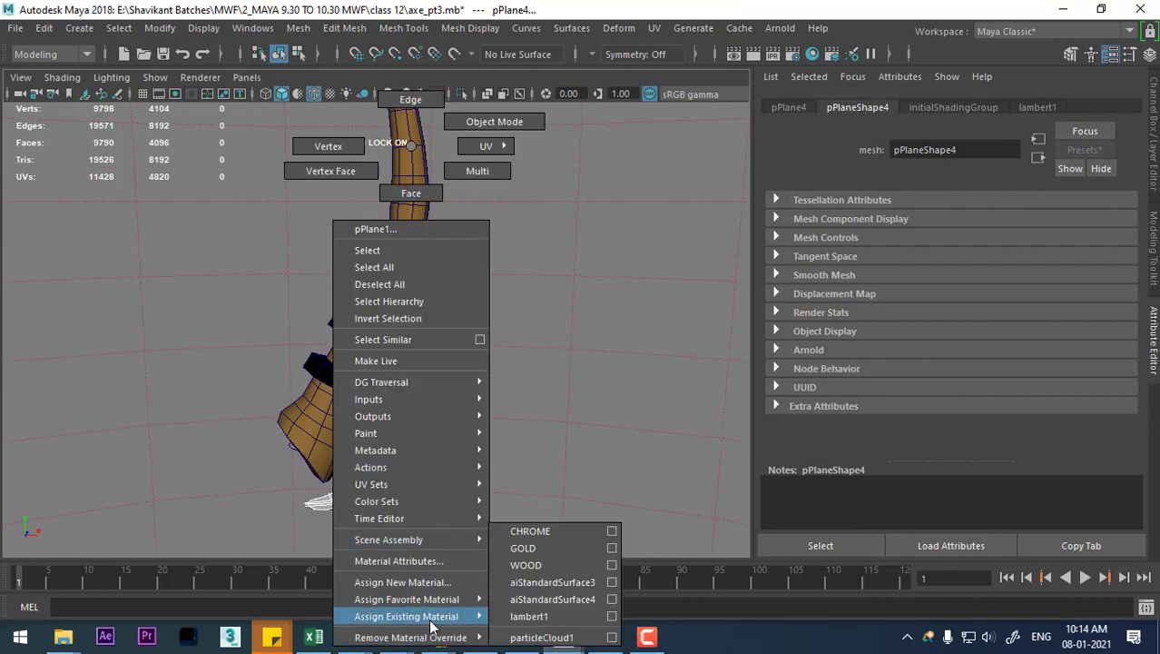
mouse_move(406, 599)
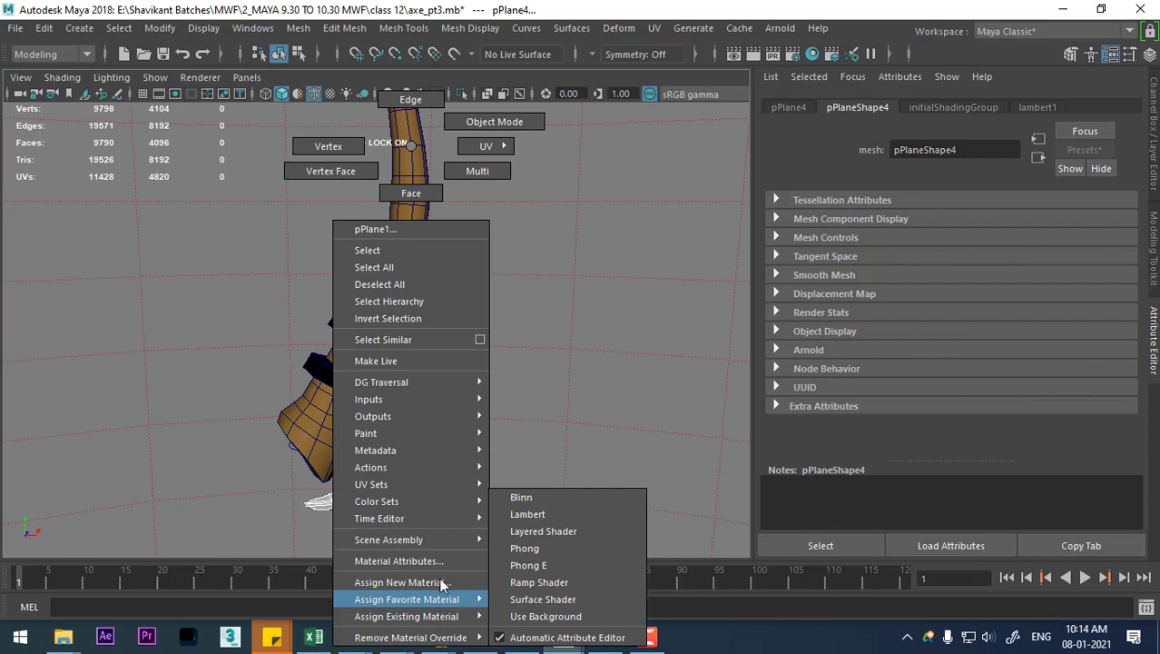
click(440, 582)
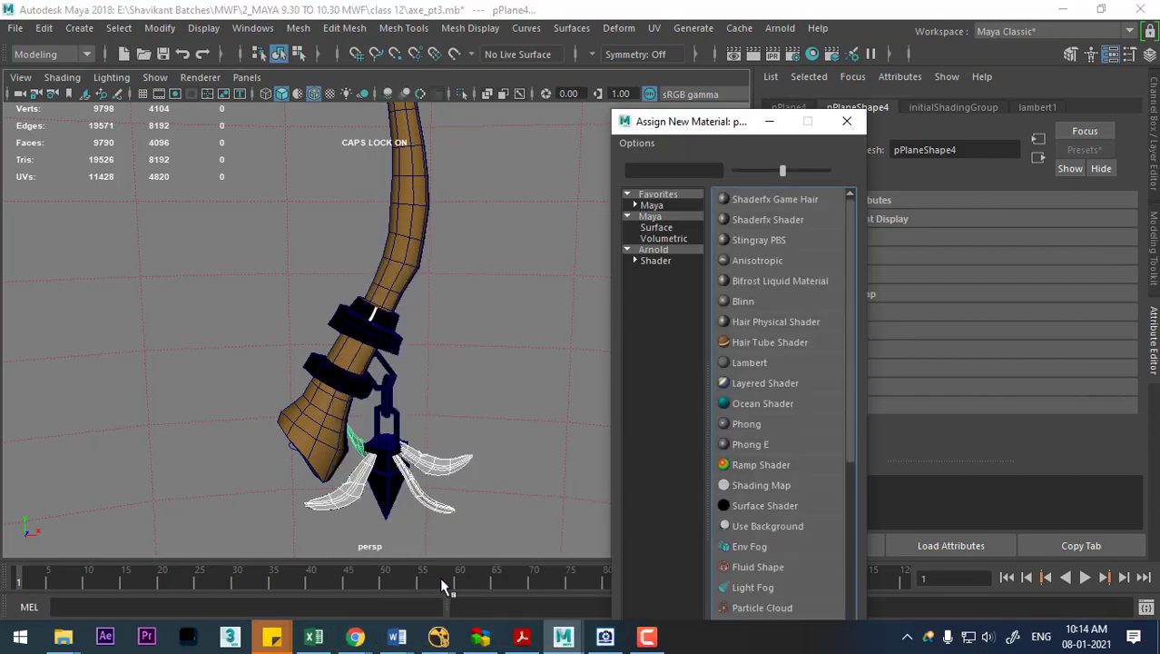
click(678, 251)
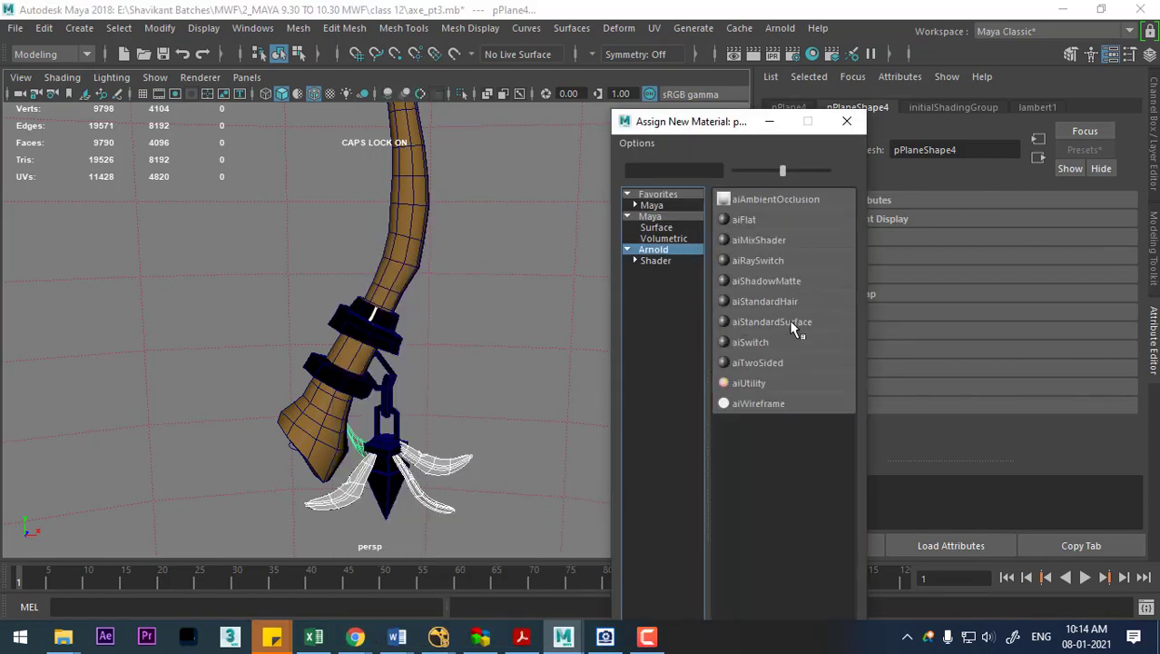
click(788, 321)
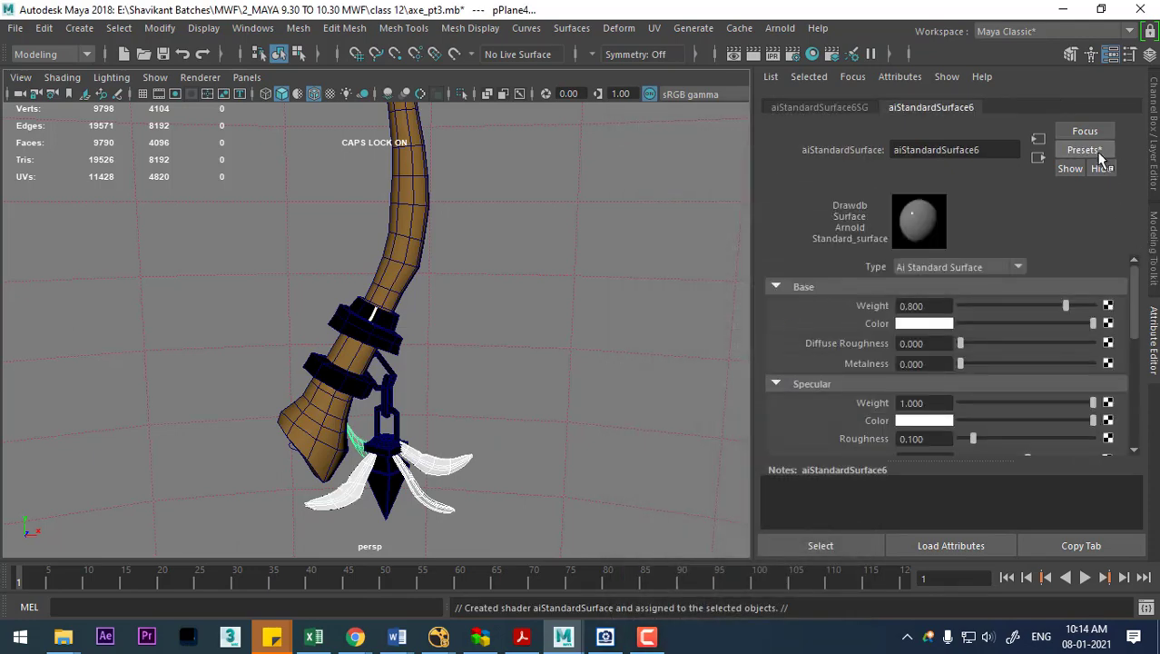
Open the shader Presets list of the blades' aiStandardSurface6 to reach Wax
click(1096, 151)
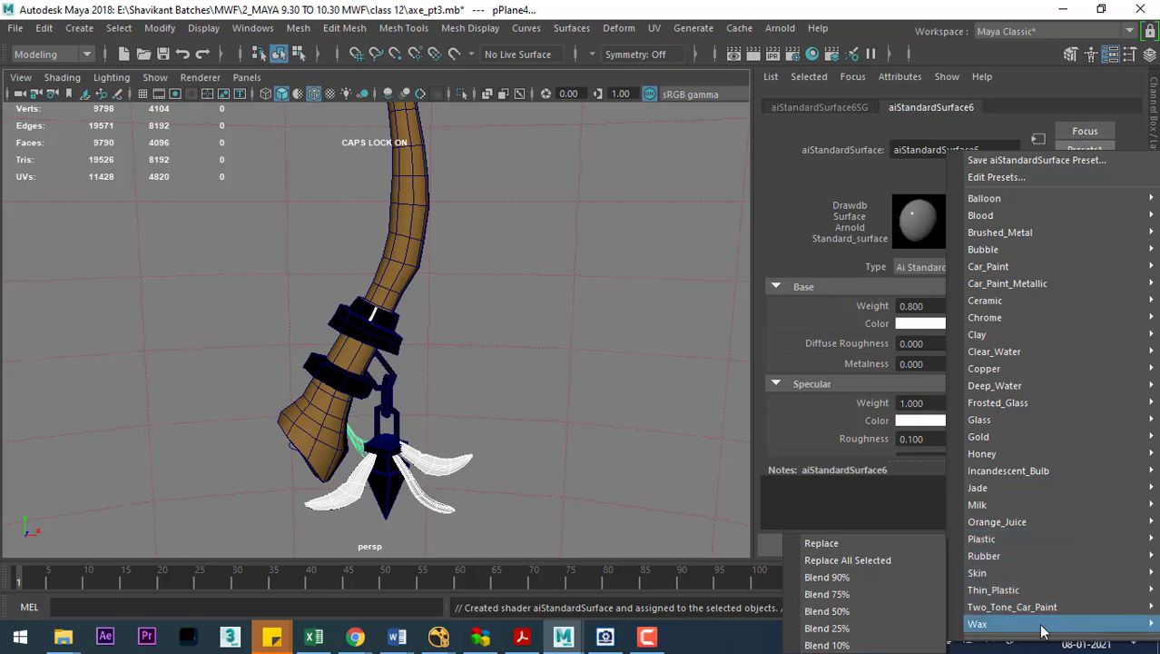
Apply the pink Wax preset to the blades and Arnold-render the upright axe with Resolution Gate
click(869, 544)
click(525, 495)
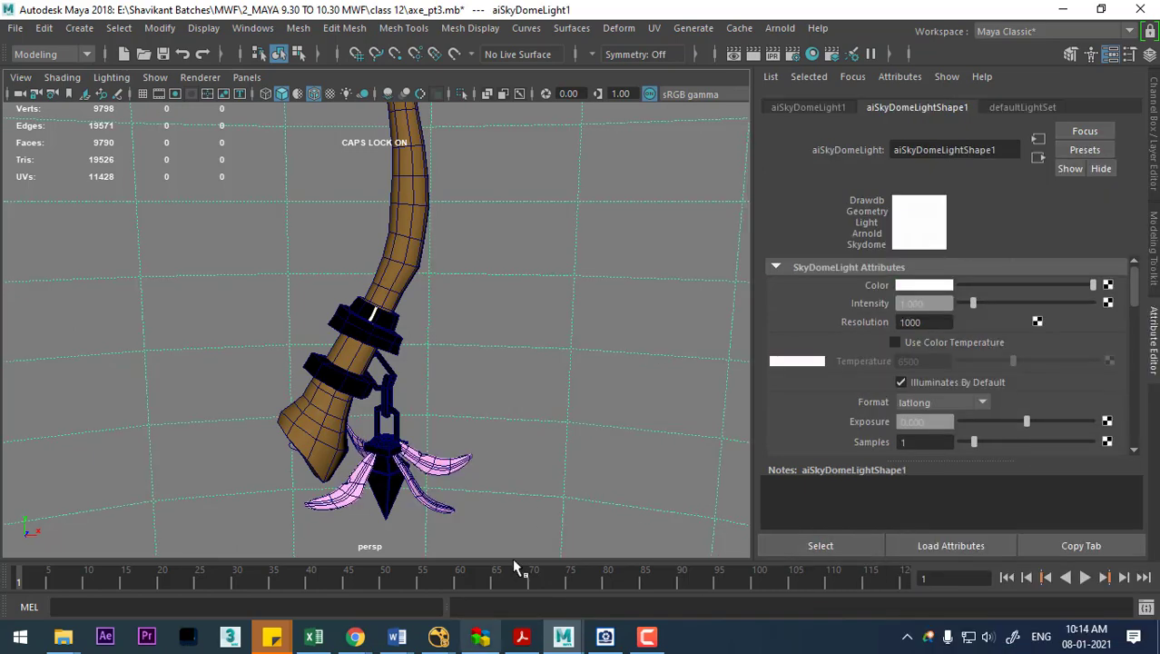
mouse_move(575, 469)
alt+mouse_down()
mouse_move(471, 242)
mouse_move(471, 371)
mouse_move(563, 428)
mouse_move(434, 362)
mouse_move(461, 414)
mouse_move(525, 407)
mouse_move(519, 456)
mouse_move(467, 337)
mouse_move(479, 345)
alt+mouse_up()
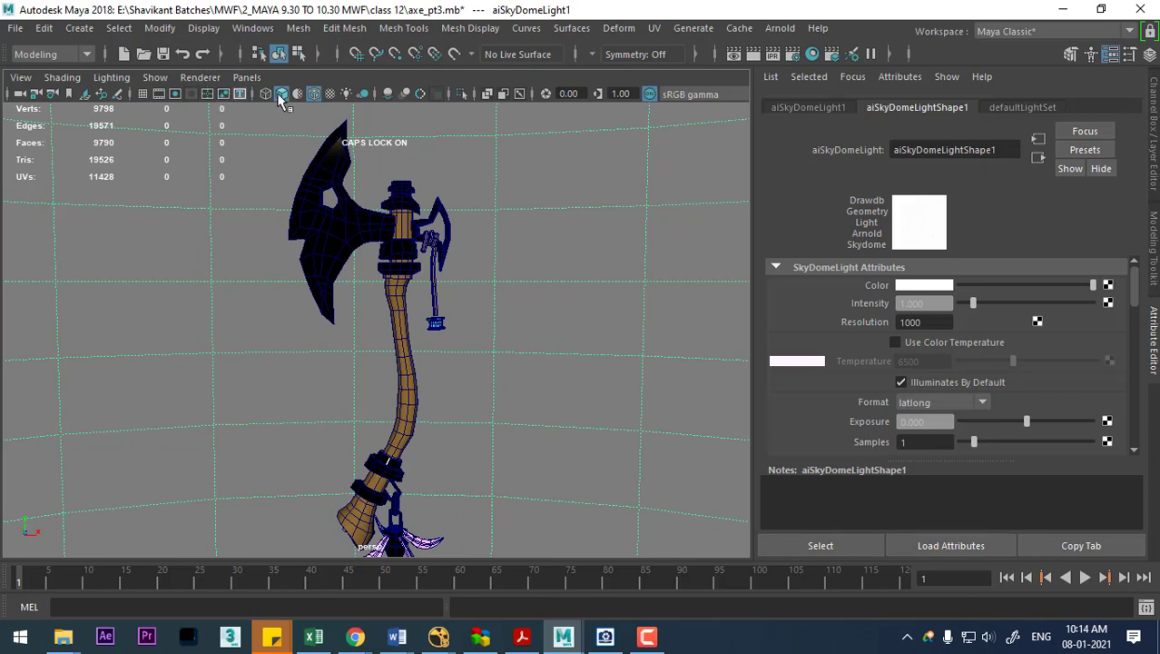
click(176, 94)
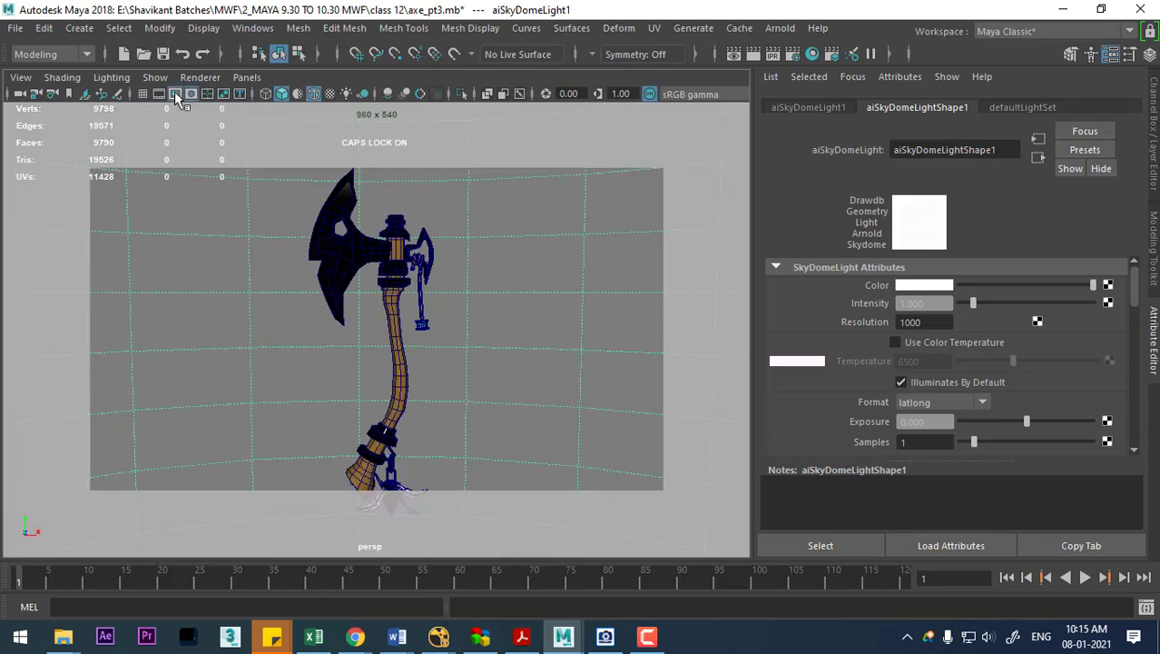
mouse_move(427, 313)
alt+mouse_down()
mouse_move(452, 302)
mouse_move(466, 321)
mouse_move(468, 301)
alt+mouse_up()
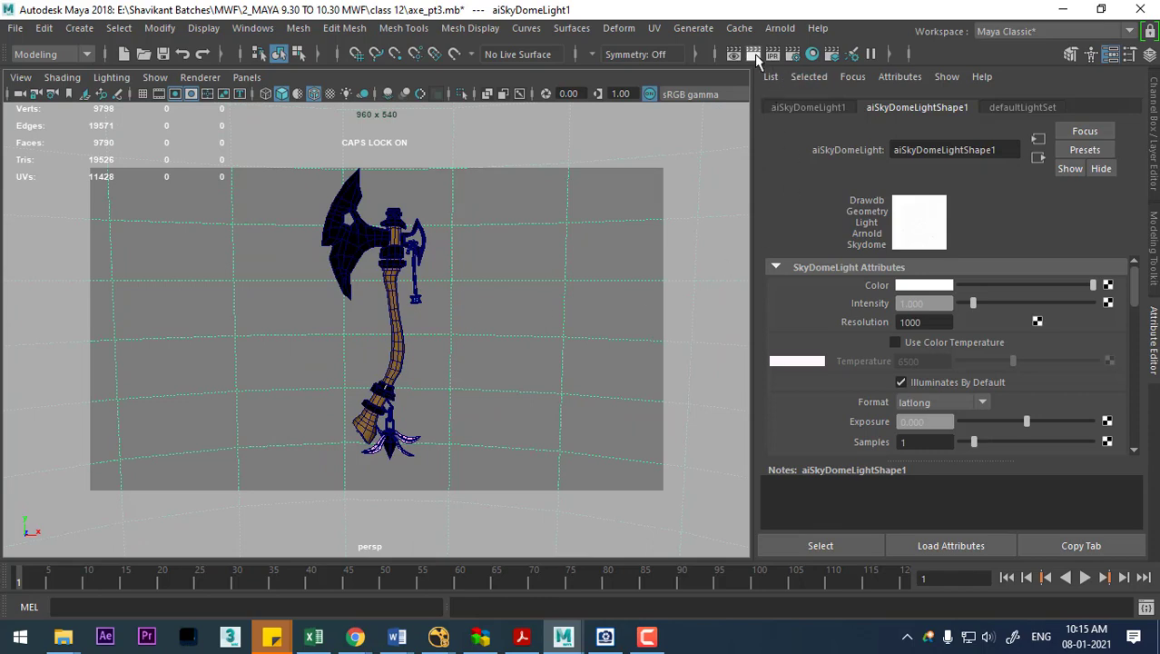
click(753, 55)
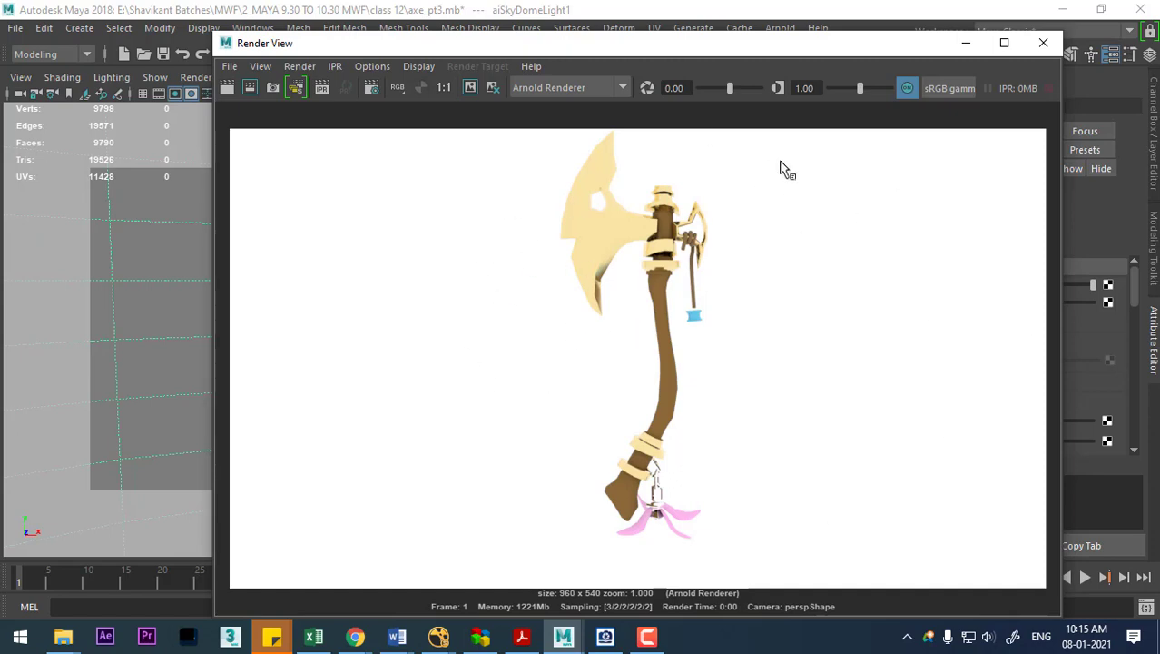
Close Render View and create a file texture on the skydome colour
click(1043, 43)
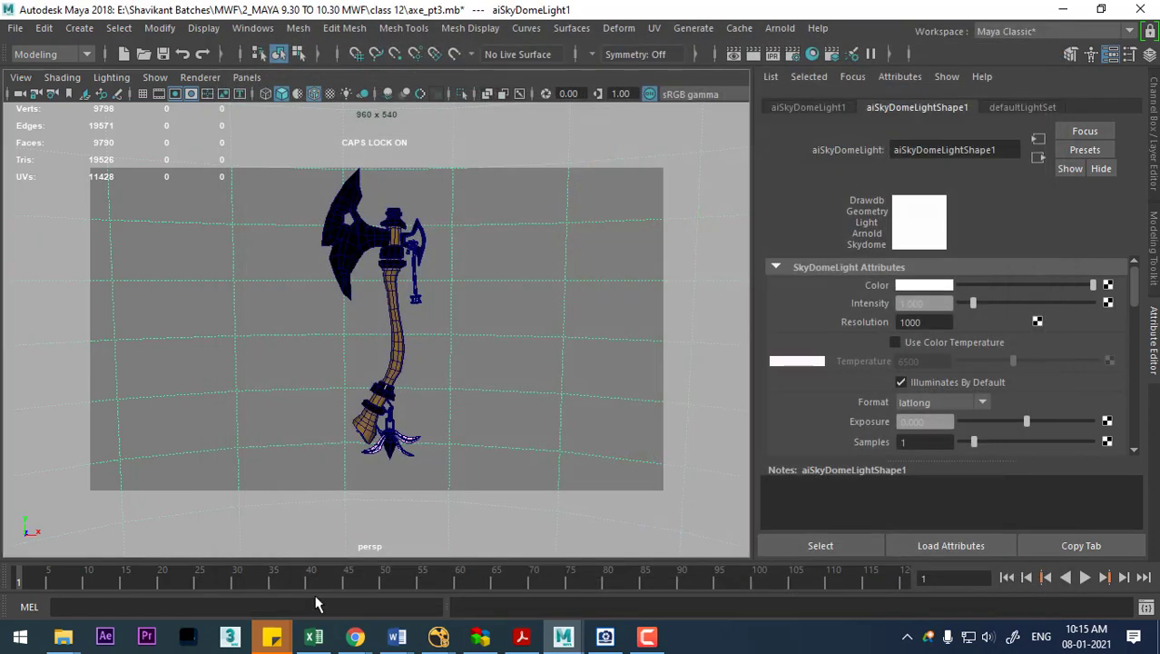
click(648, 635)
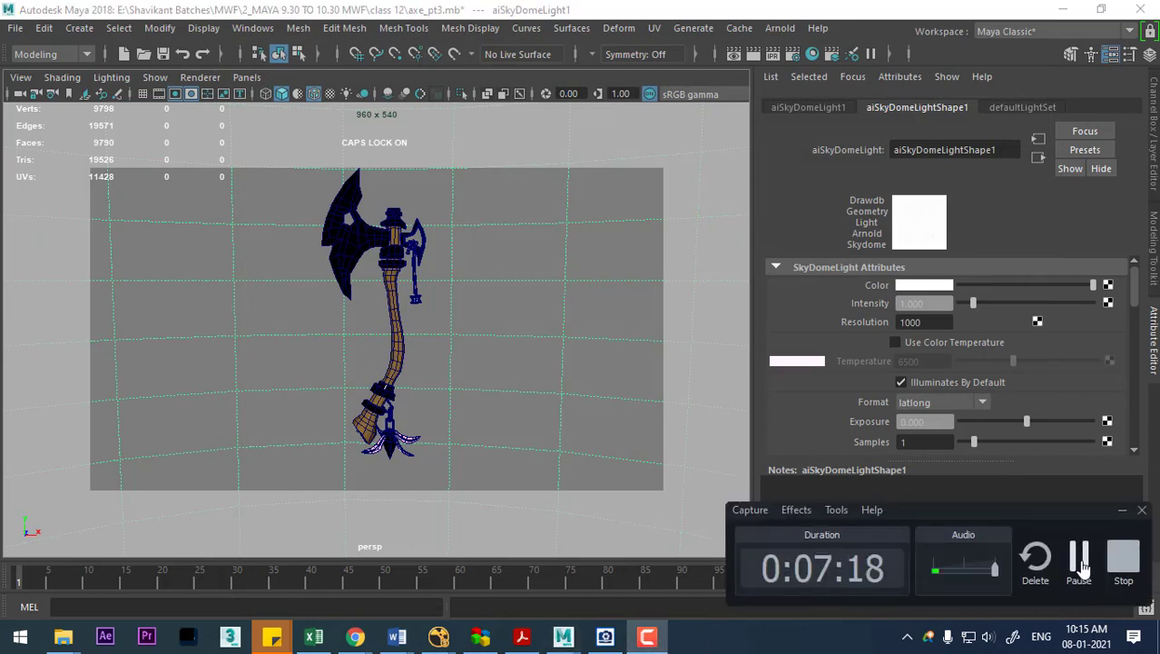
click(1079, 565)
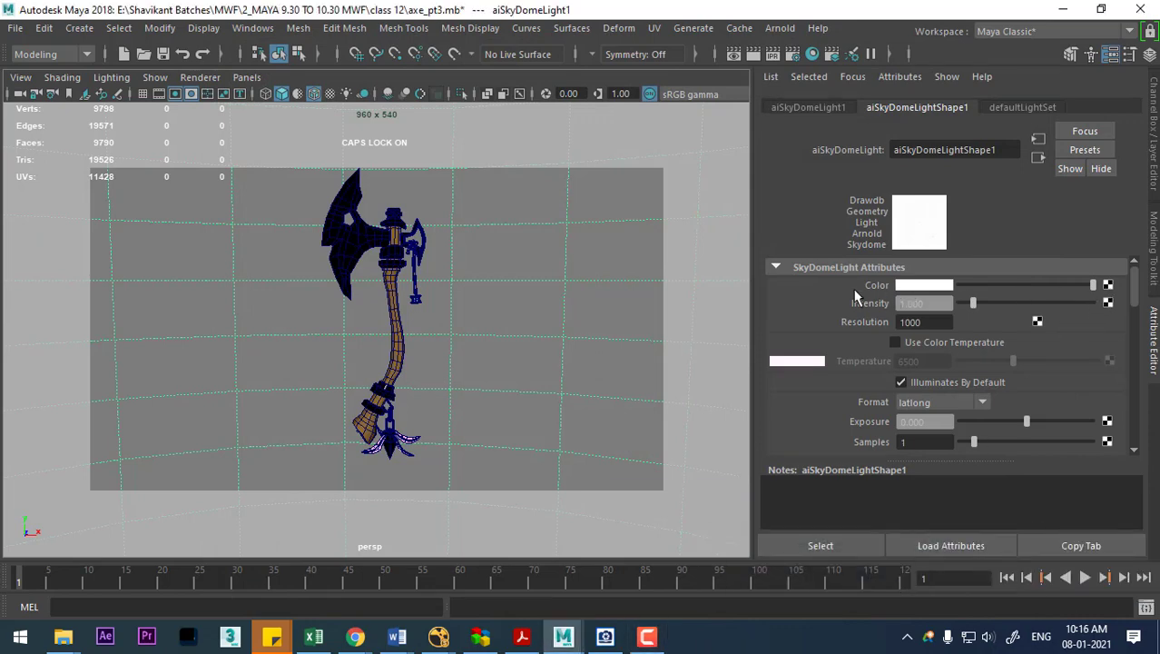
click(1108, 285)
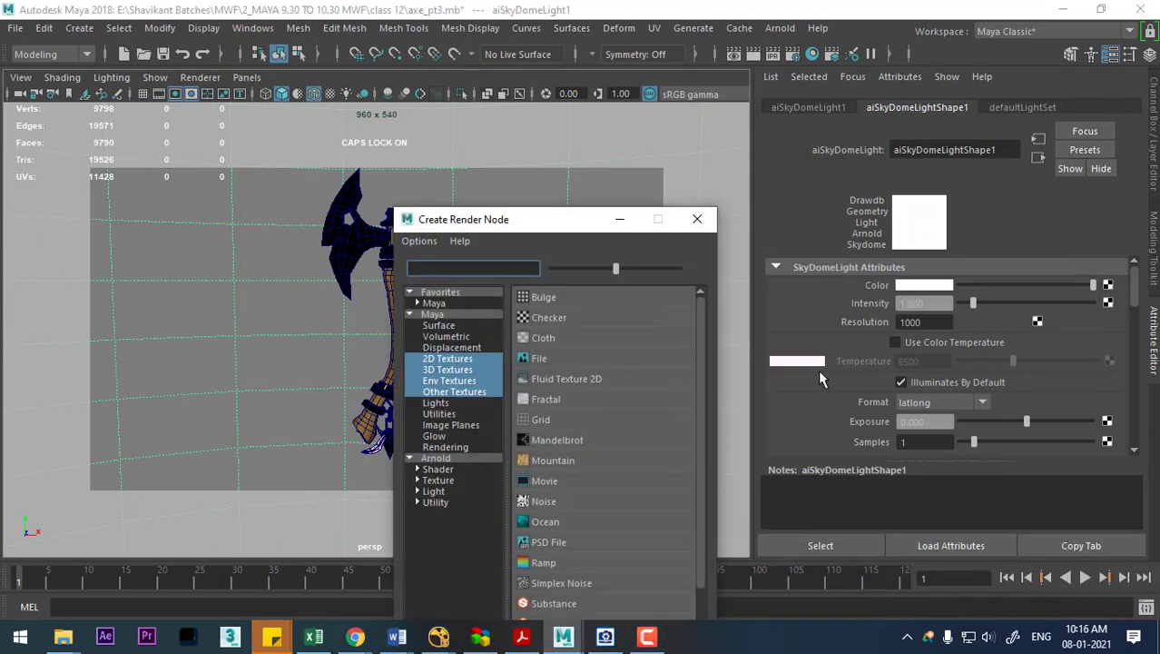
click(579, 358)
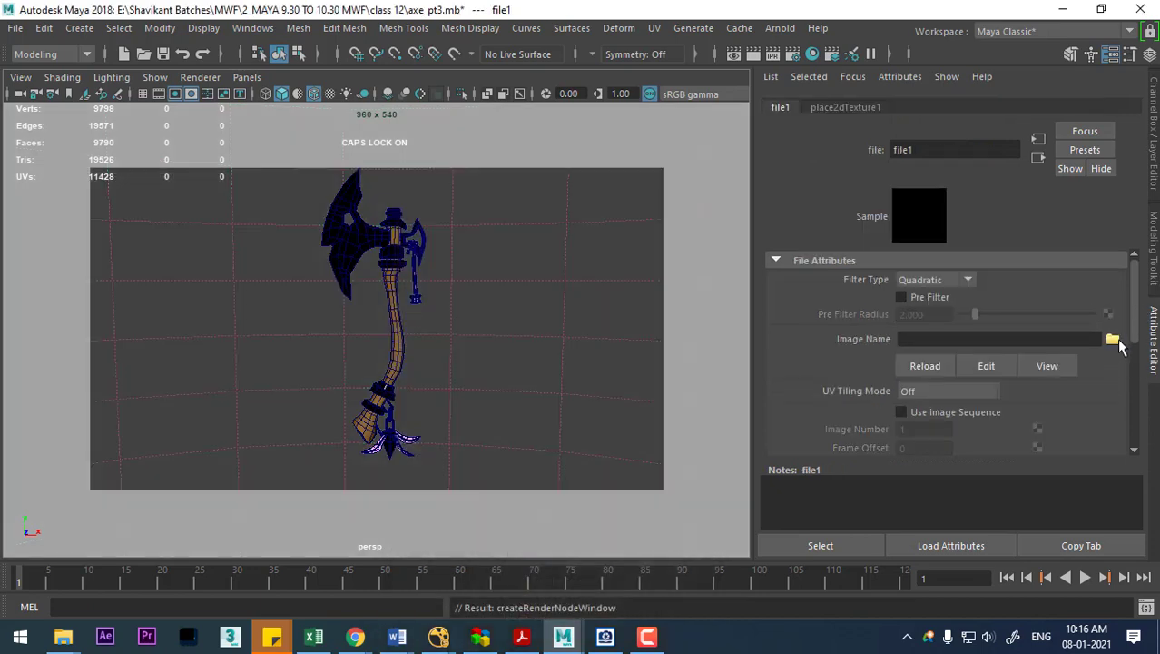
Browse the class 12 folder, preview 001.hdr and 002.hdr, and load DS360_001_Env.hdr
click(1113, 339)
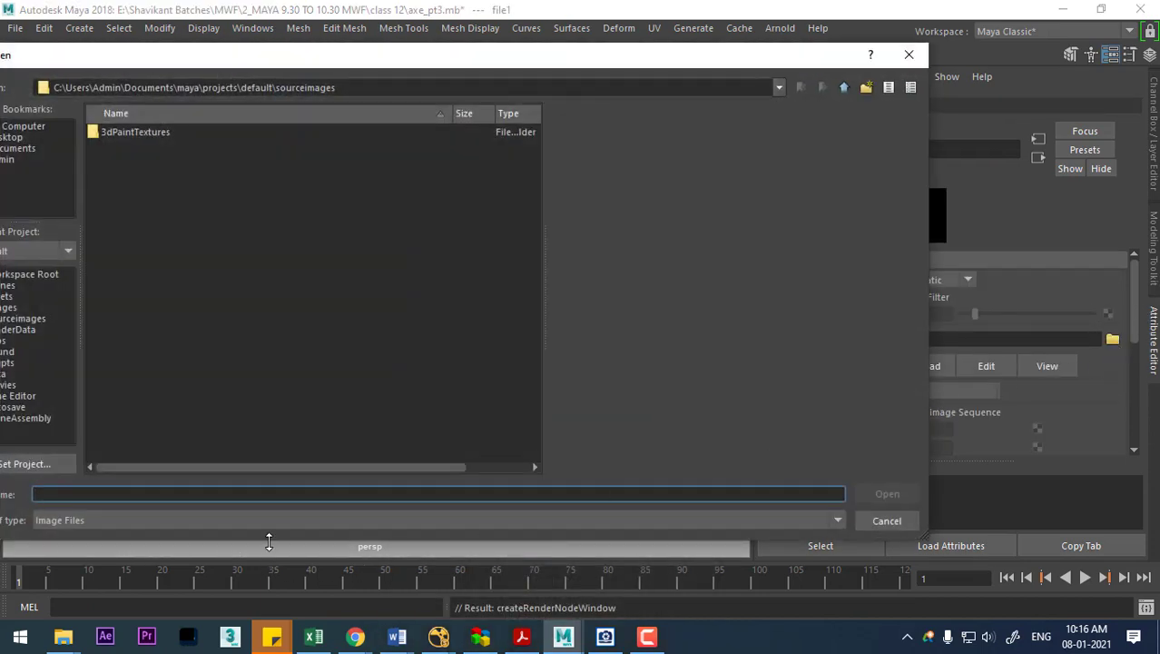
text(E:\Shavikant Batches\MWF\2_MAYA 9.30 TO 10.30 MWF\class 12)
key(Return)
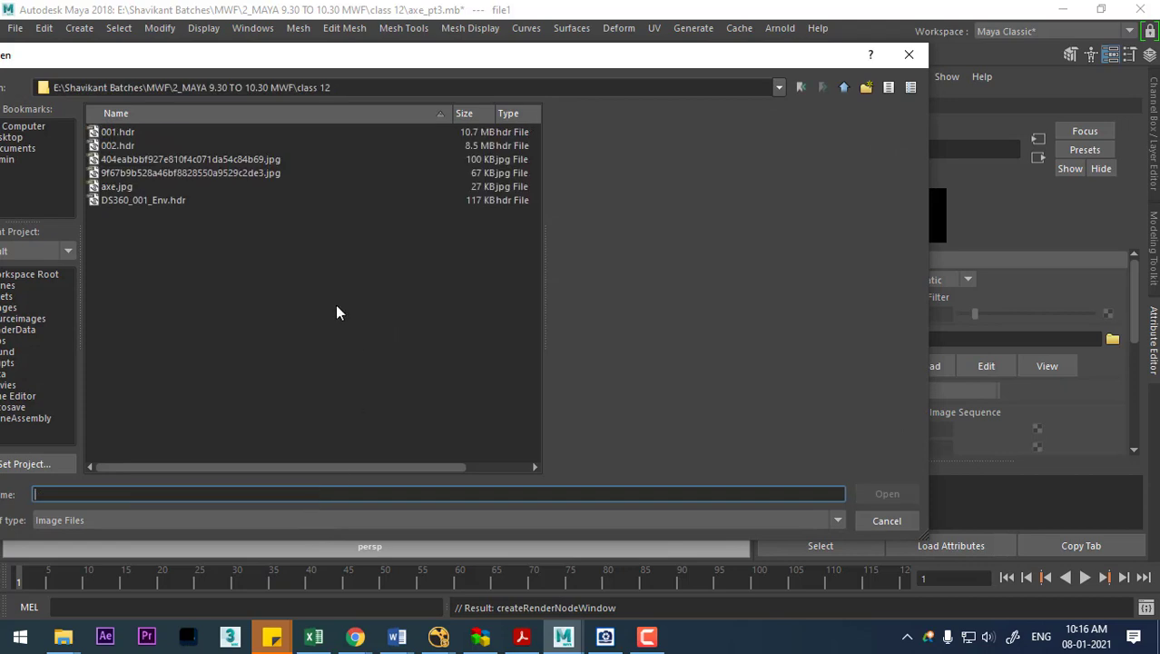
click(116, 137)
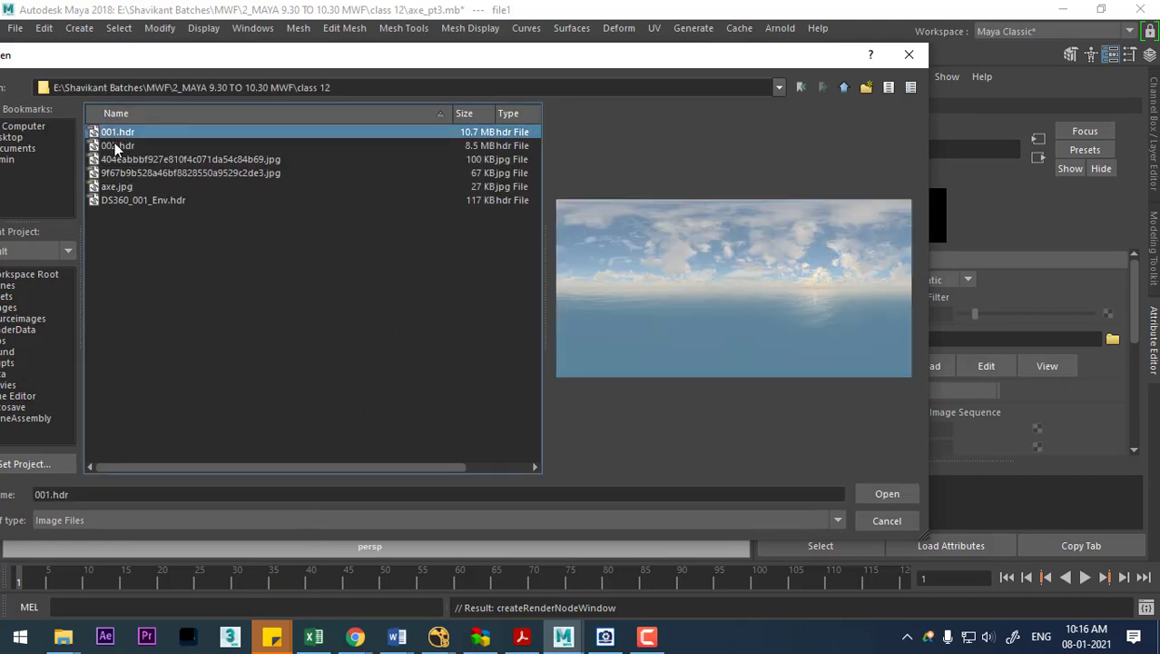
click(115, 146)
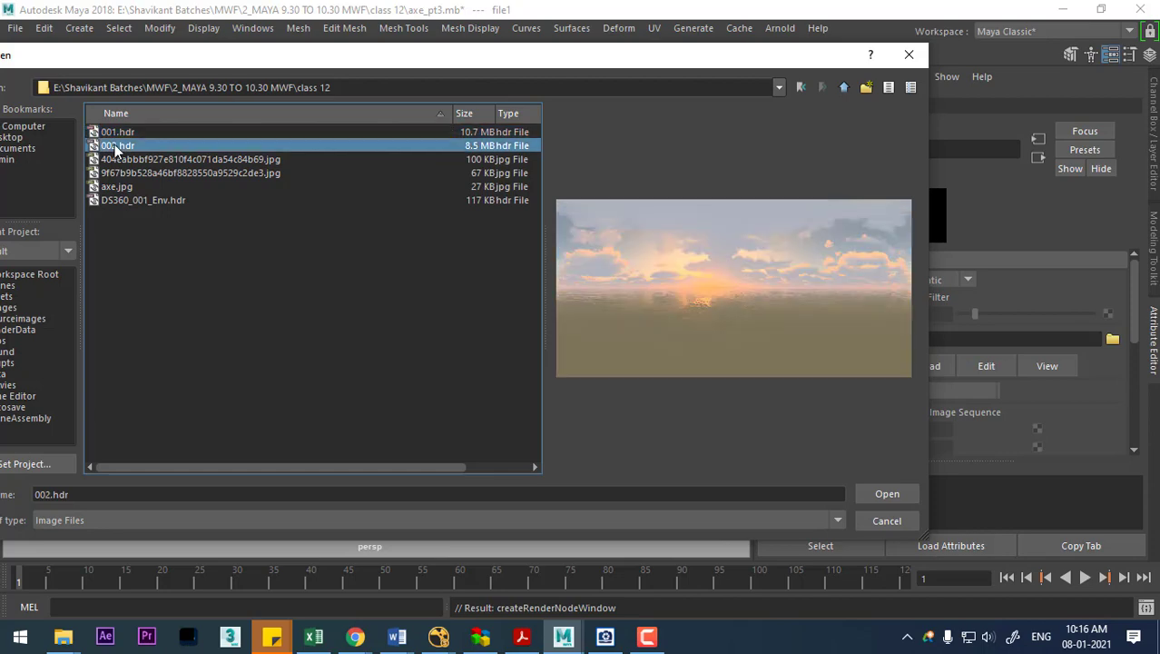
click(127, 201)
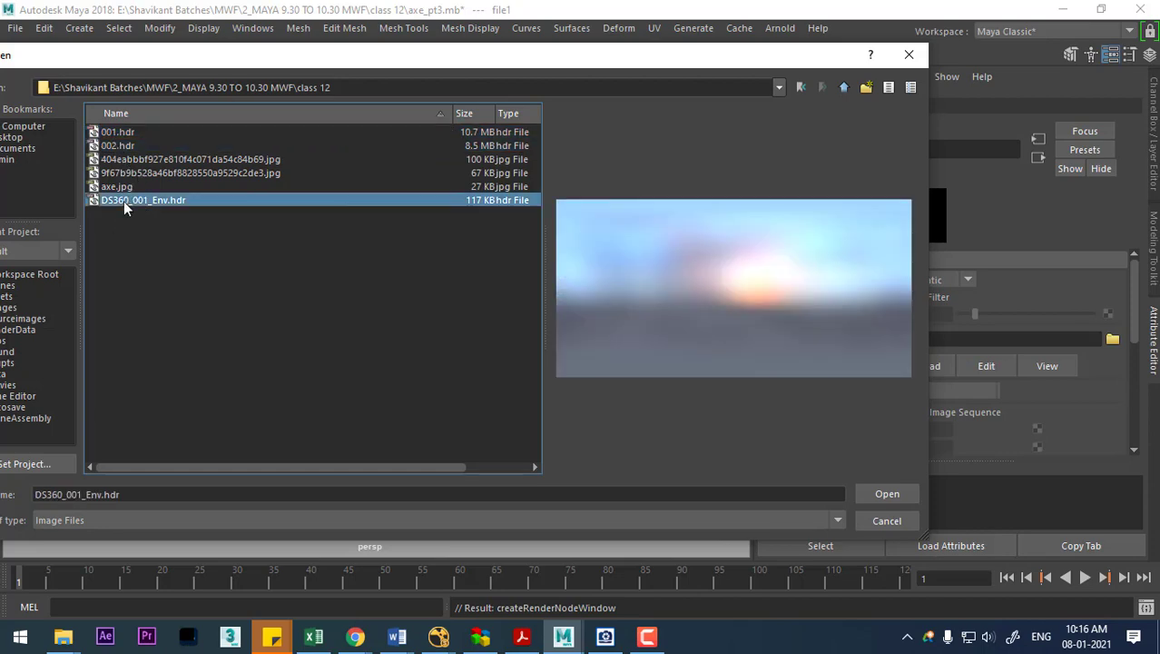
click(876, 491)
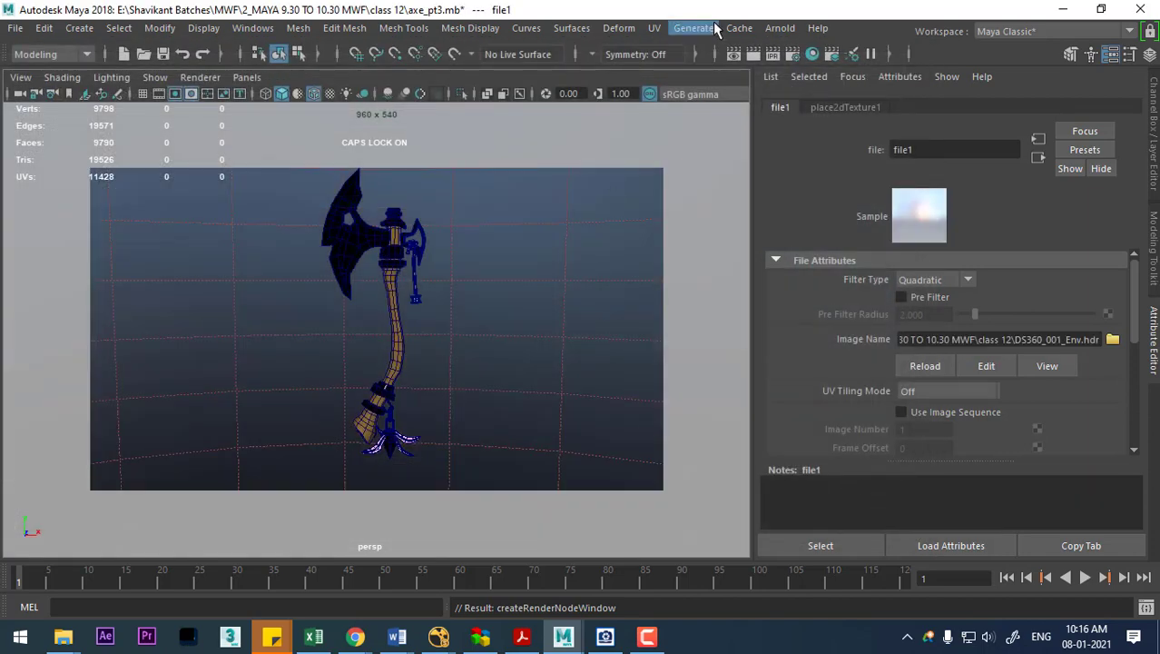
Render the HDR-lit axe, then set the skydome light intensity to 2
click(757, 50)
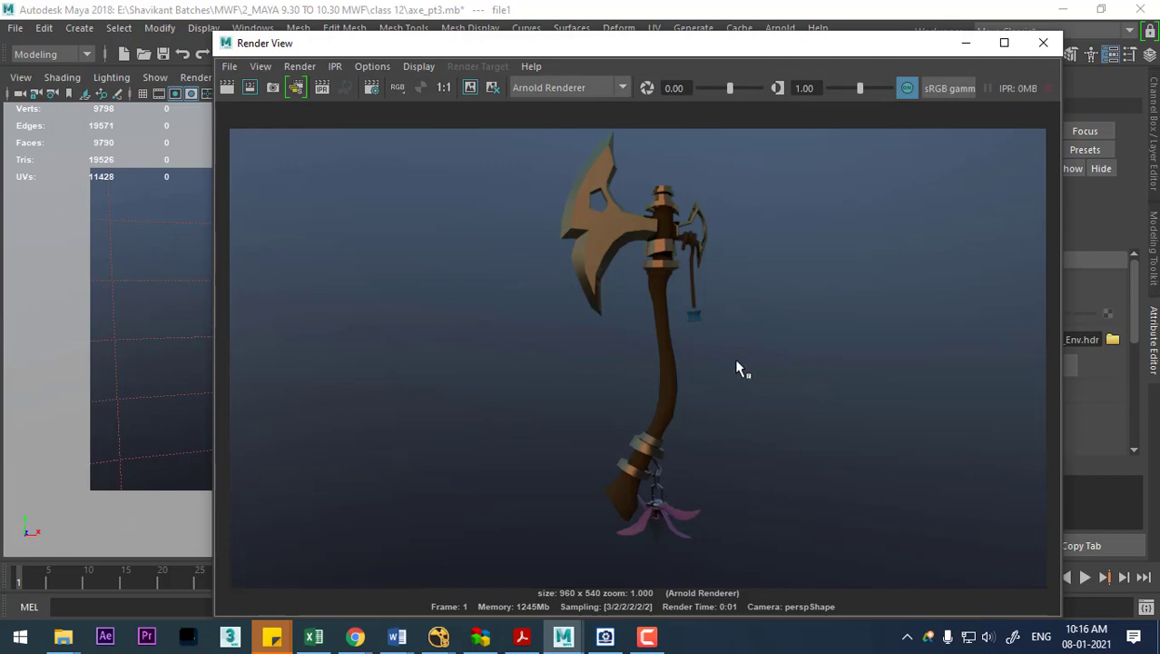
click(470, 88)
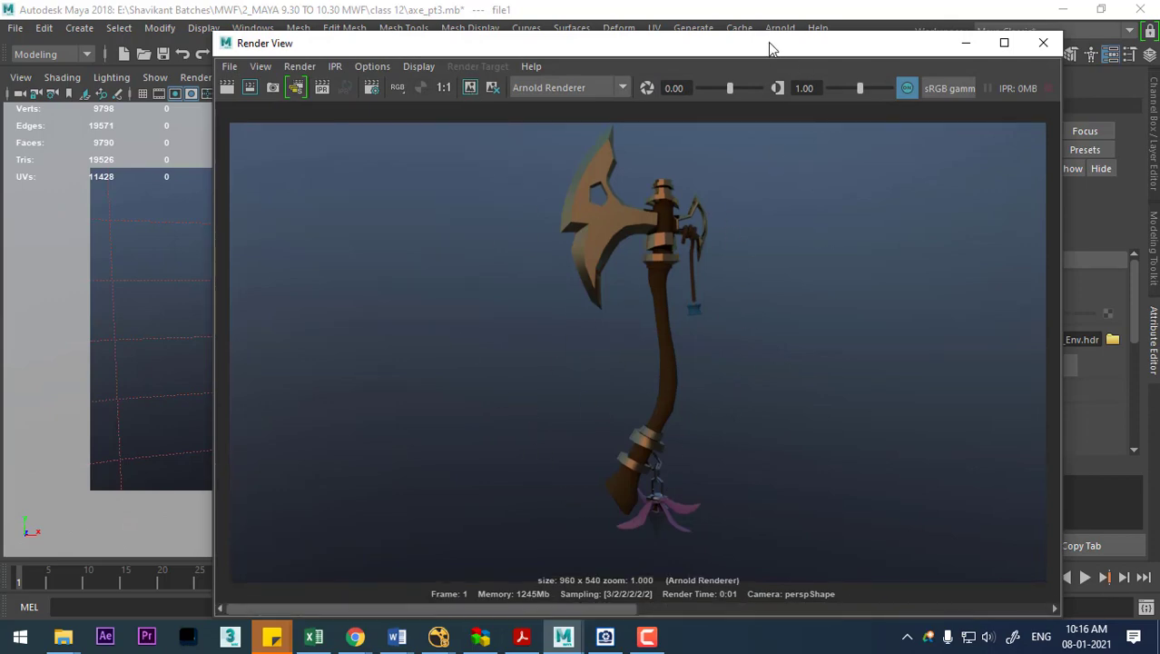
drag(768, 44, 543, 110)
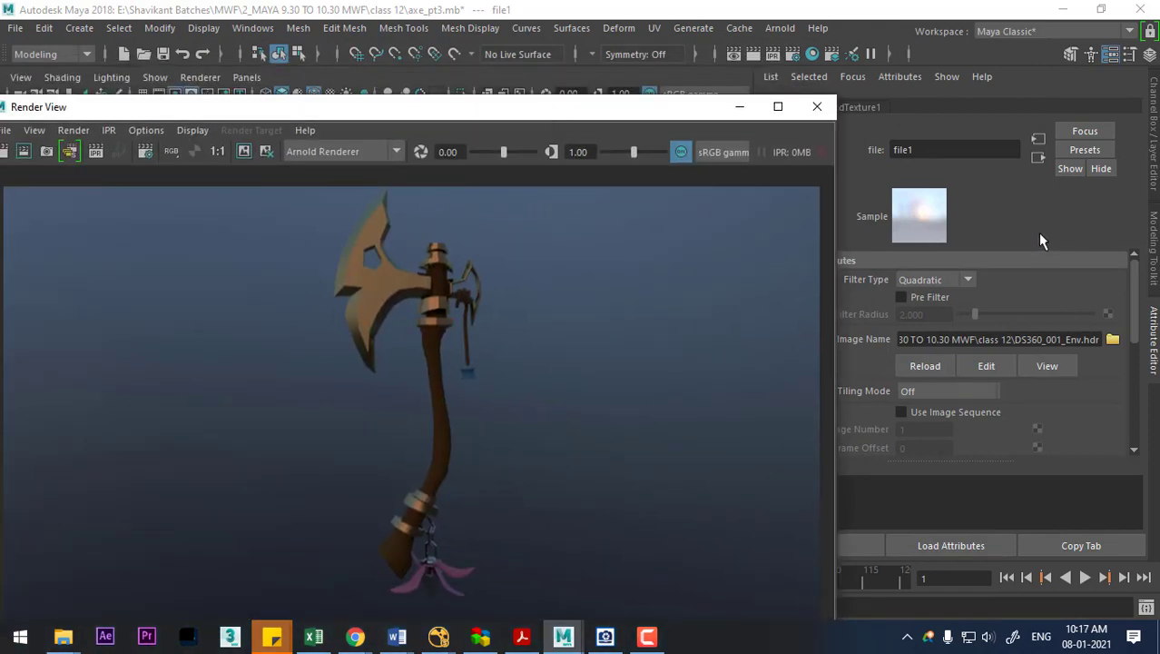
click(1038, 158)
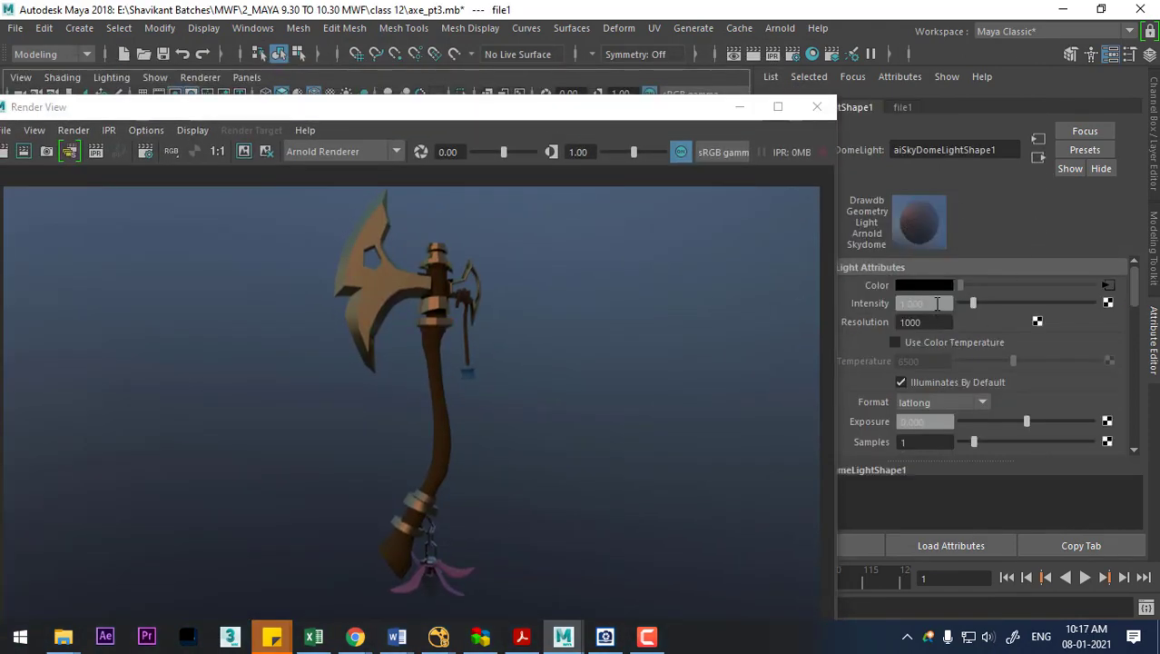
drag(937, 303, 802, 303)
text(2)
key(Return)
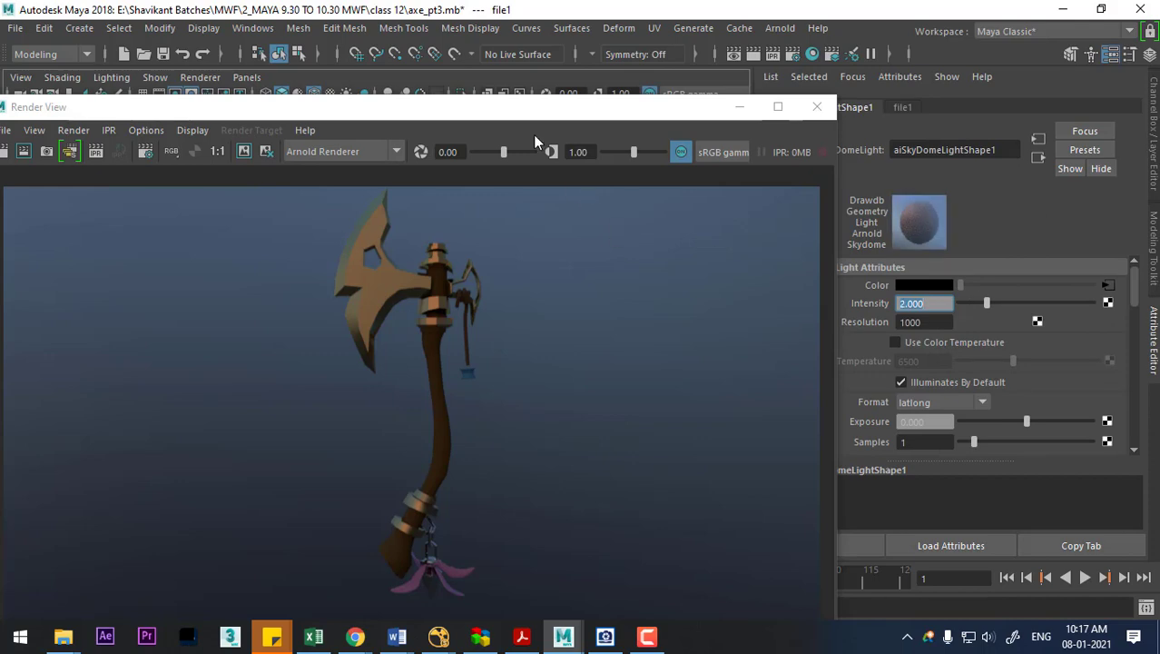
Re-render, raise the skydome intensity to 3, and render the axe again
drag(563, 107, 743, 76)
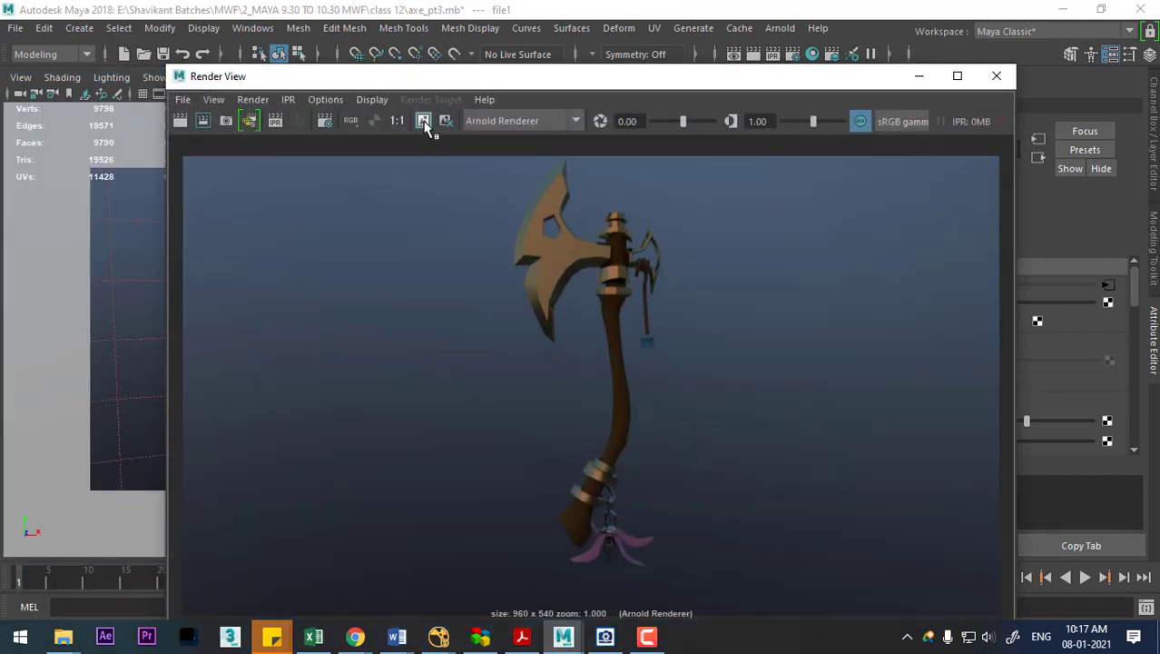
click(181, 121)
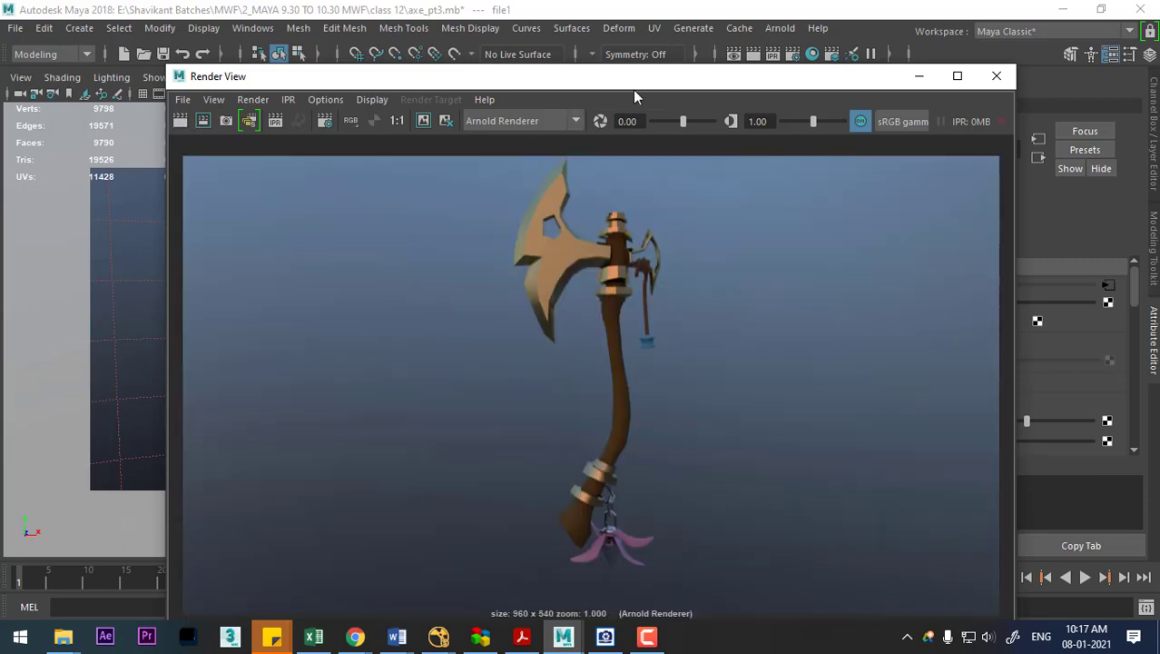
drag(634, 86, 463, 81)
drag(934, 305, 833, 304)
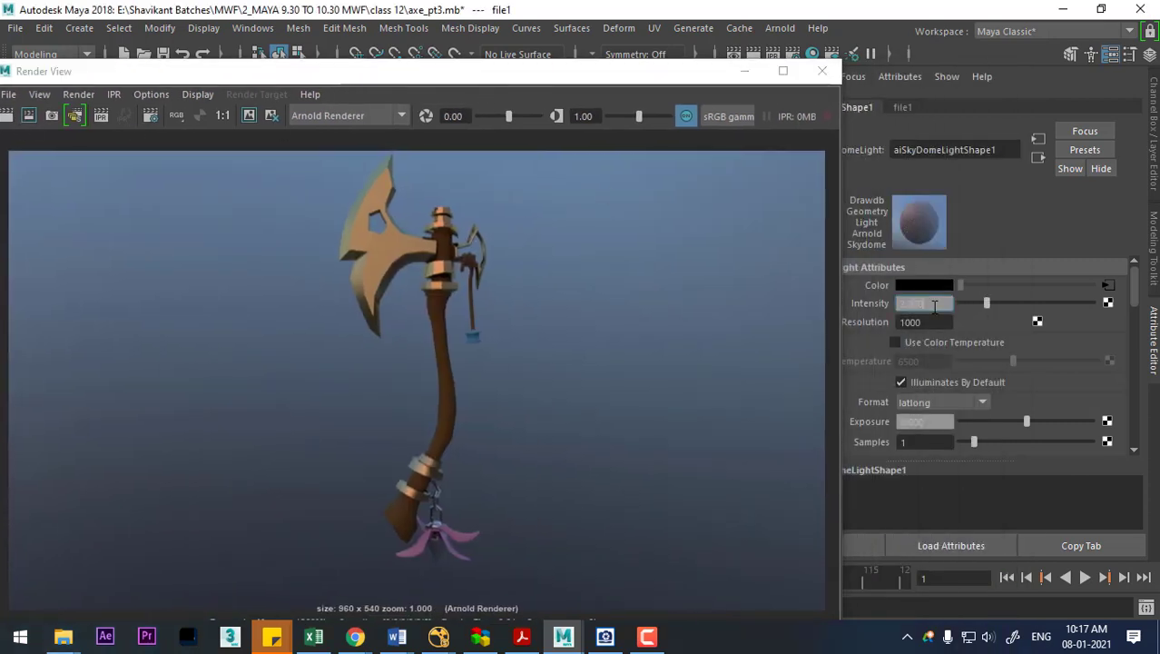
text(3)
key(Return)
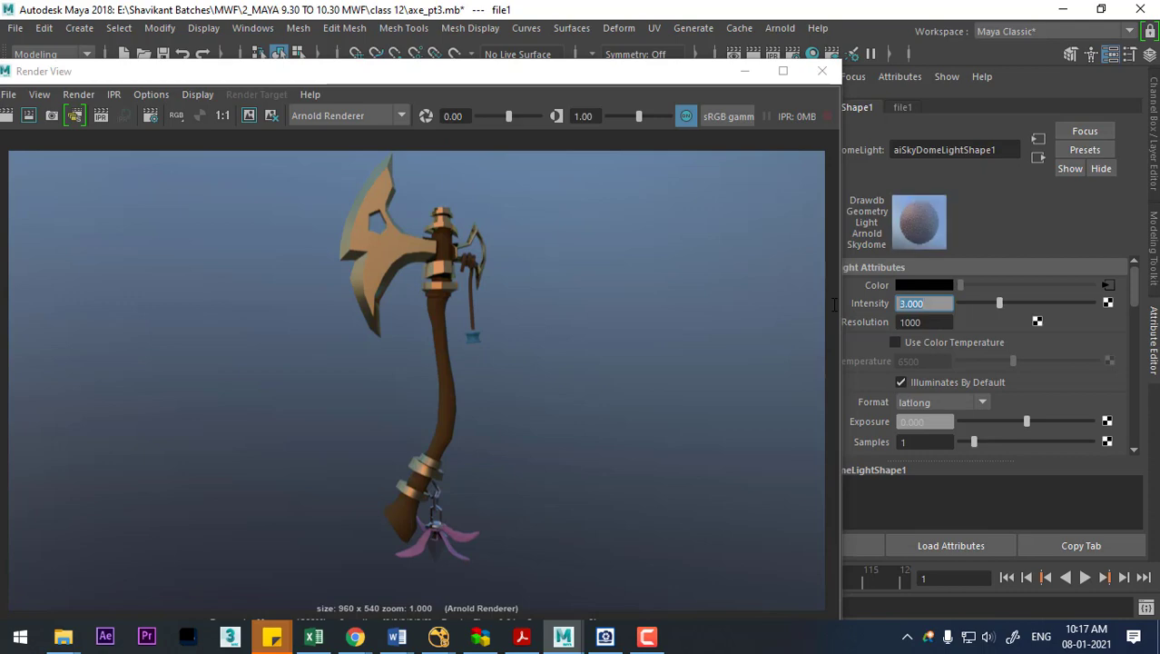
double_click(579, 69)
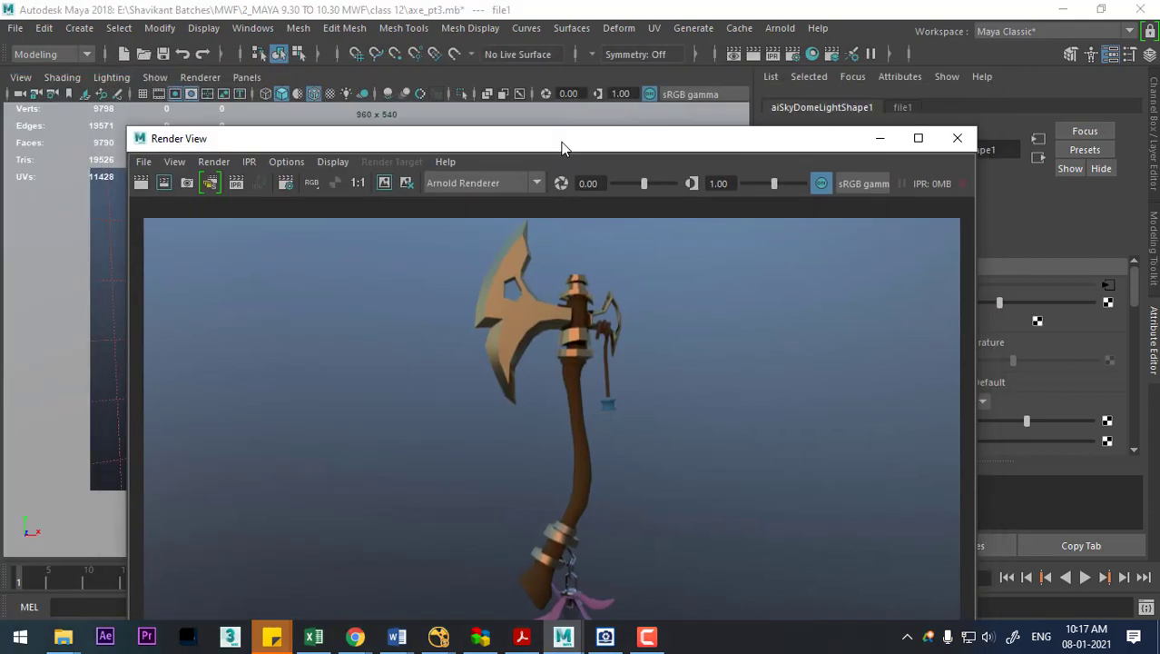
click(148, 182)
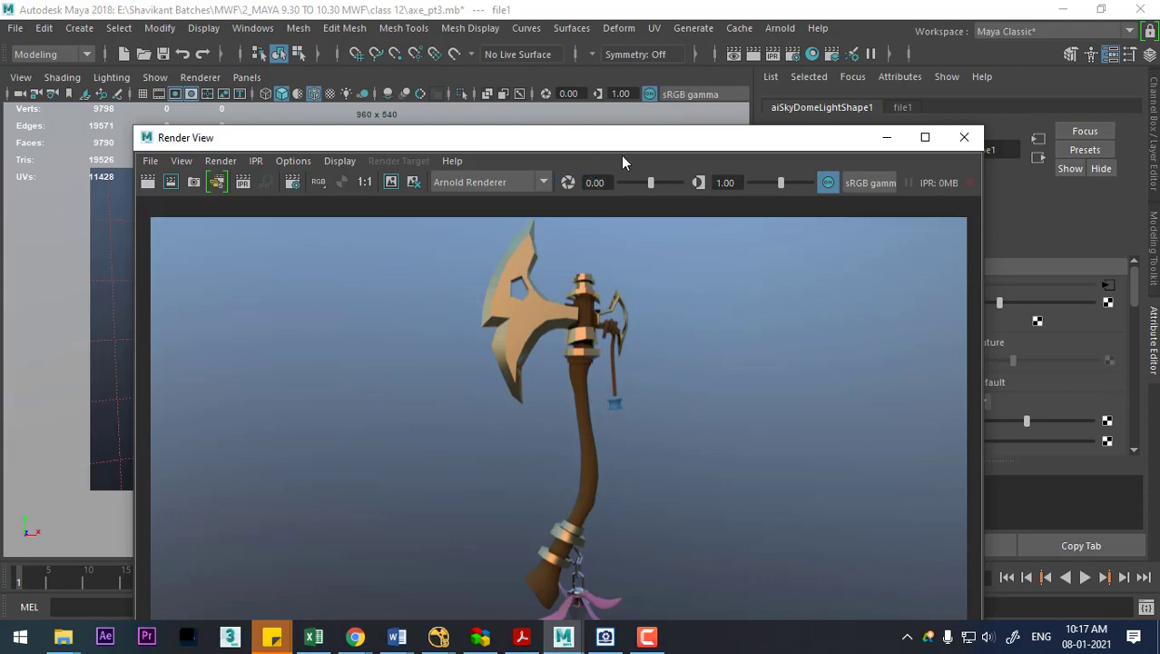
Close Render View, overlay the Field Chart on the viewport, and re-render the axe under the HDR skydome
drag(621, 143, 587, 97)
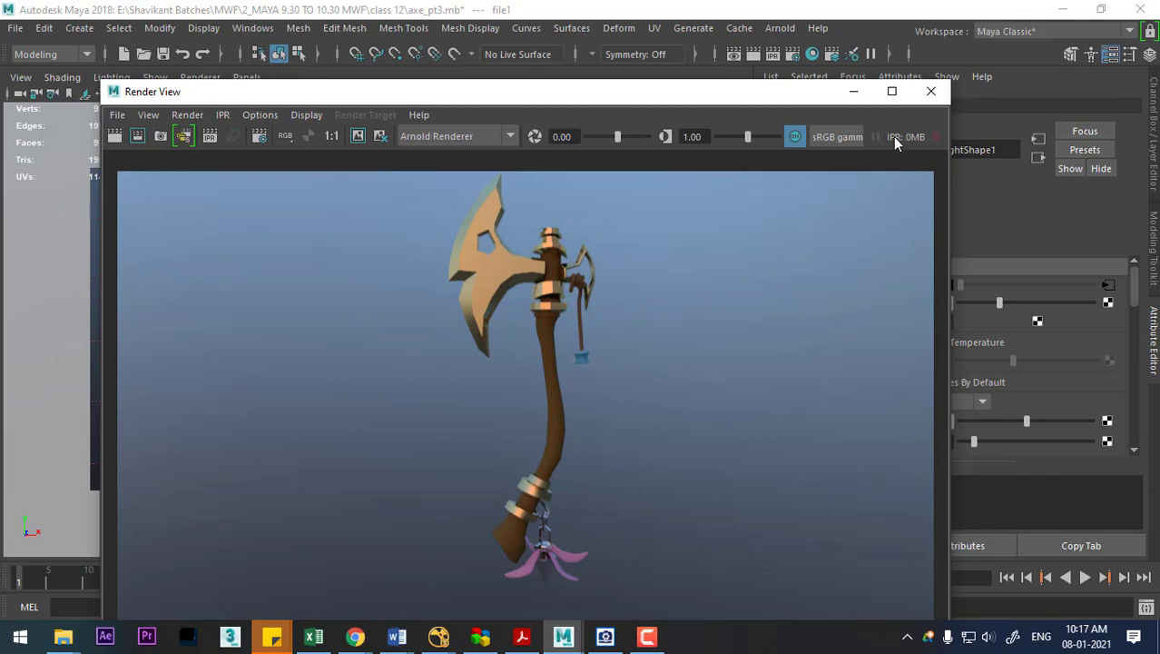
click(892, 92)
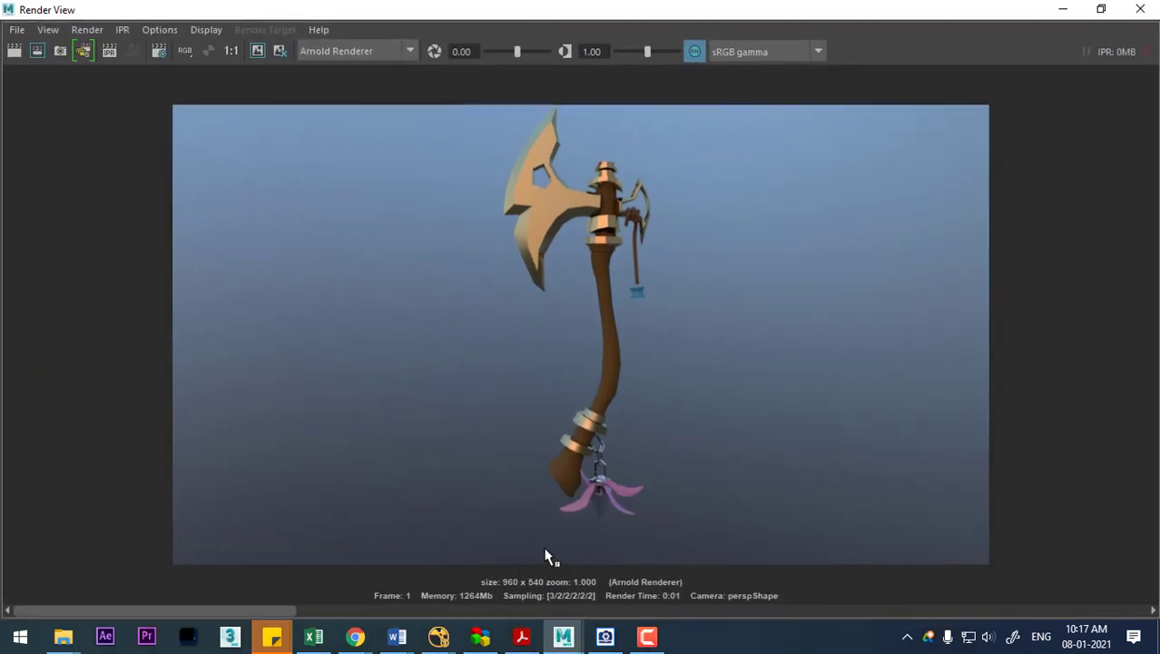
click(1141, 9)
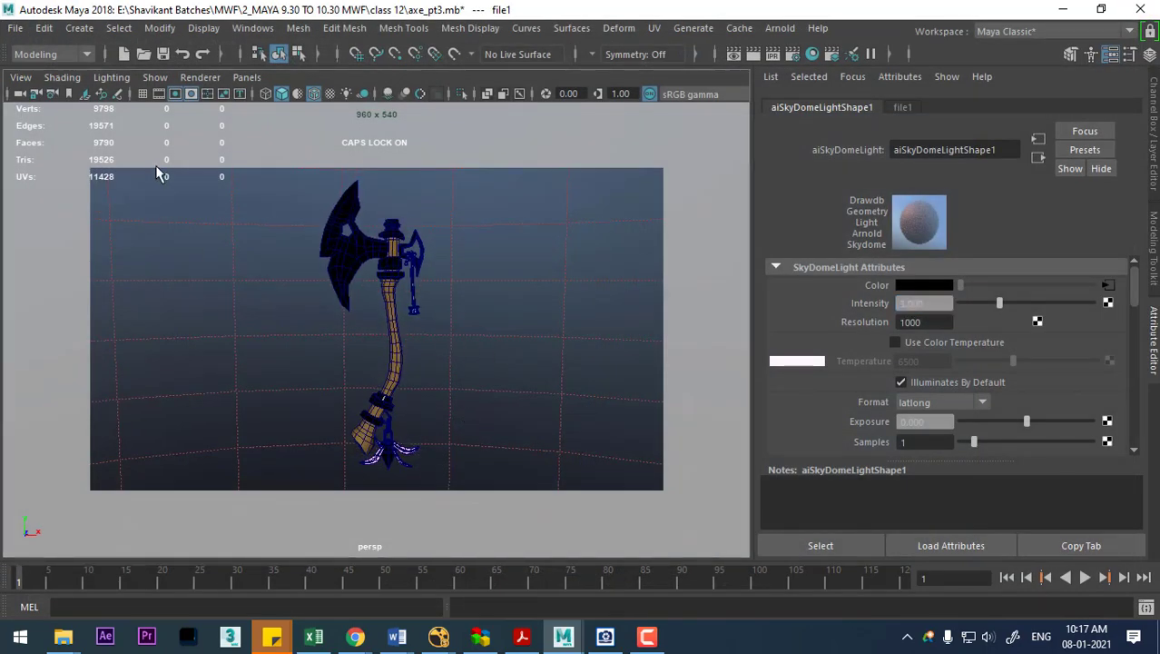
click(223, 93)
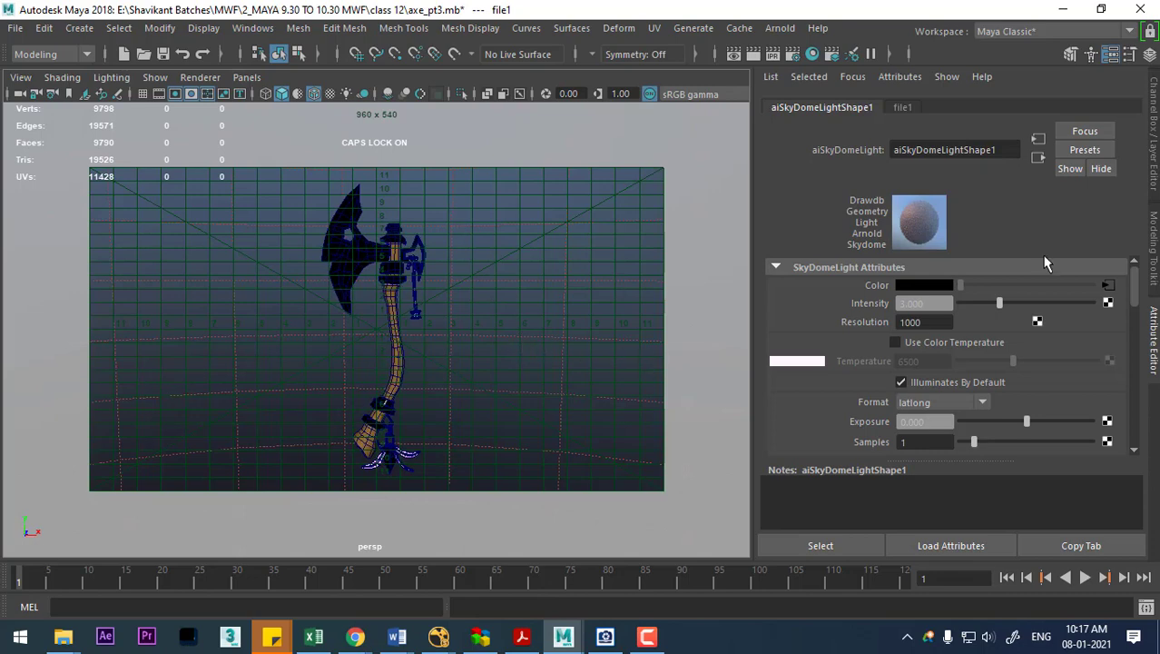
click(753, 54)
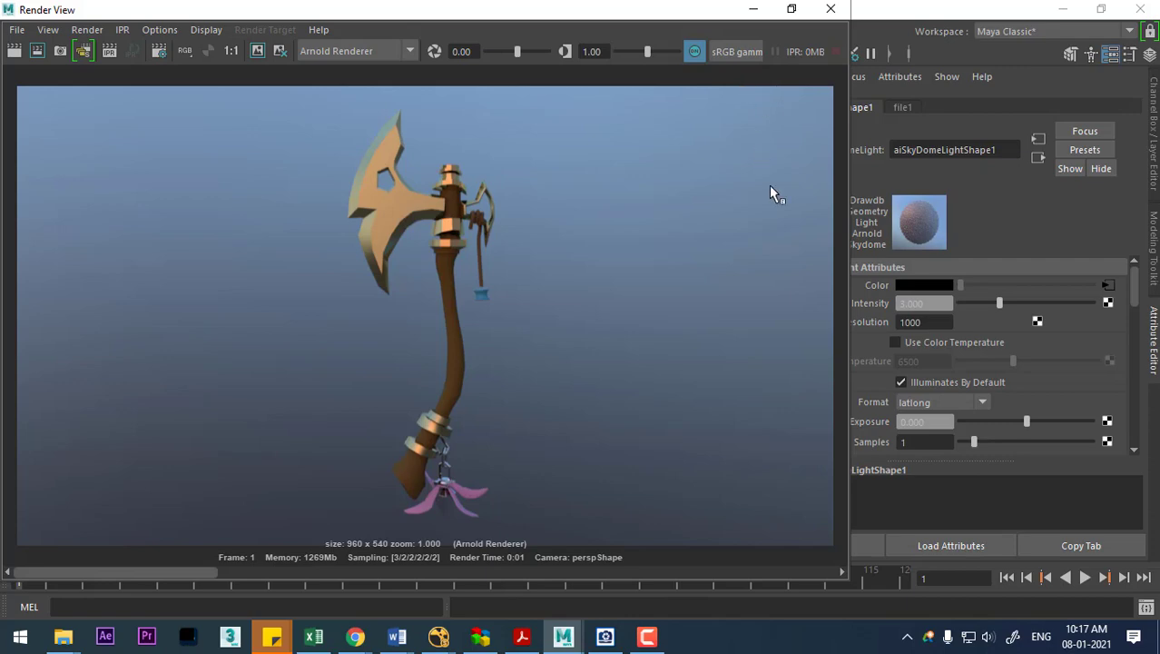
click(649, 637)
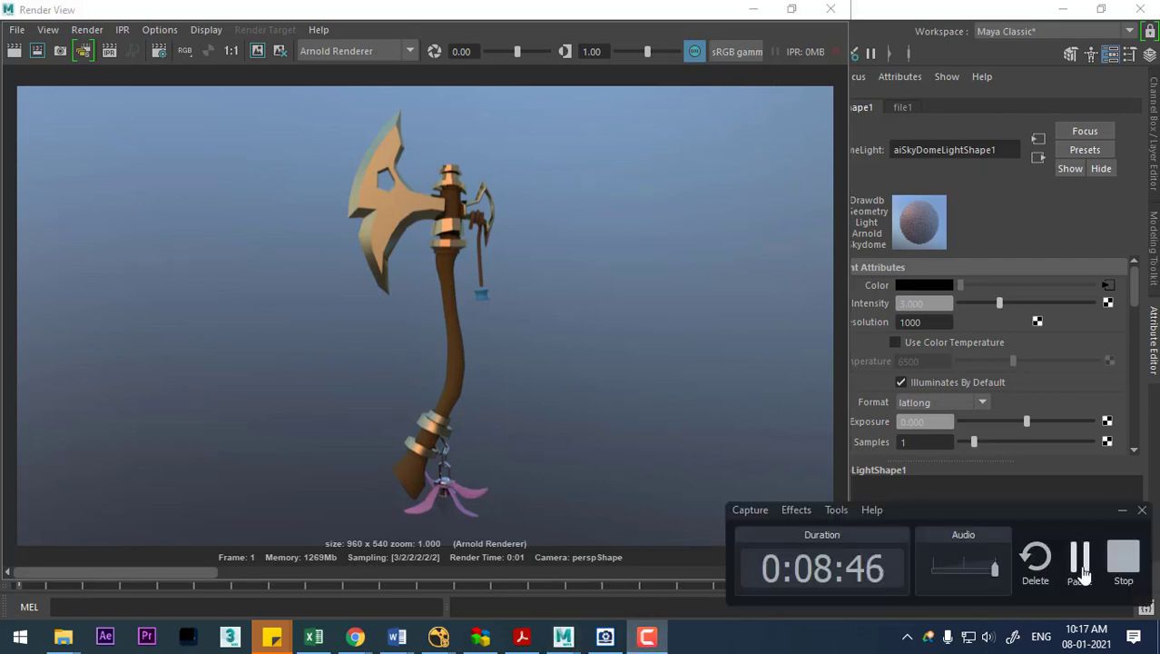
Bring up the render of the three axes, then hide Render View to return to the scene
click(1078, 555)
click(752, 52)
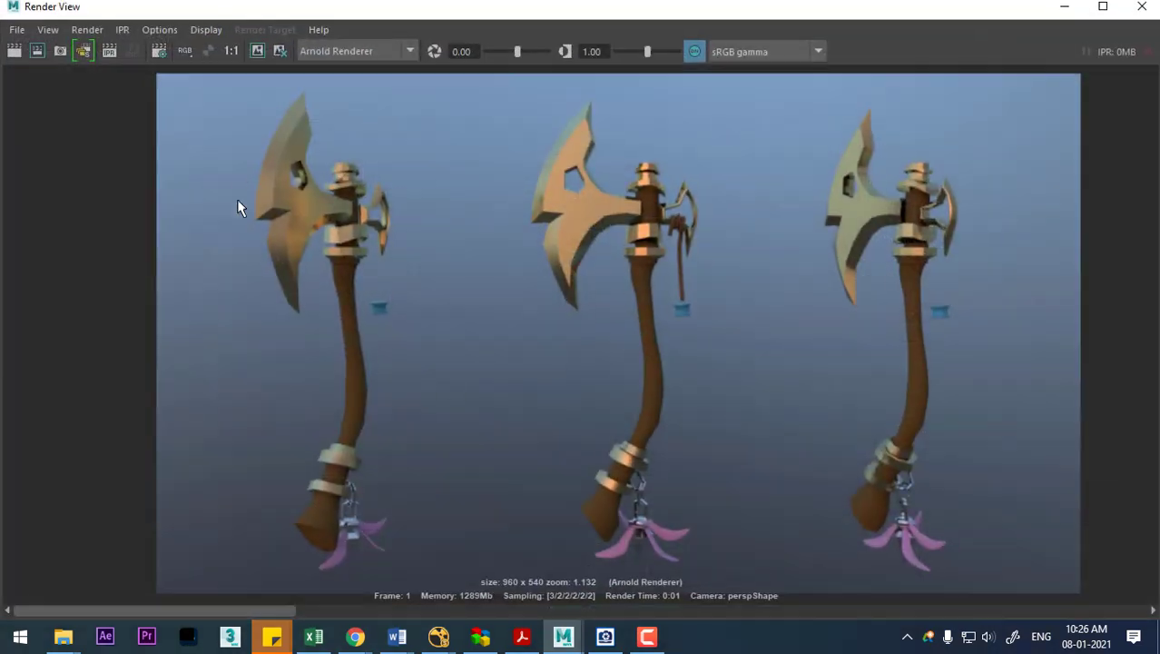
click(1065, 6)
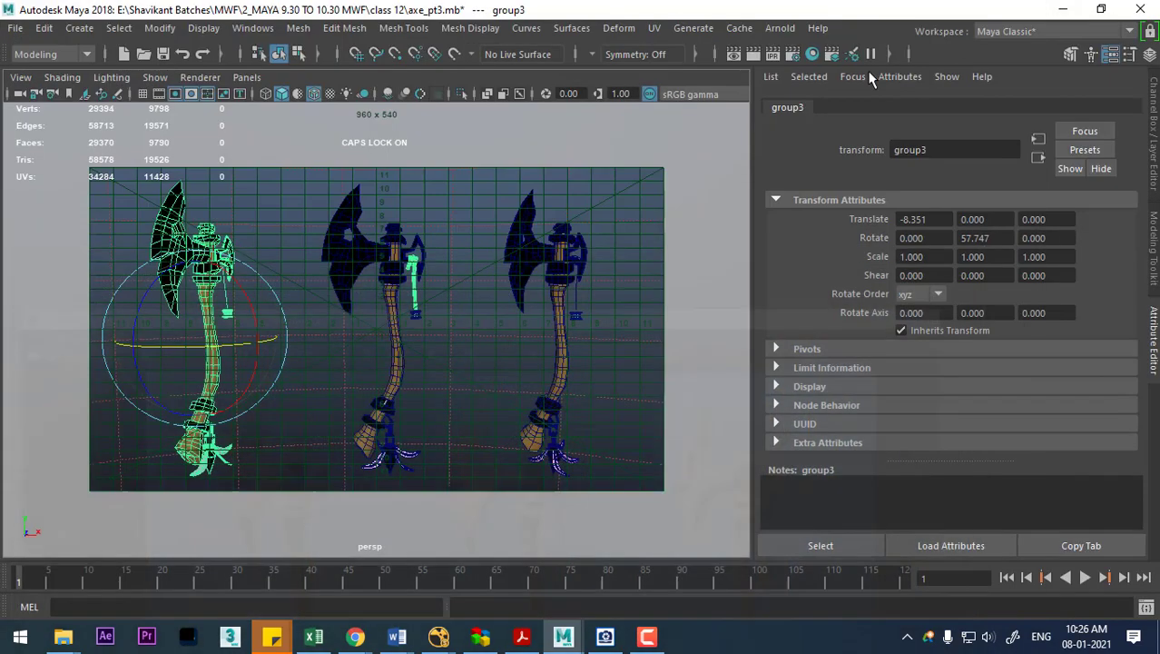
Set Arnold Camera (AA), Diffuse, Specular and Transmission samples to 6 and re-render the three axes
click(793, 54)
drag(457, 161, 895, 115)
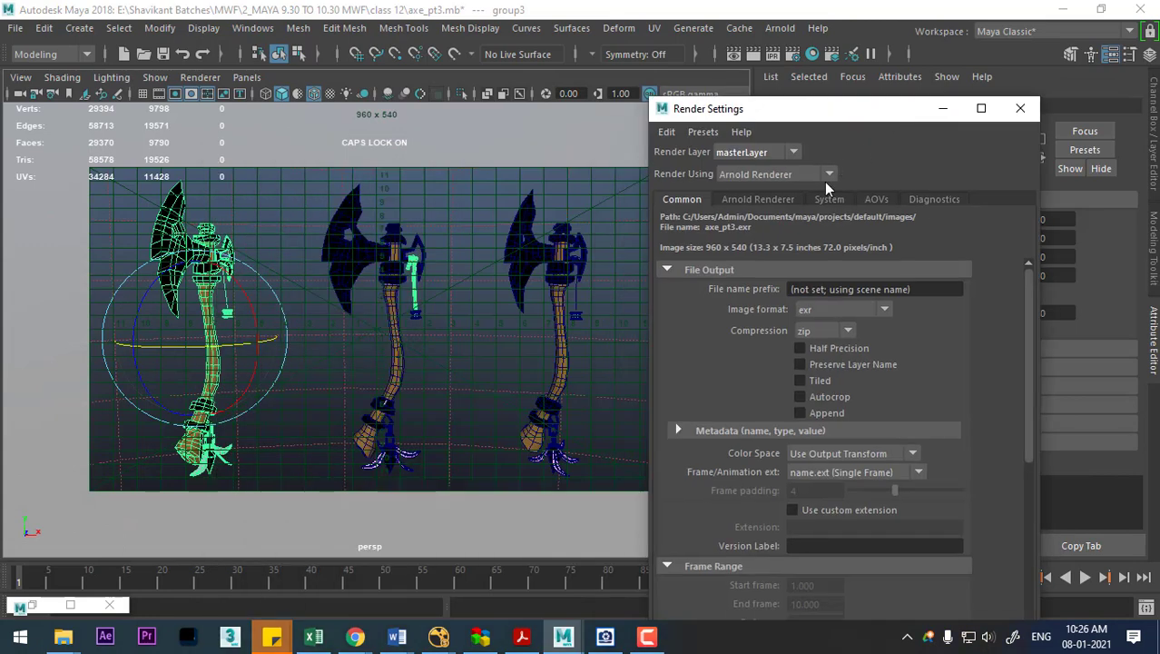
click(768, 201)
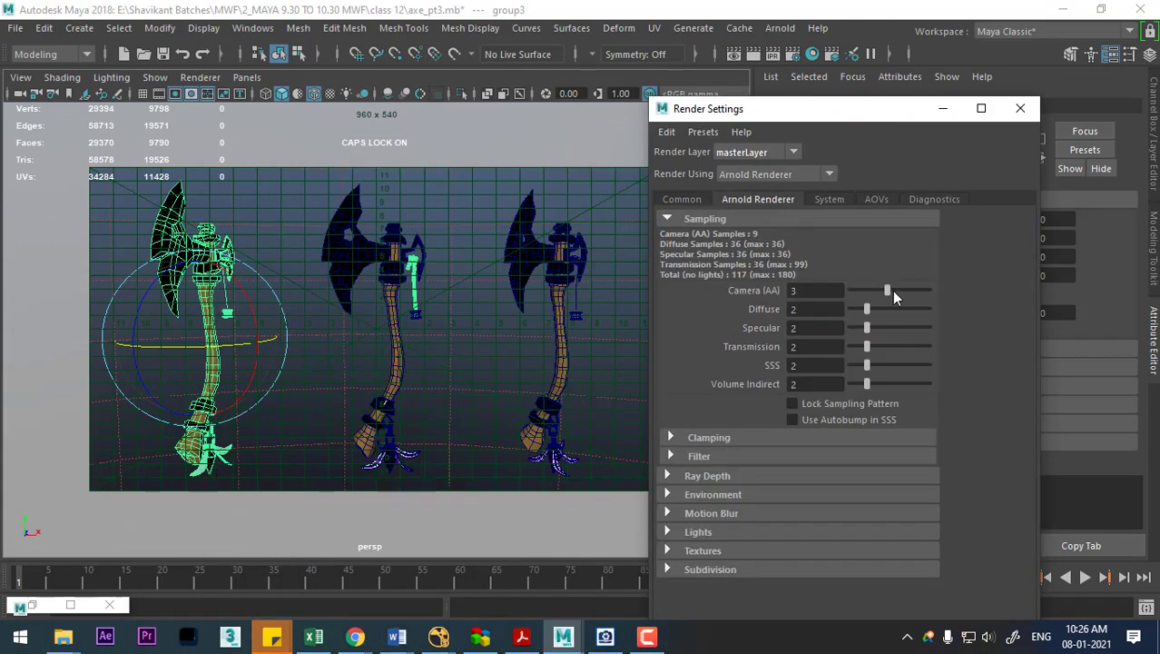
mouse_move(903, 293)
mouse_down()
mouse_move(913, 311)
mouse_move(889, 318)
mouse_move(898, 361)
mouse_up()
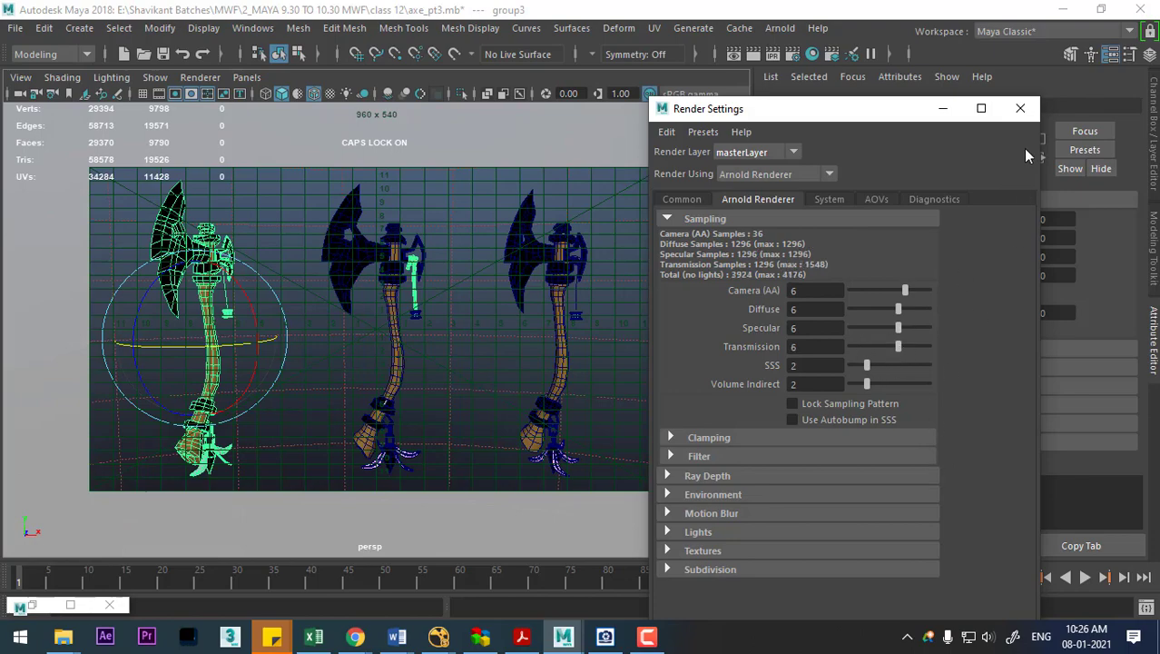
click(1021, 109)
click(755, 52)
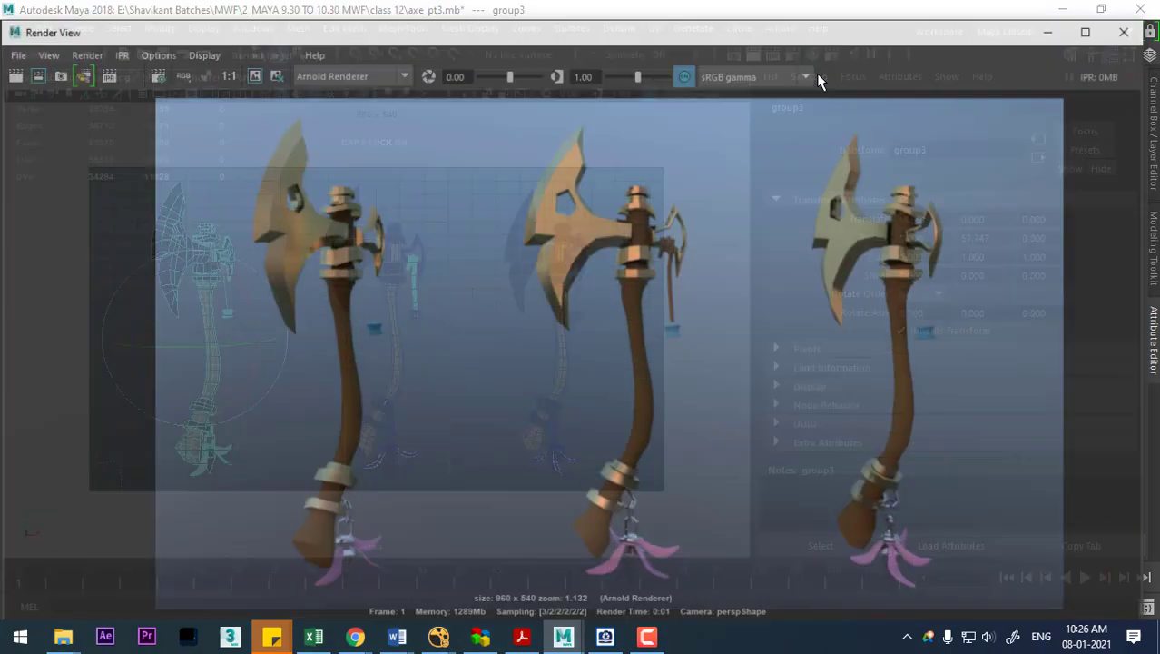